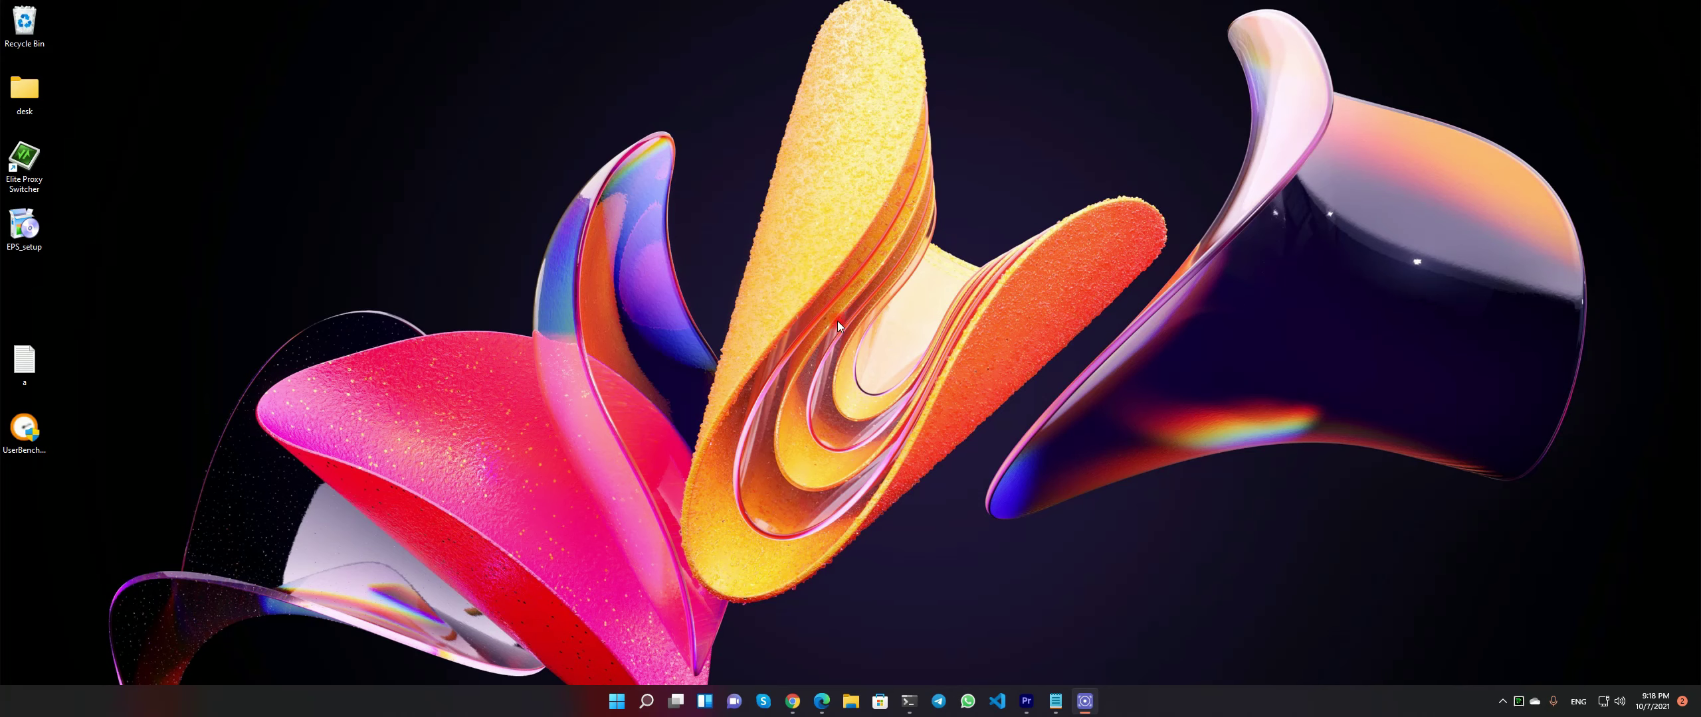
# - Search Start for 'proxy', open Proxy settings, centre the window and start manual proxy setup
pyautogui.press('super')
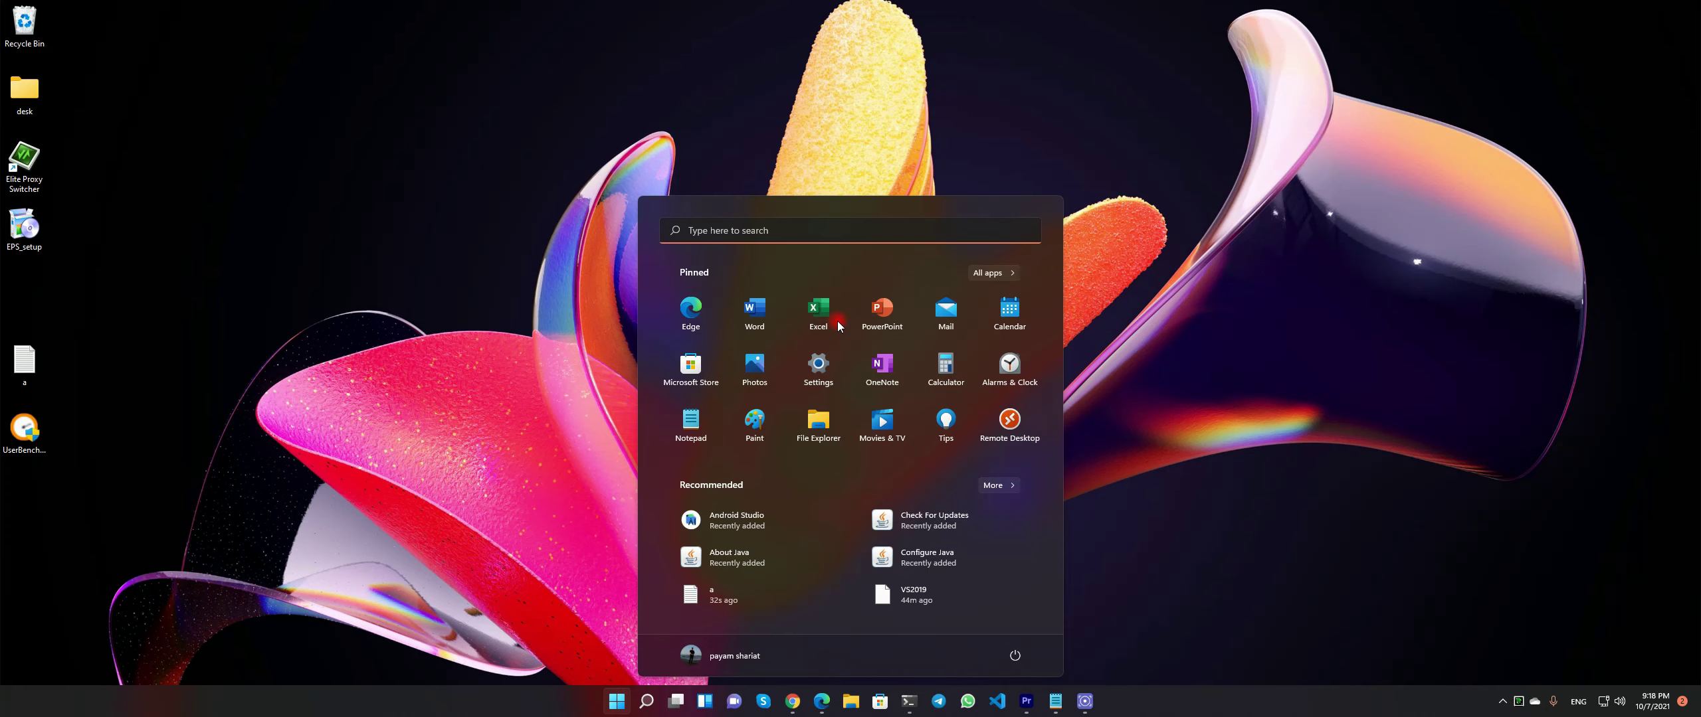
pyautogui.write('proxy')
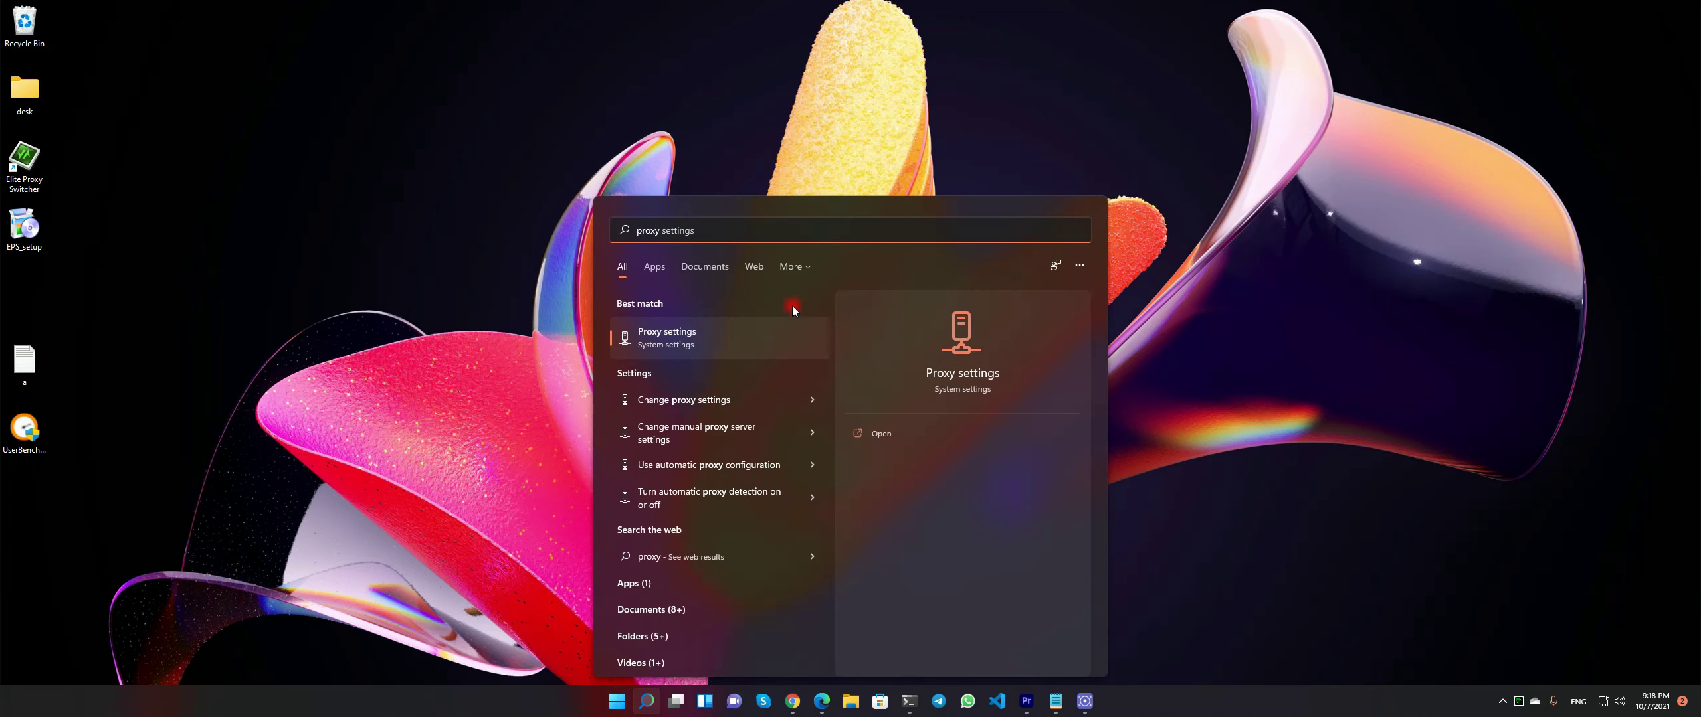
pyautogui.click(744, 331)
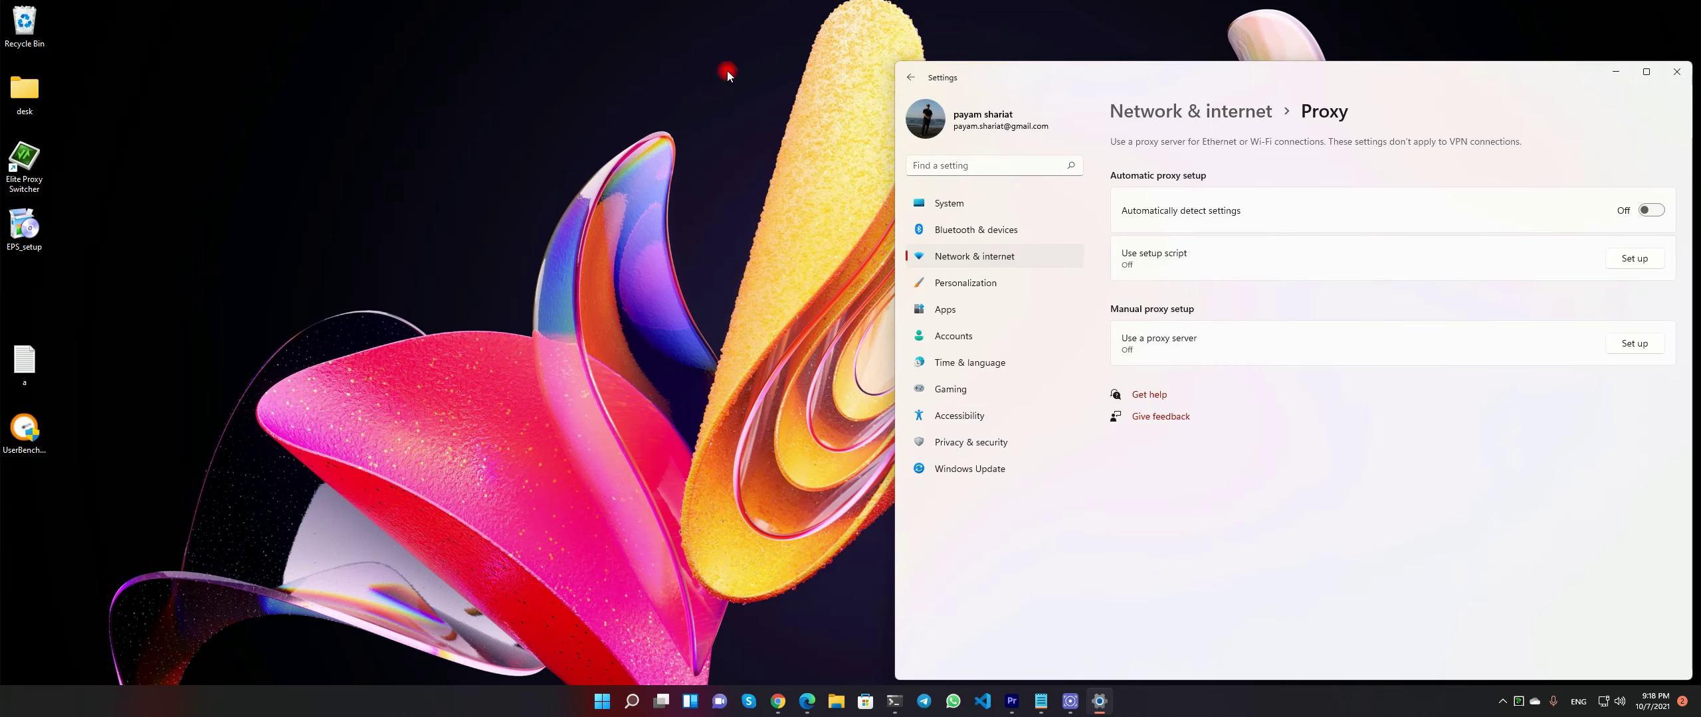
pyautogui.moveTo(1332, 80); pyautogui.dragTo(853, 33)
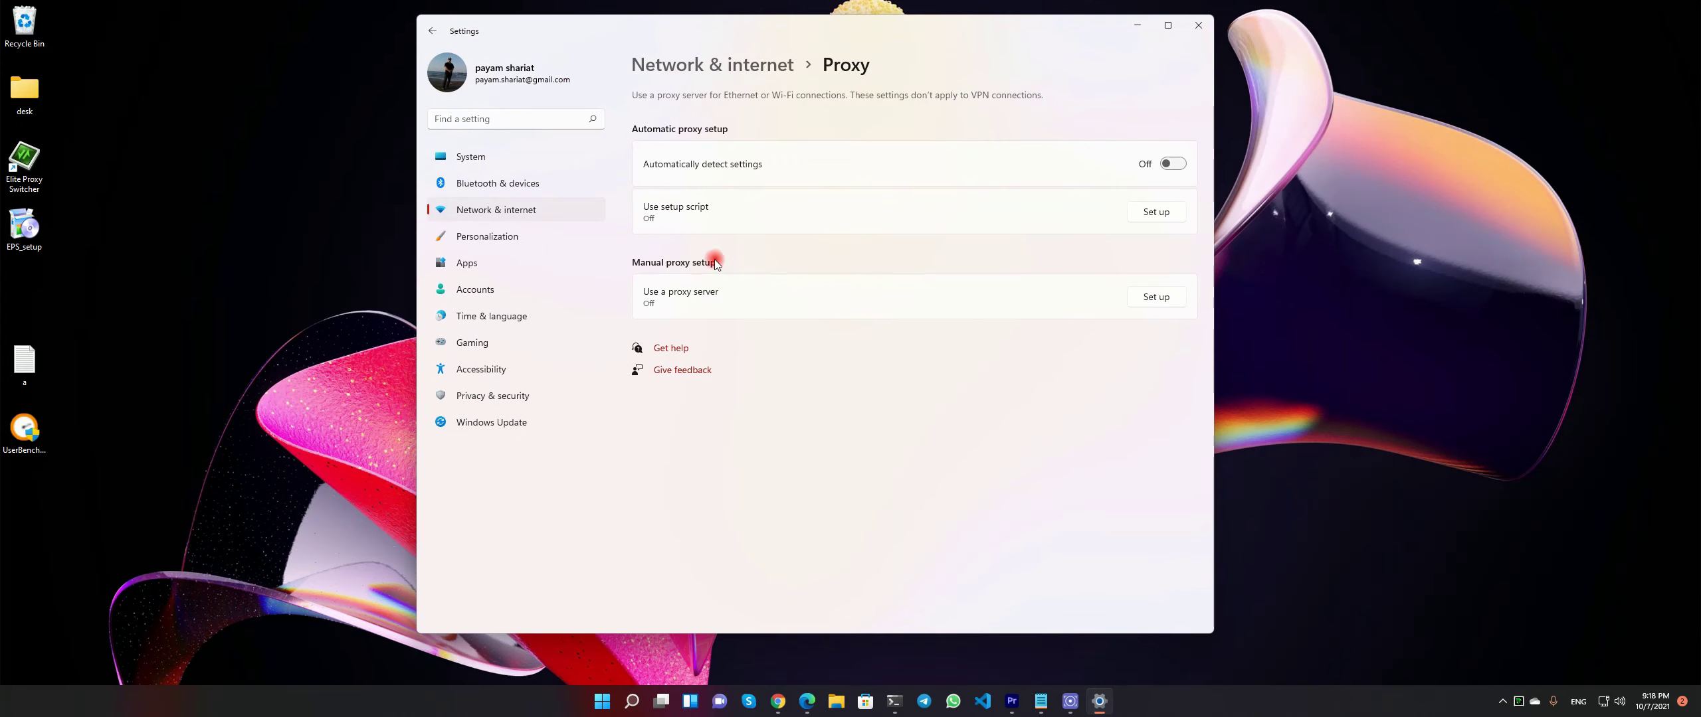
pyautogui.click(1155, 299)
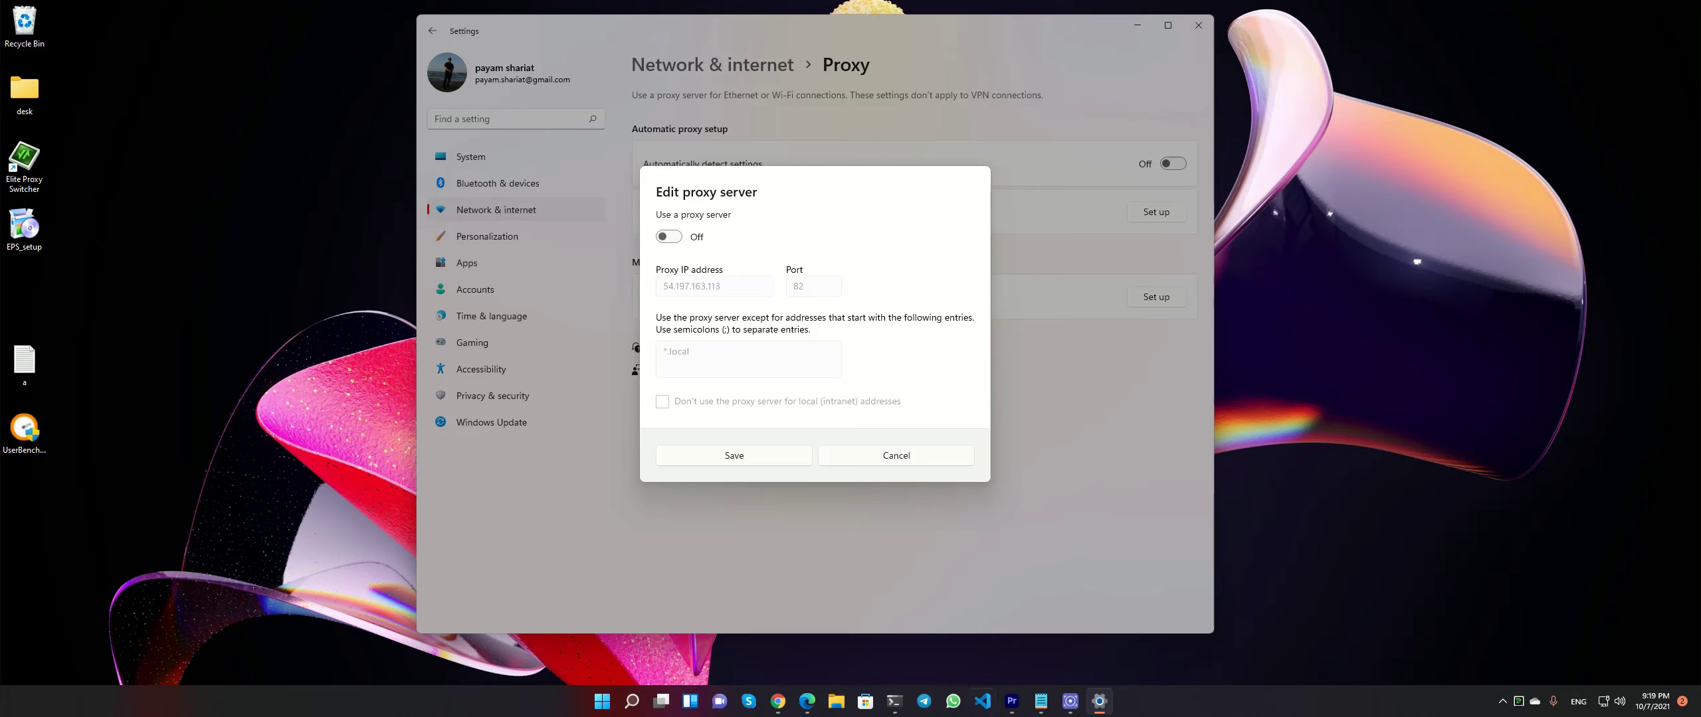
# - Switch to the web browser and return to the previous search results
pyautogui.hotkey('alt', 'Tab')
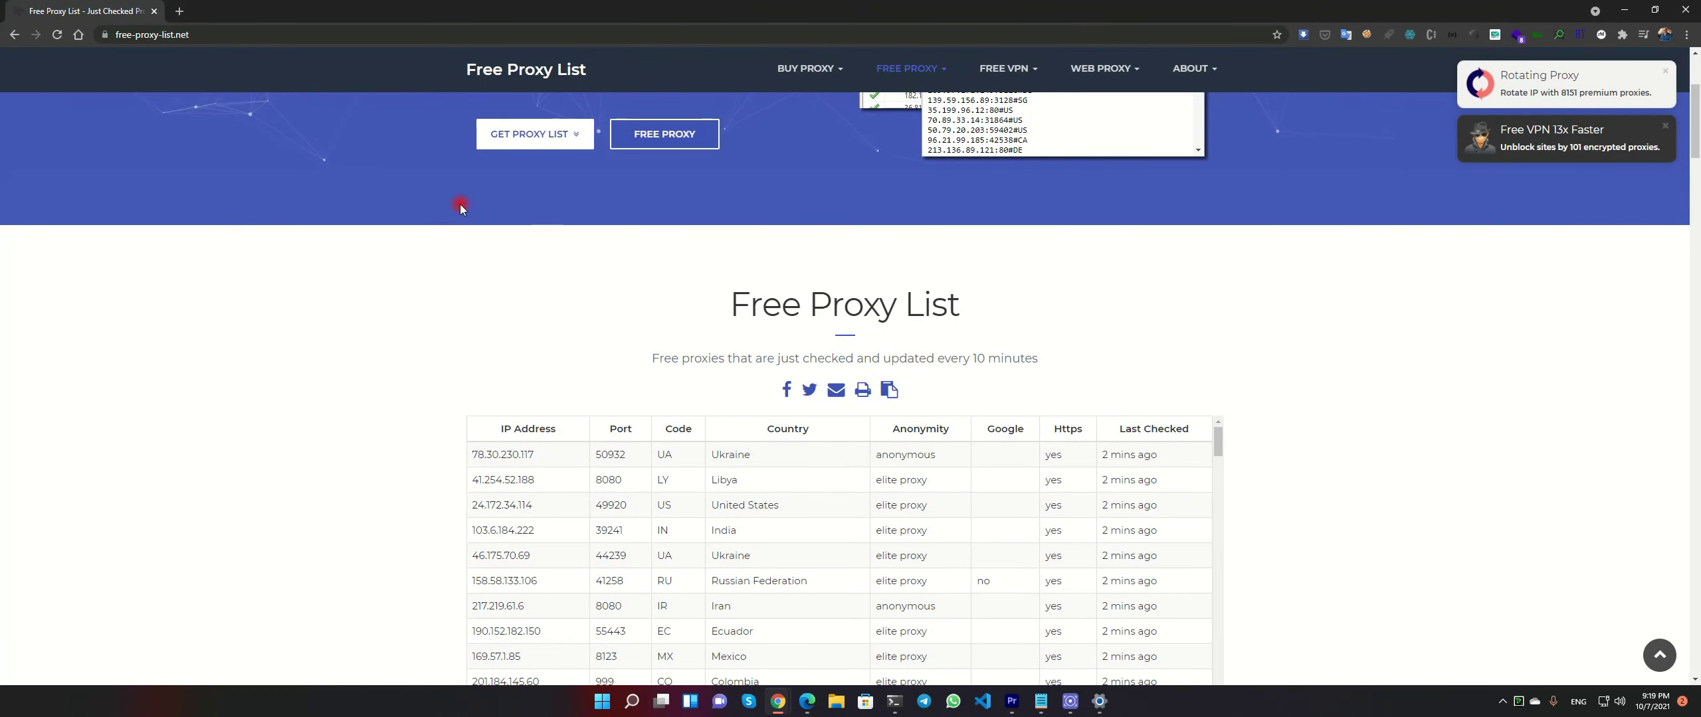
pyautogui.scroll(-1, 963, 327)
pyautogui.scroll(2, 892, 323)
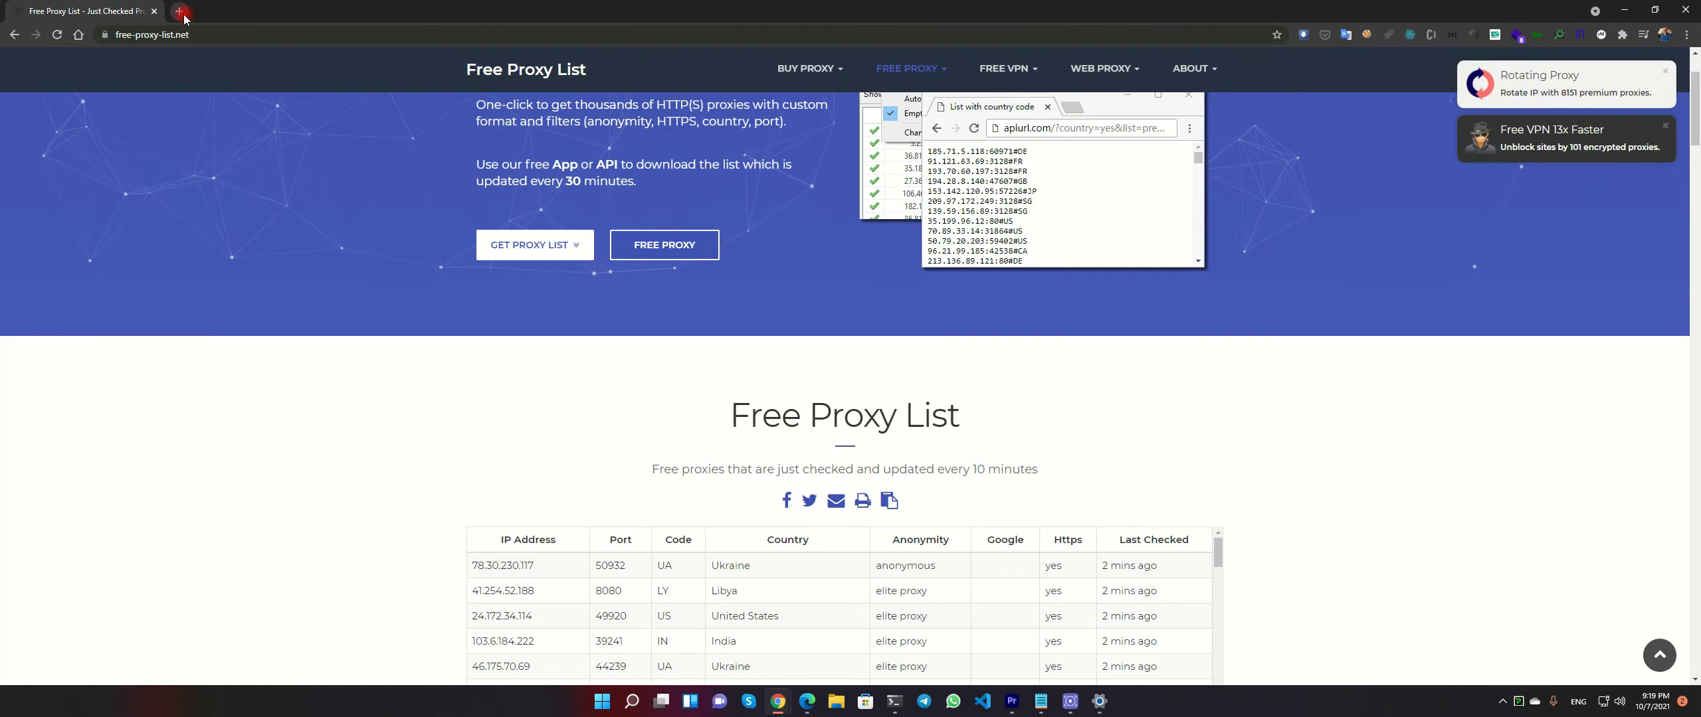
pyautogui.click(5, 35)
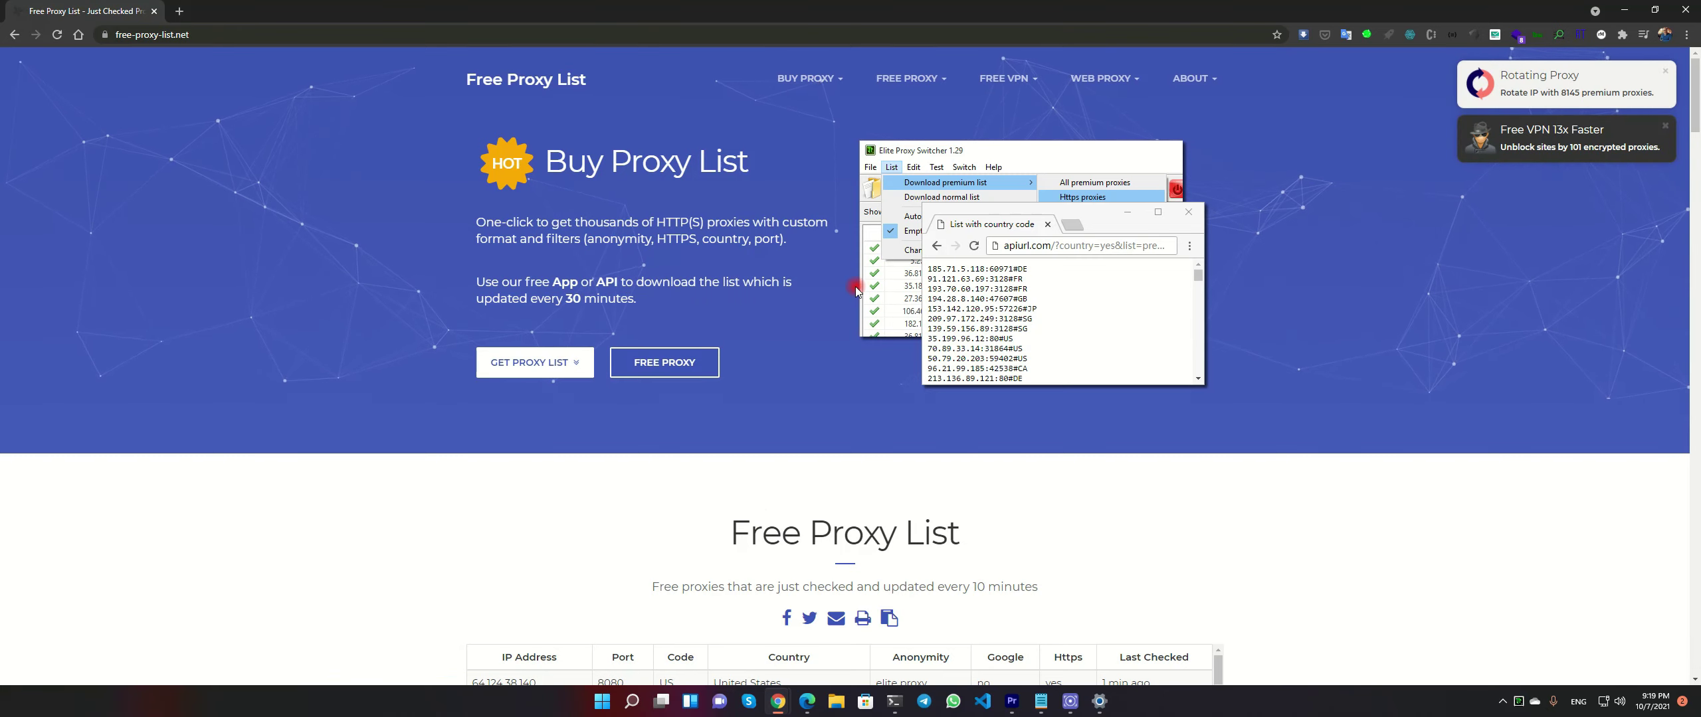
# - Scroll free-proxy-list.net's table and highlight the first proxy's last-checked time
pyautogui.scroll(-5, 1199, 266)
pyautogui.scroll(5, 1198, 305)
pyautogui.scroll(-5, 816, 250)
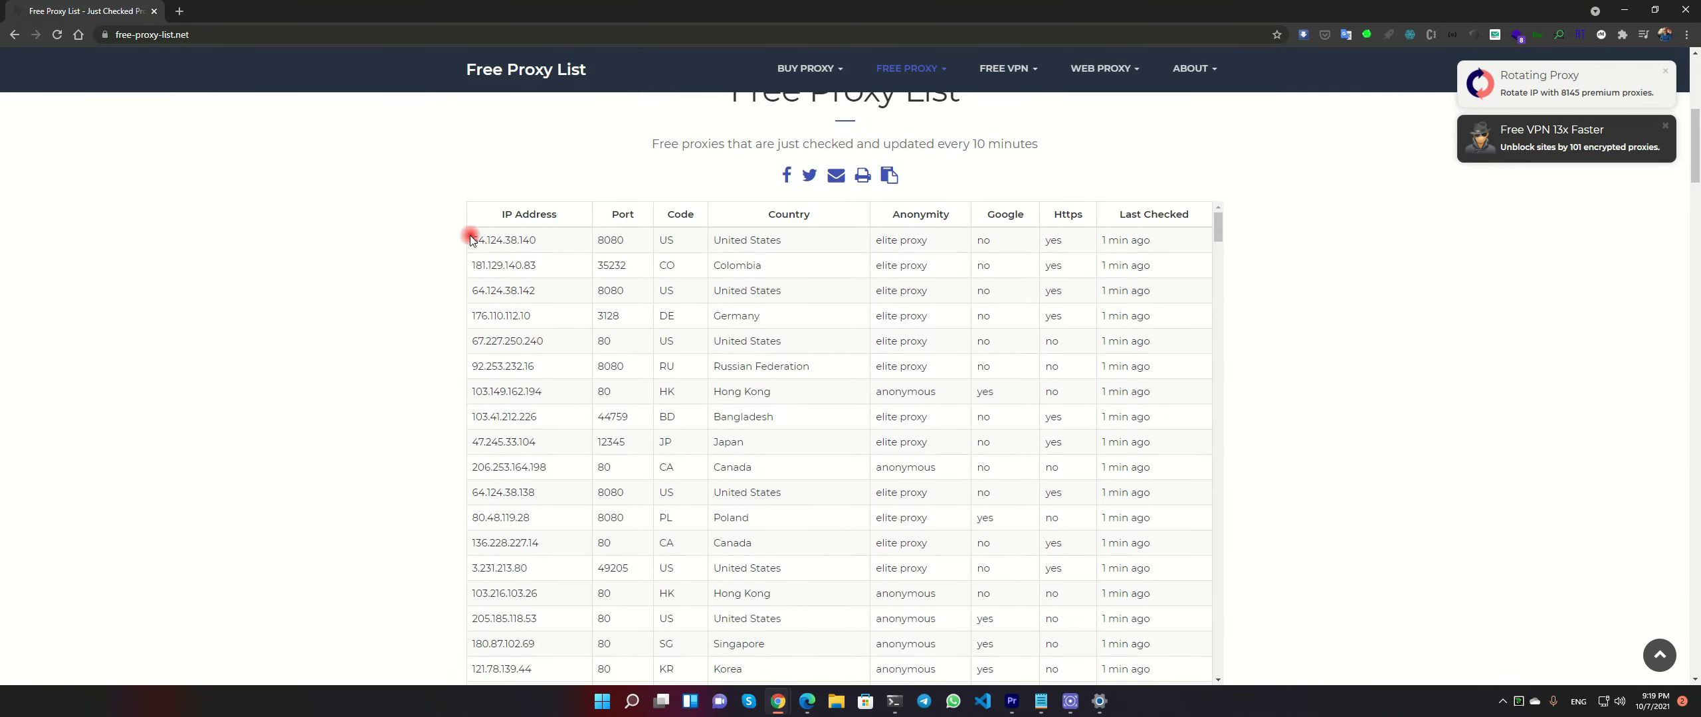
pyautogui.scroll(-5, 1238, 338)
pyautogui.scroll(5, 368, 228)
pyautogui.moveTo(1106, 241); pyautogui.dragTo(1156, 240)
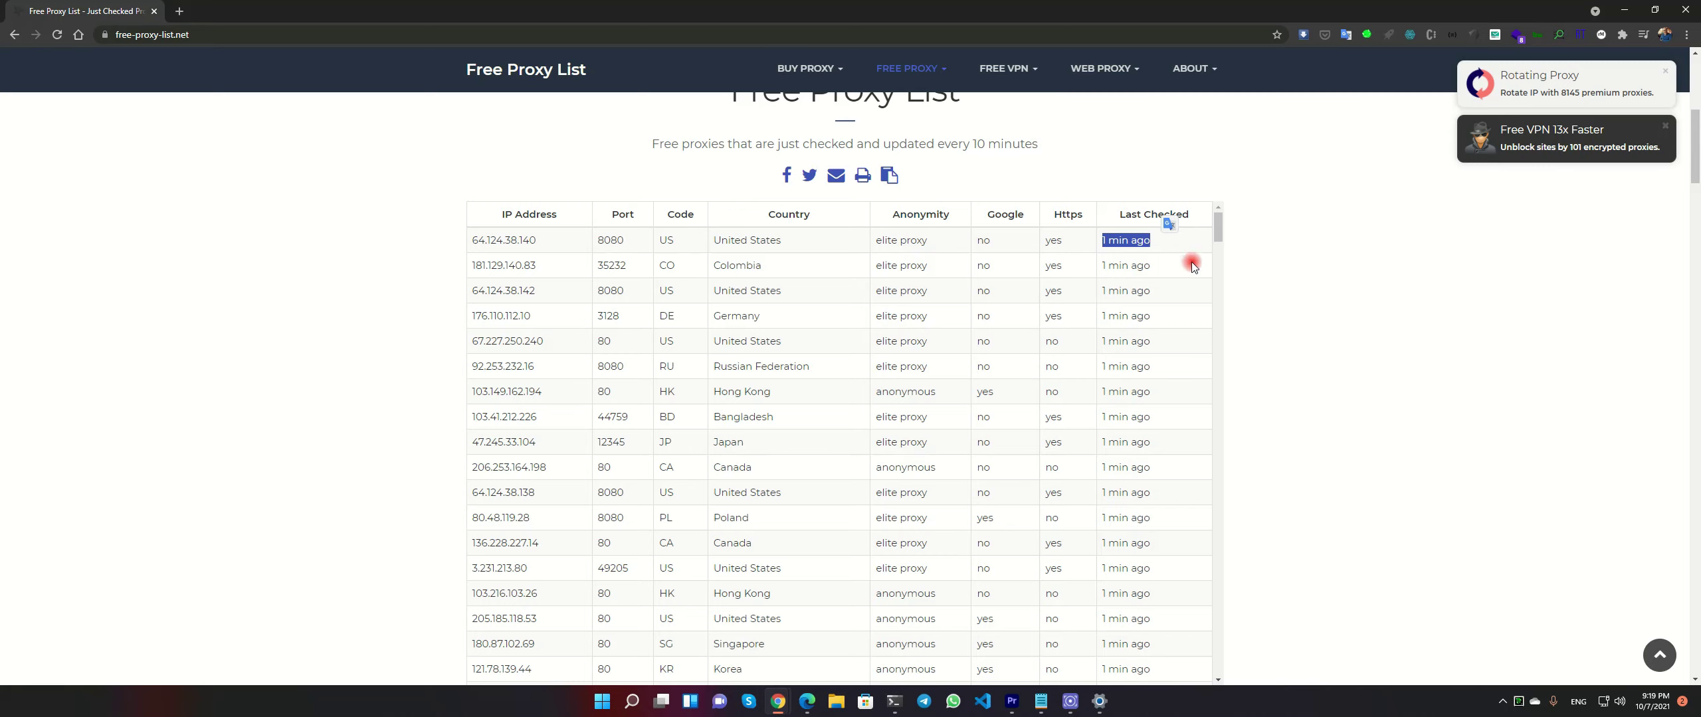
pyautogui.click(1163, 284)
pyautogui.scroll(-1, 1074, 246)
pyautogui.scroll(1, 1051, 342)
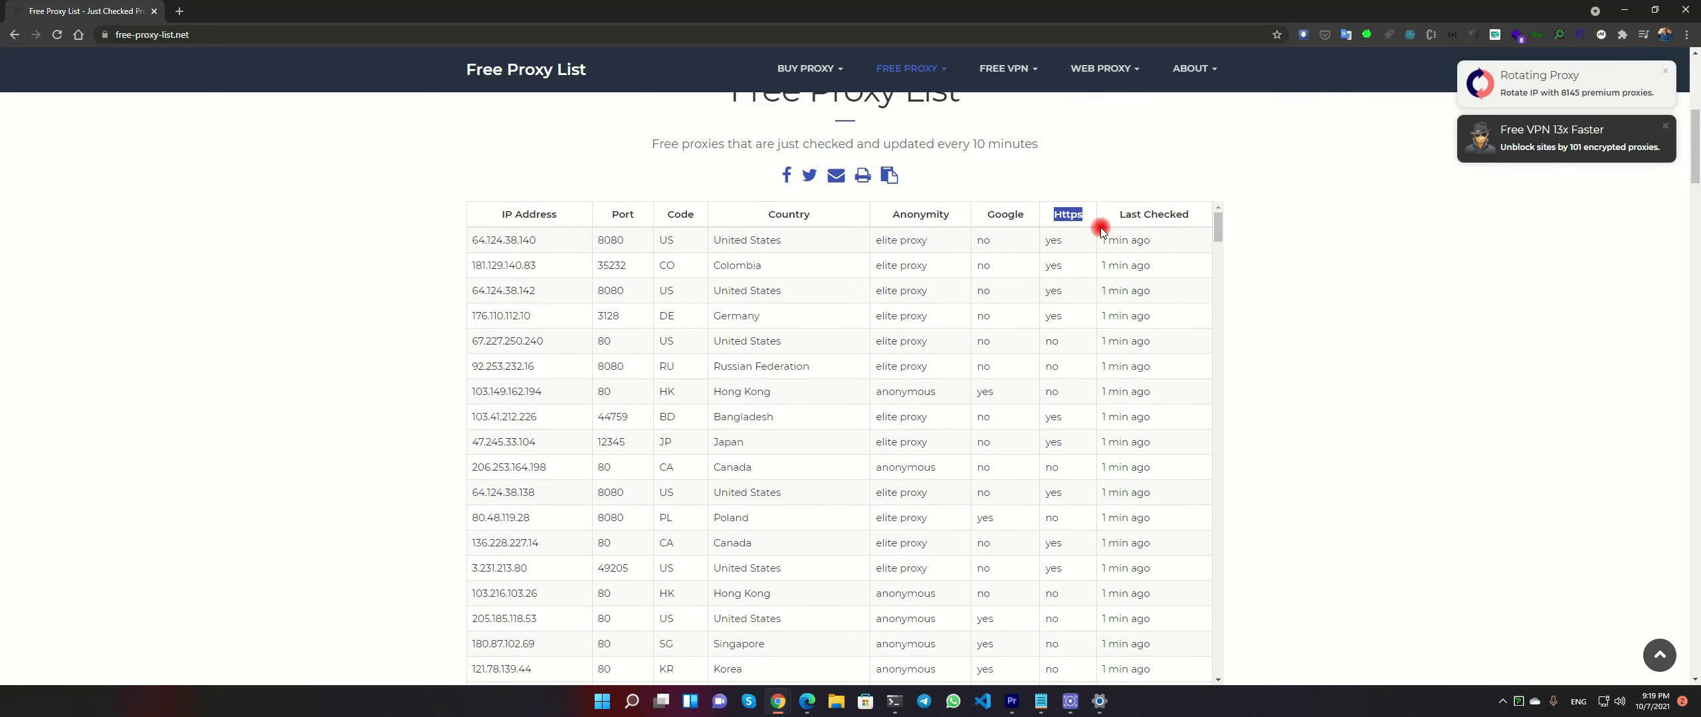
pyautogui.scroll(3, 1302, 273)
pyautogui.scroll(-3, 1257, 376)
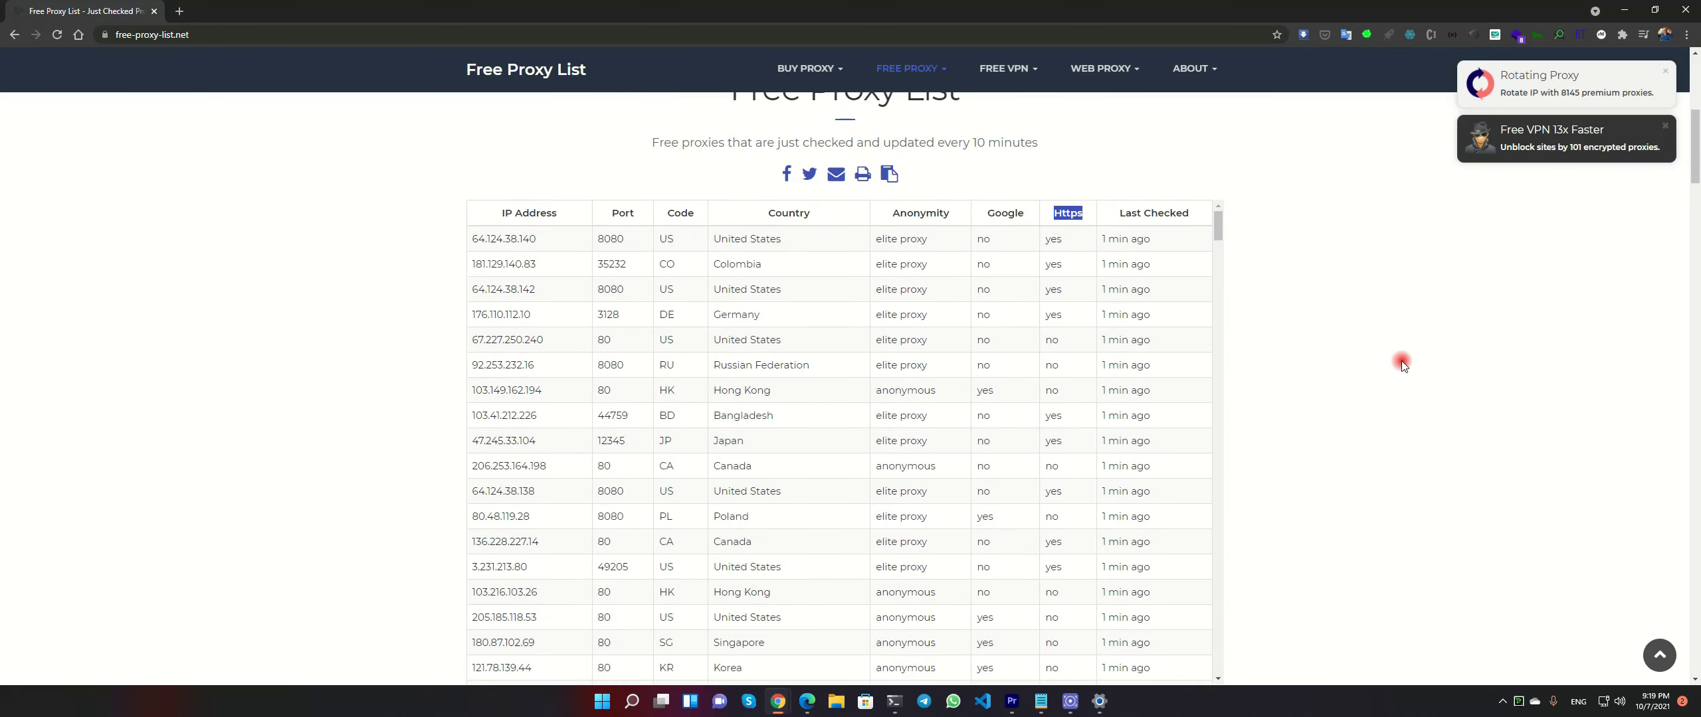
pyautogui.scroll(-1, 1408, 361)
pyautogui.scroll(3, 1408, 361)
pyautogui.scroll(-2, 1408, 362)
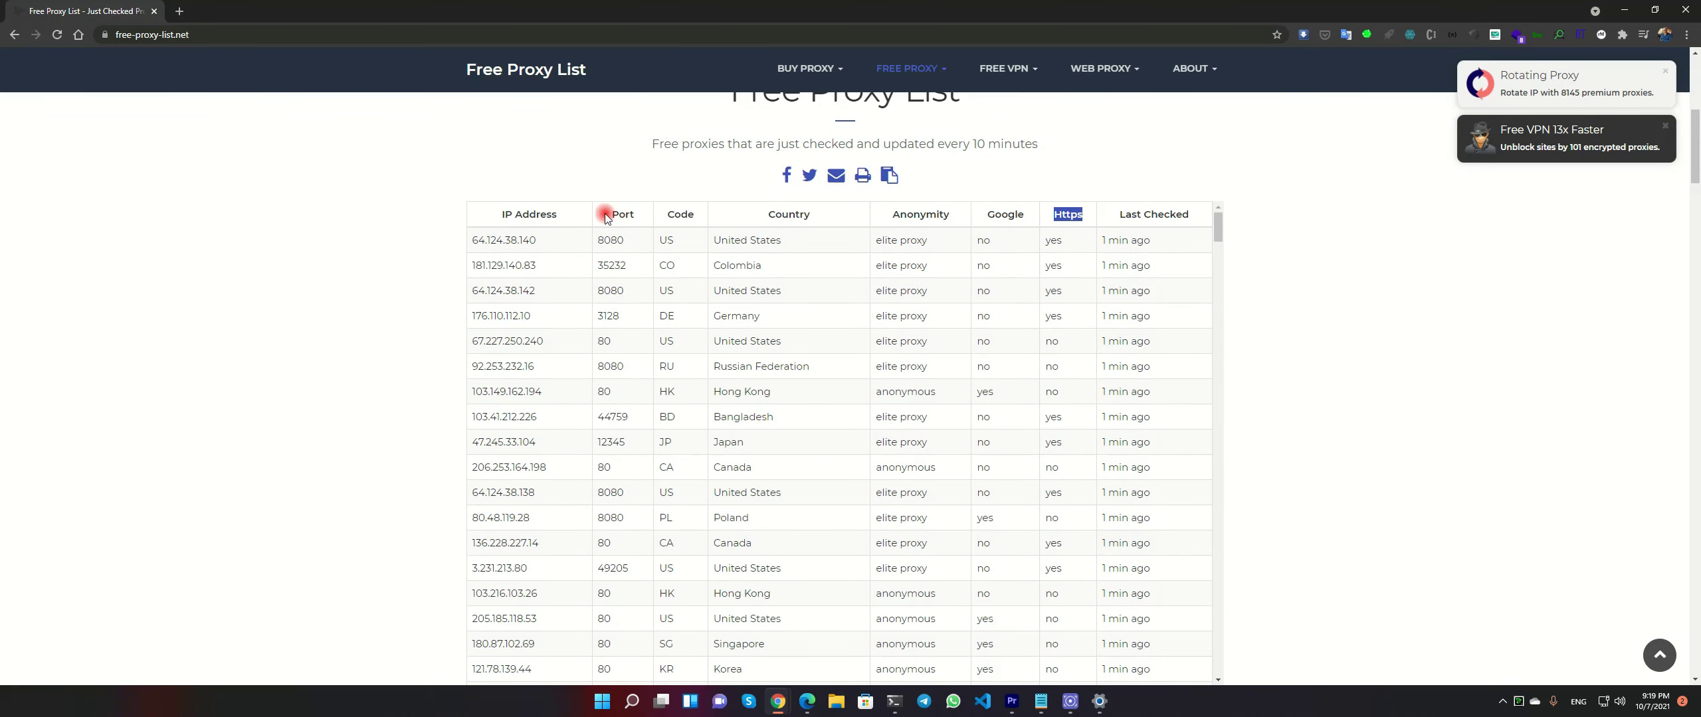
# - Select and copy the first proxy's IP address, 64.124.38.140, from the table
pyautogui.click(592, 241)
pyautogui.doubleClick(500, 240)
pyautogui.doubleClick(768, 240)
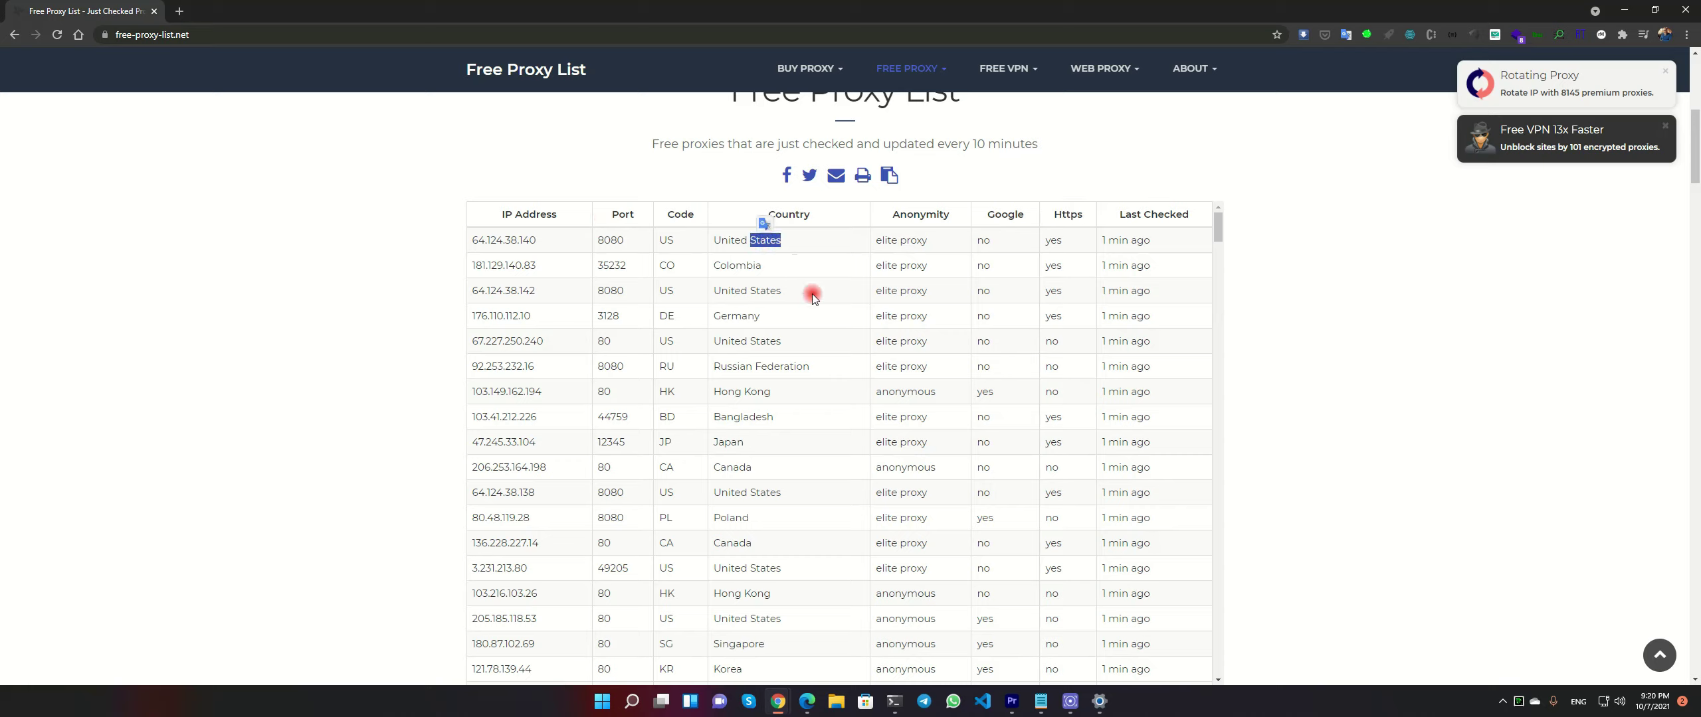
pyautogui.doubleClick(525, 240)
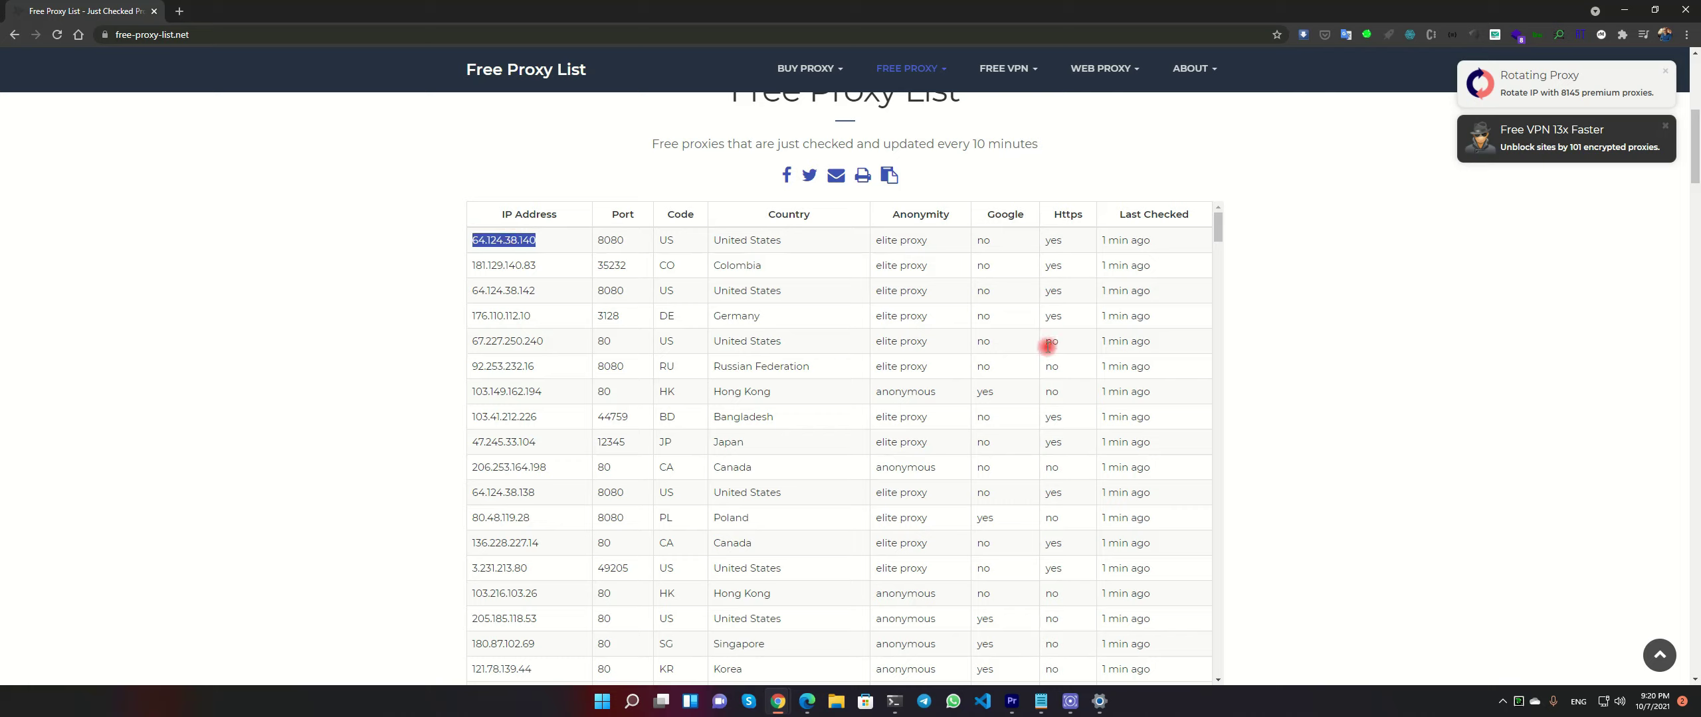
# - Turn on Use a proxy server with IP 64.124.38.140 and port 8080, and save
pyautogui.click(1100, 704)
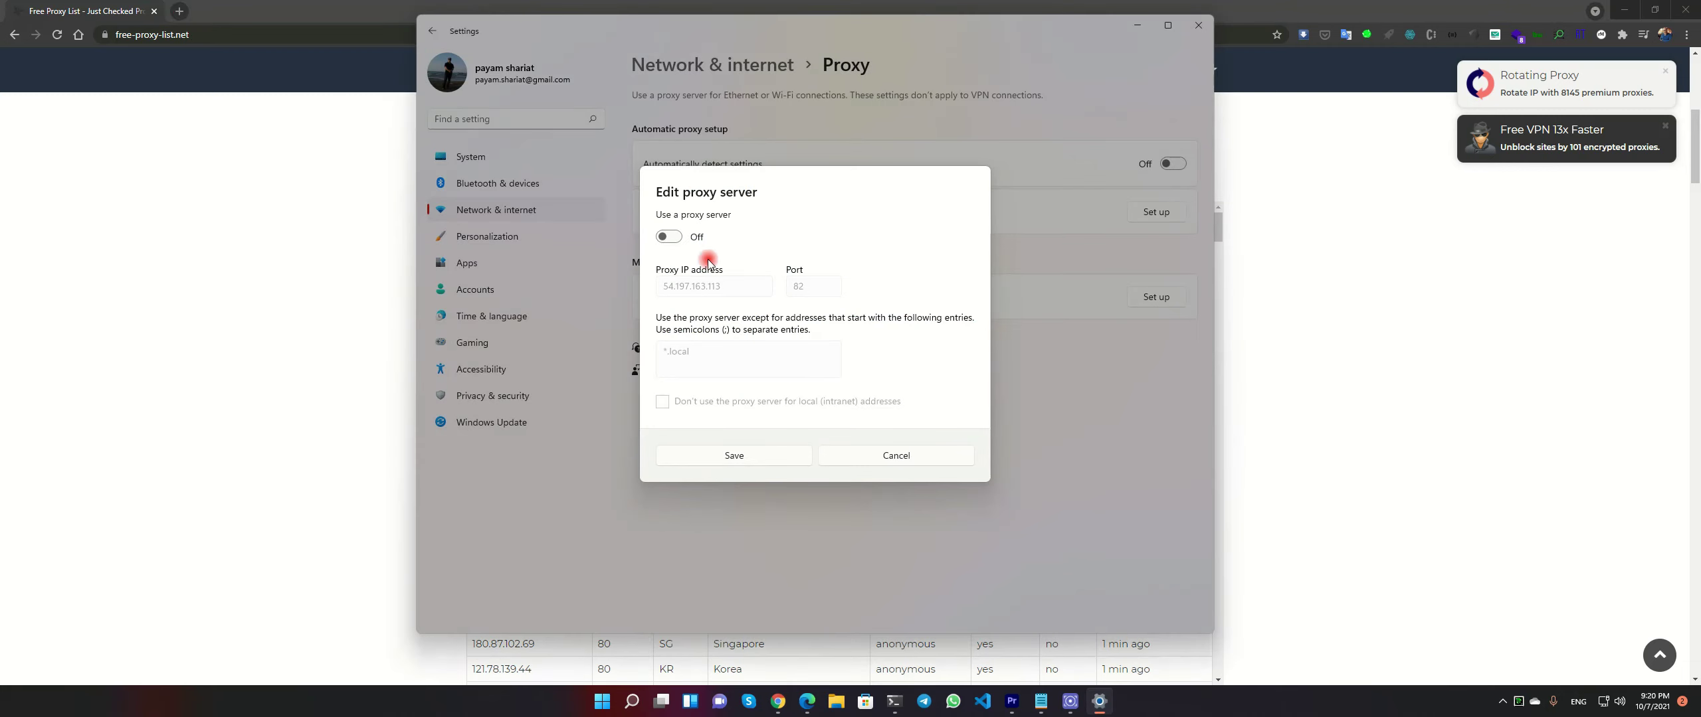
pyautogui.click(670, 237)
pyautogui.moveTo(731, 285); pyautogui.dragTo(628, 282)
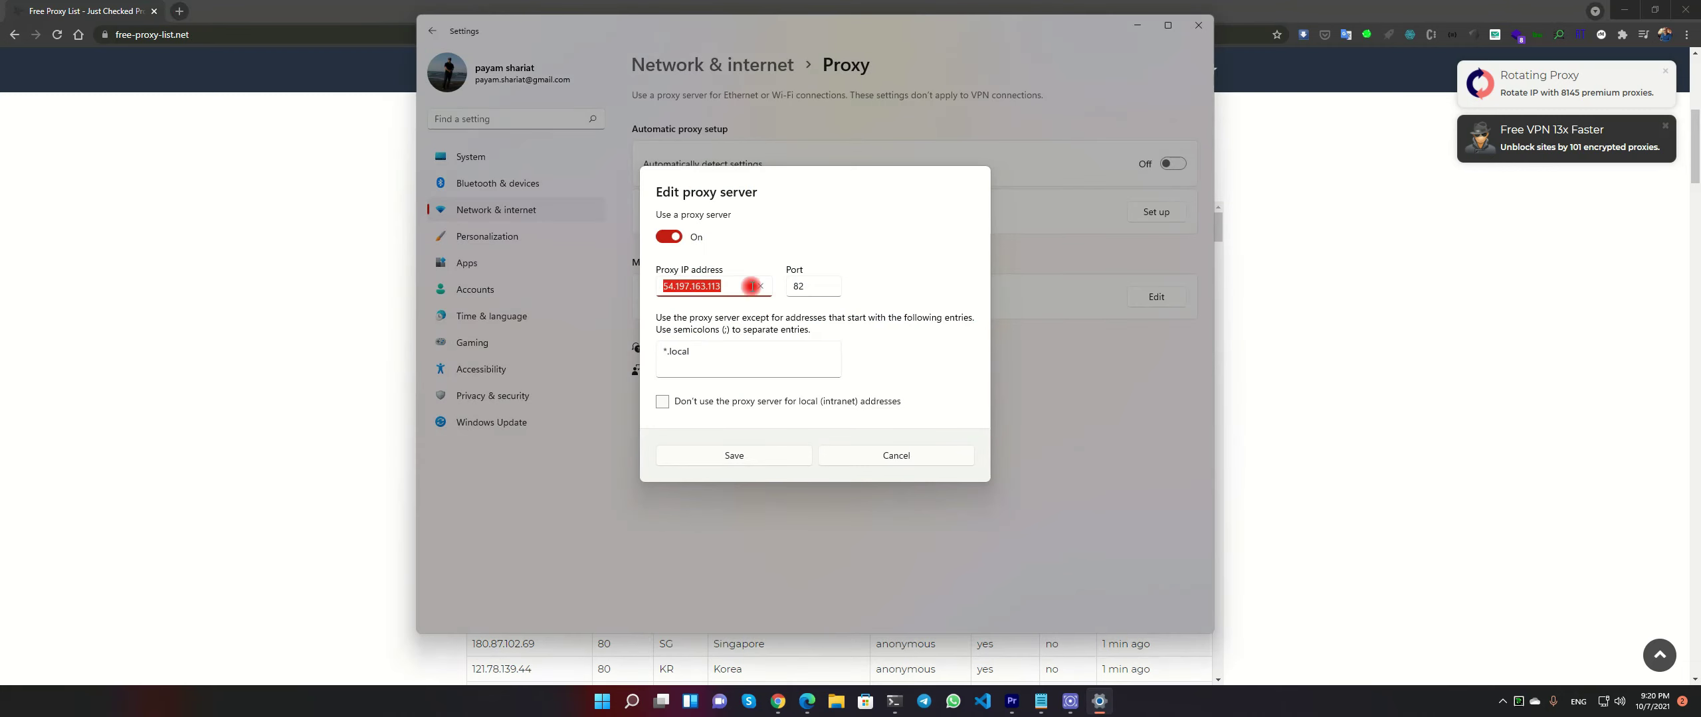
pyautogui.click(330, 324)
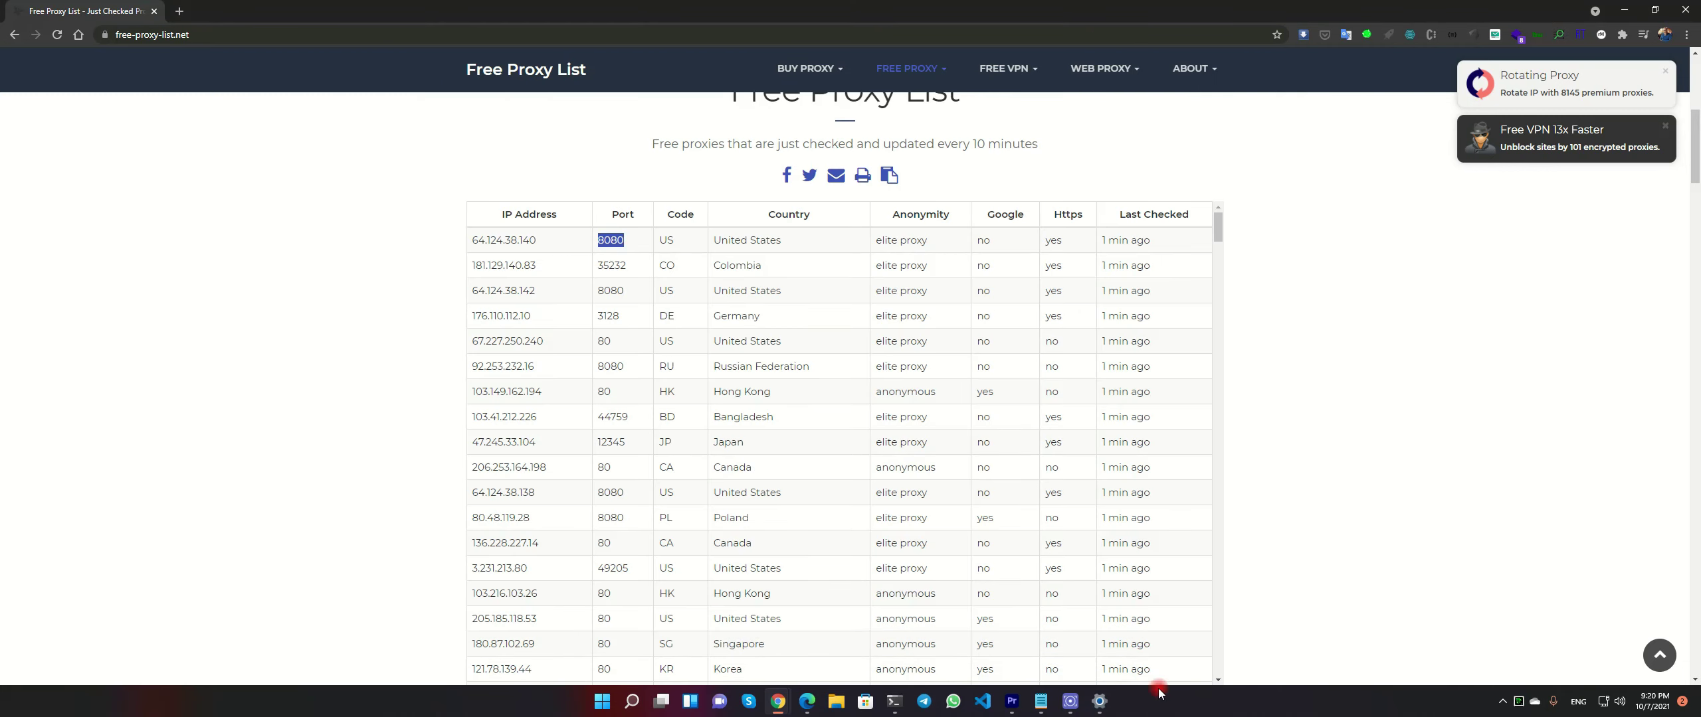
pyautogui.click(1099, 701)
pyautogui.click(808, 284)
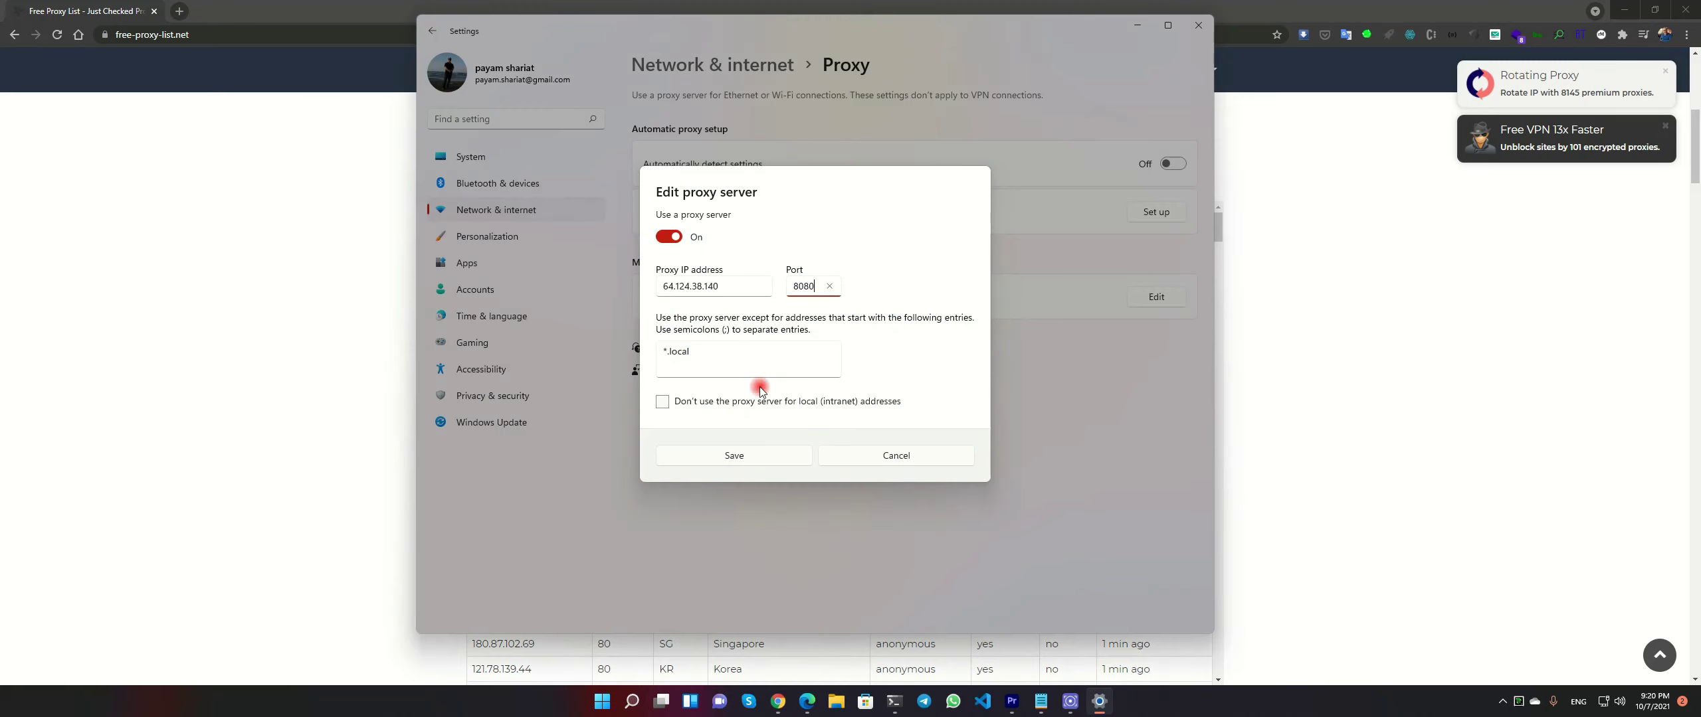
pyautogui.click(734, 456)
pyautogui.click(261, 248)
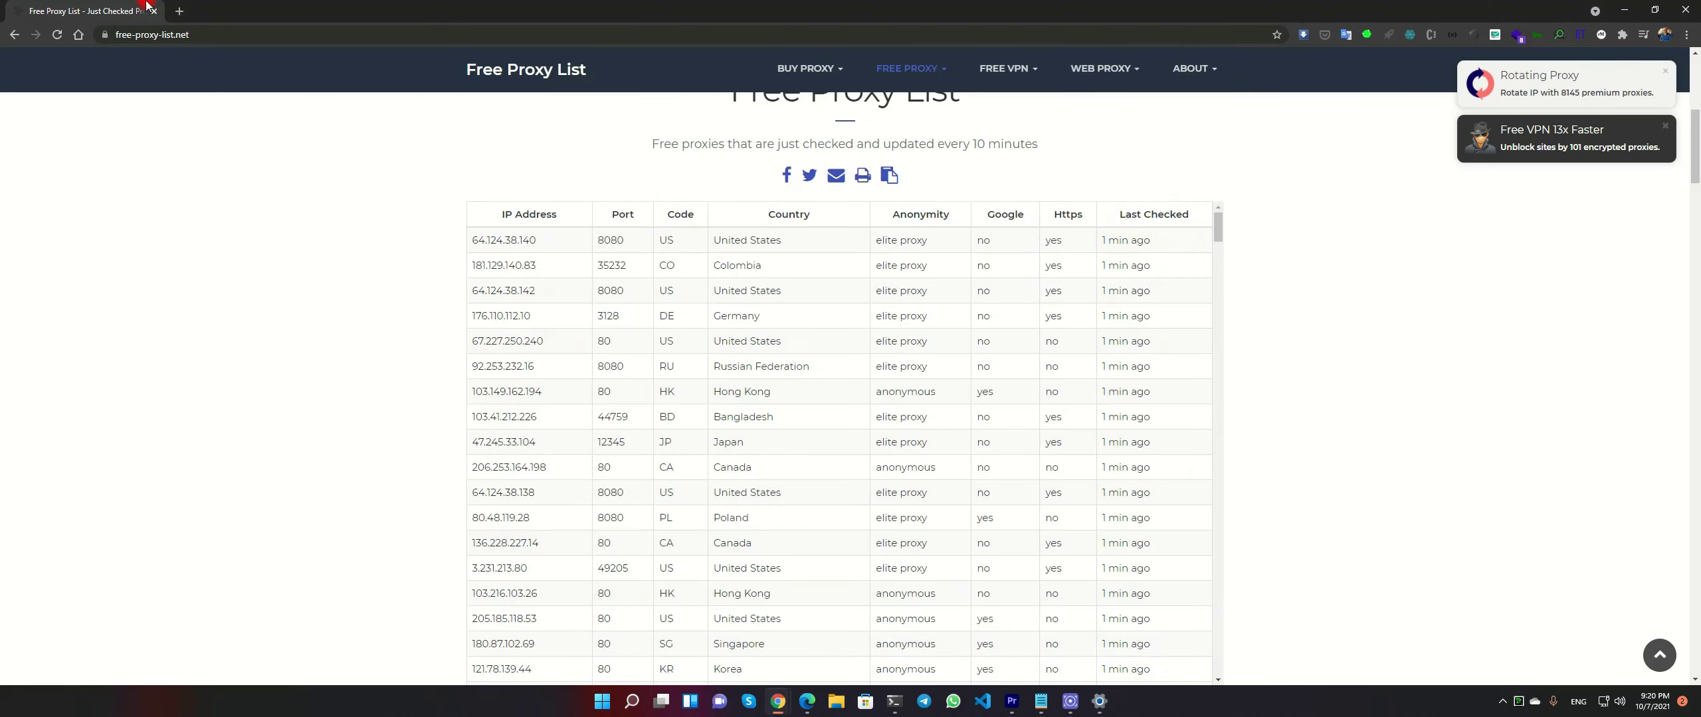
# - Load ip2nation.com in a new Edge window and expand the ERR_PROXY_CONNECTION_FAILED details
pyautogui.click(807, 701)
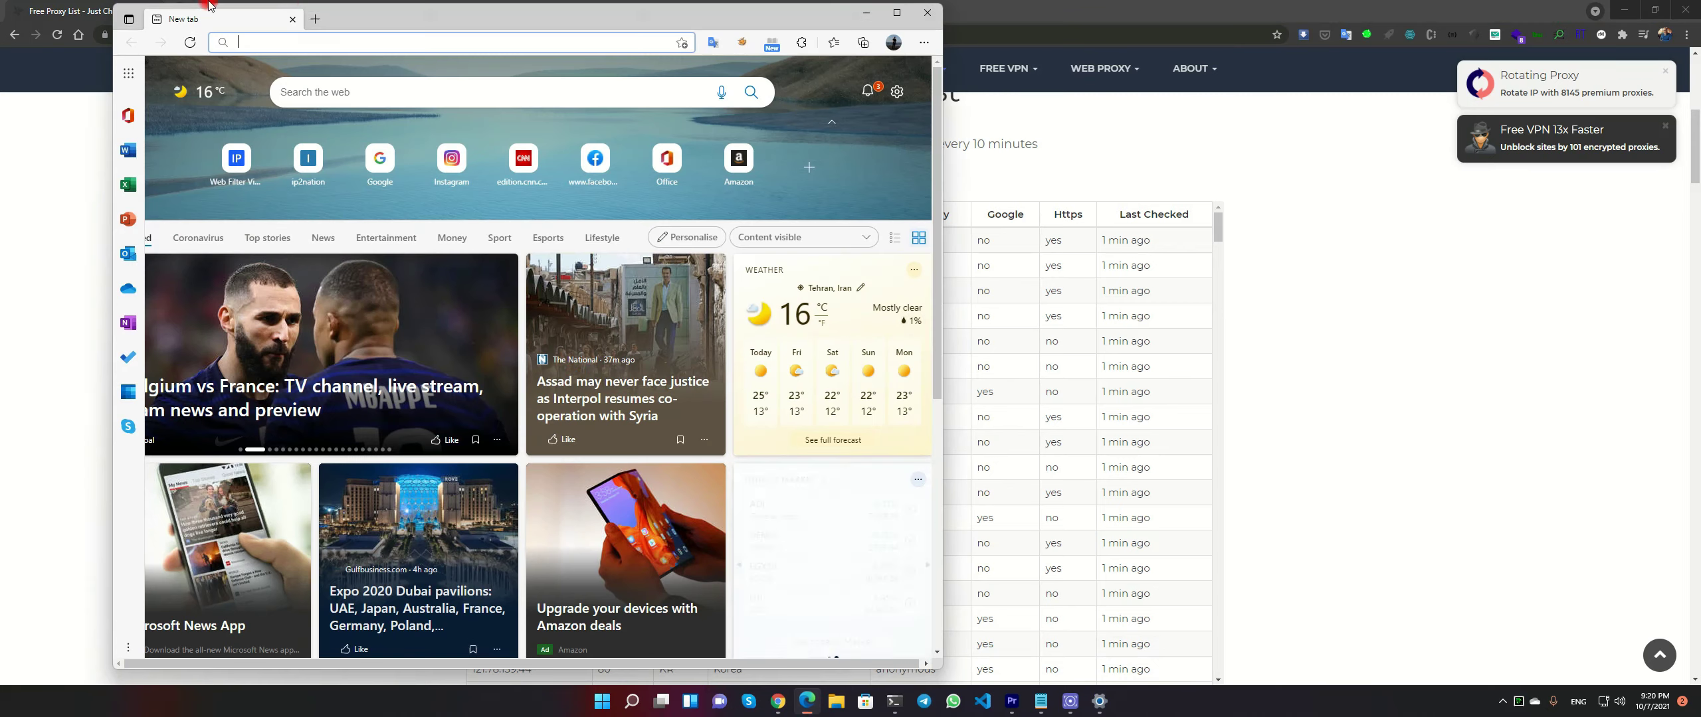
pyautogui.click(278, 41)
pyautogui.write('ip2nation.com')
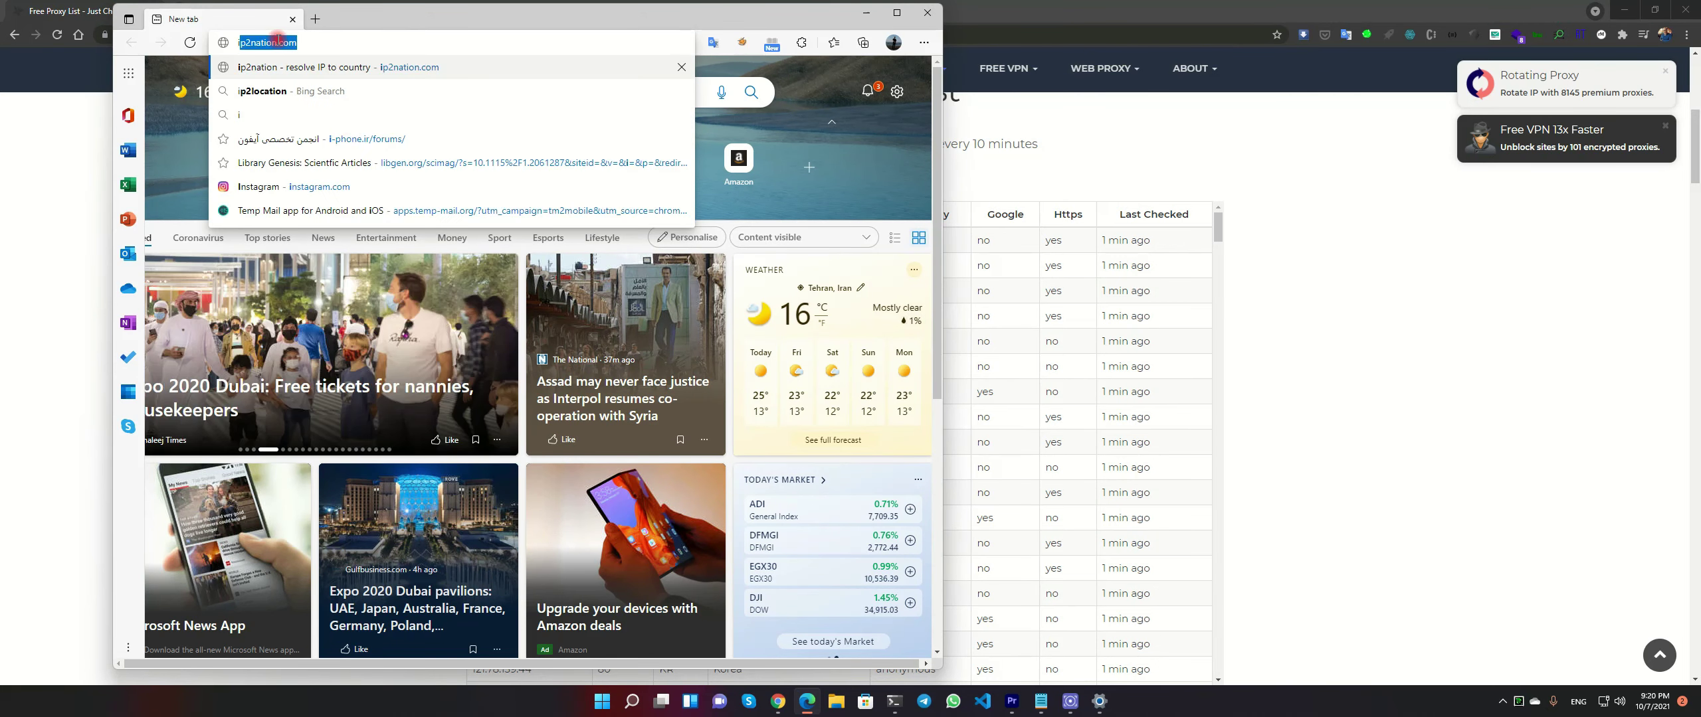
pyautogui.press('Return')
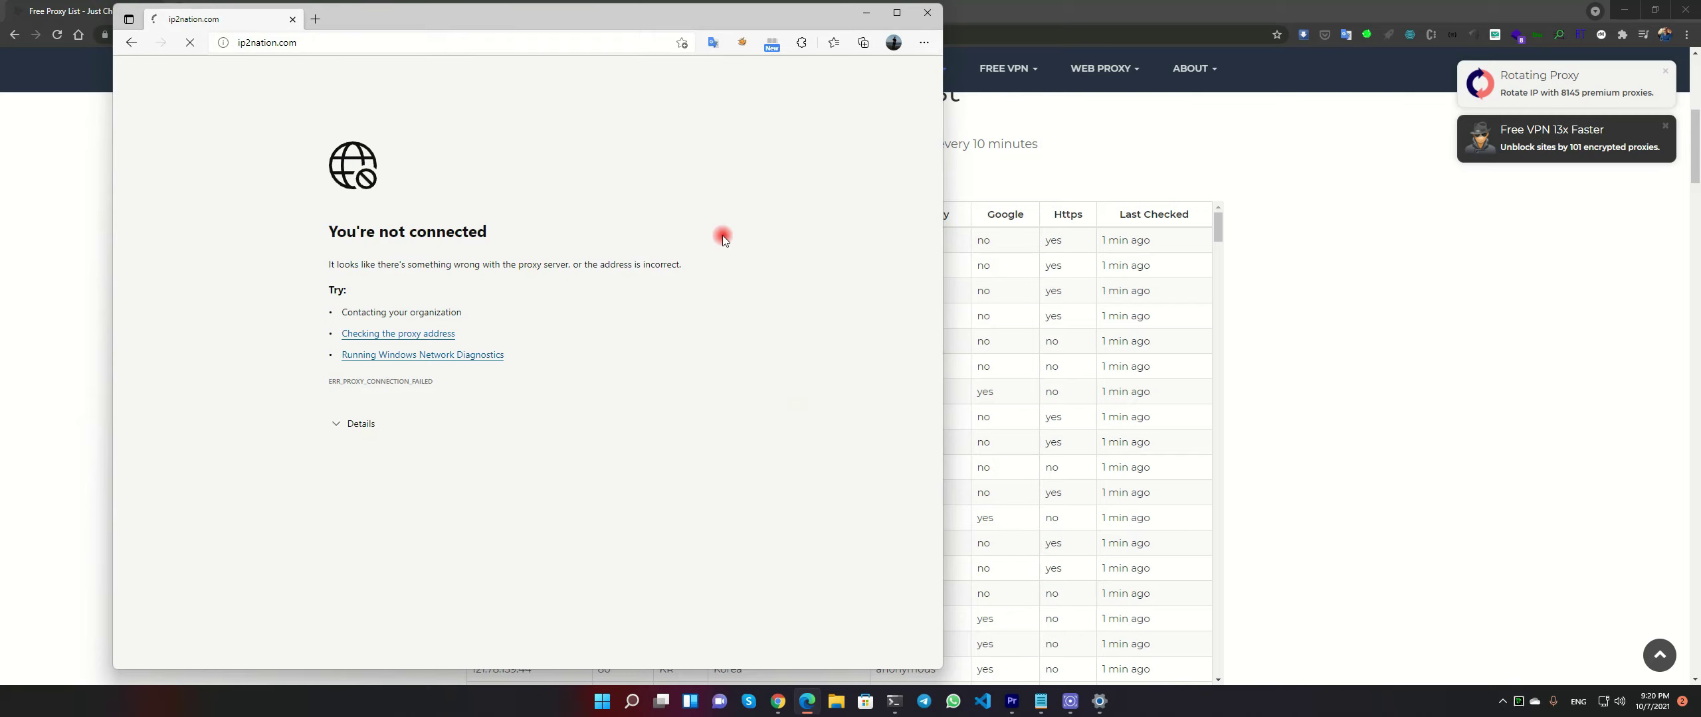
pyautogui.click(362, 424)
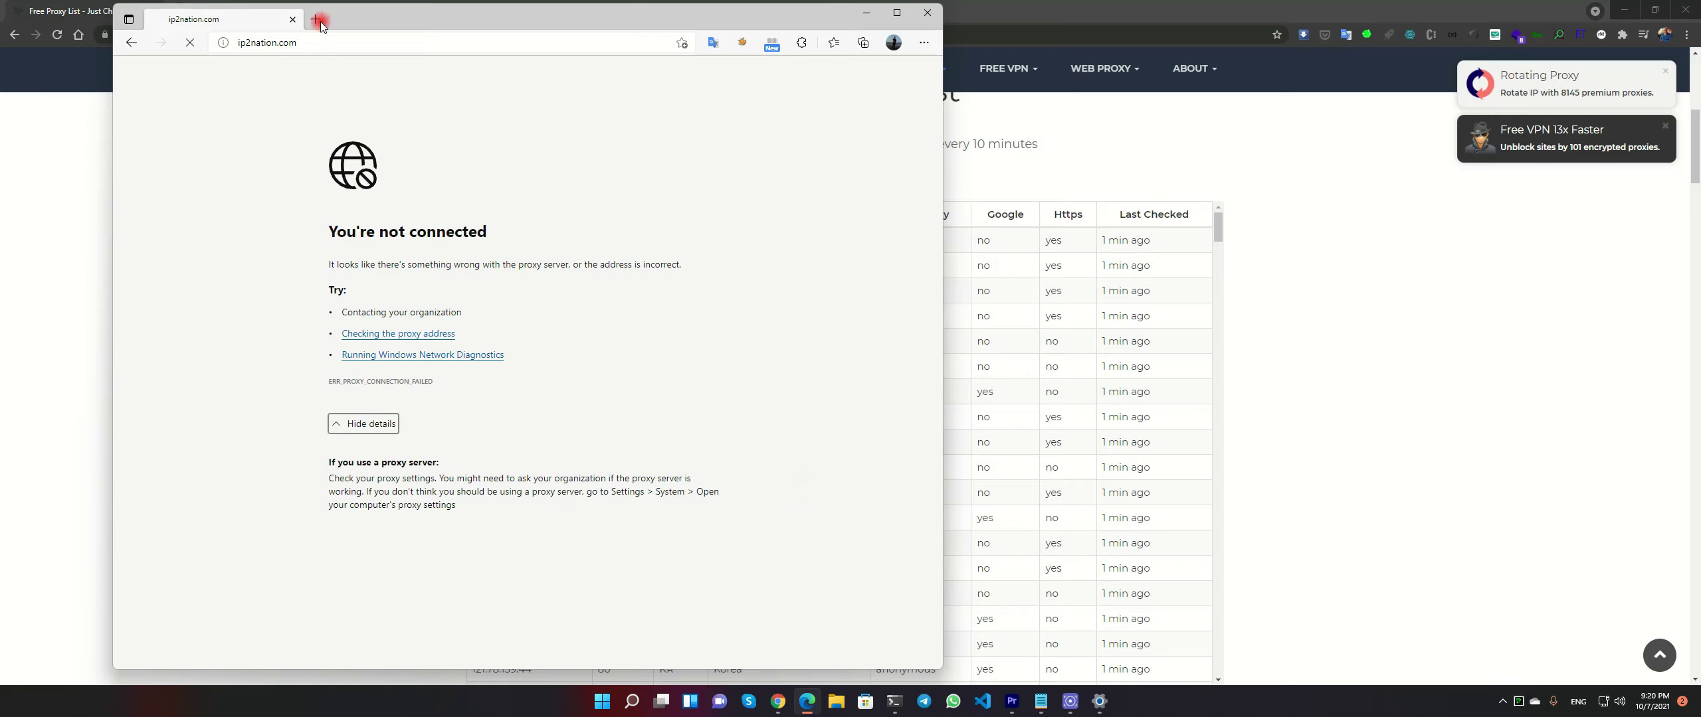
pyautogui.moveTo(388, 15); pyautogui.dragTo(369, 17)
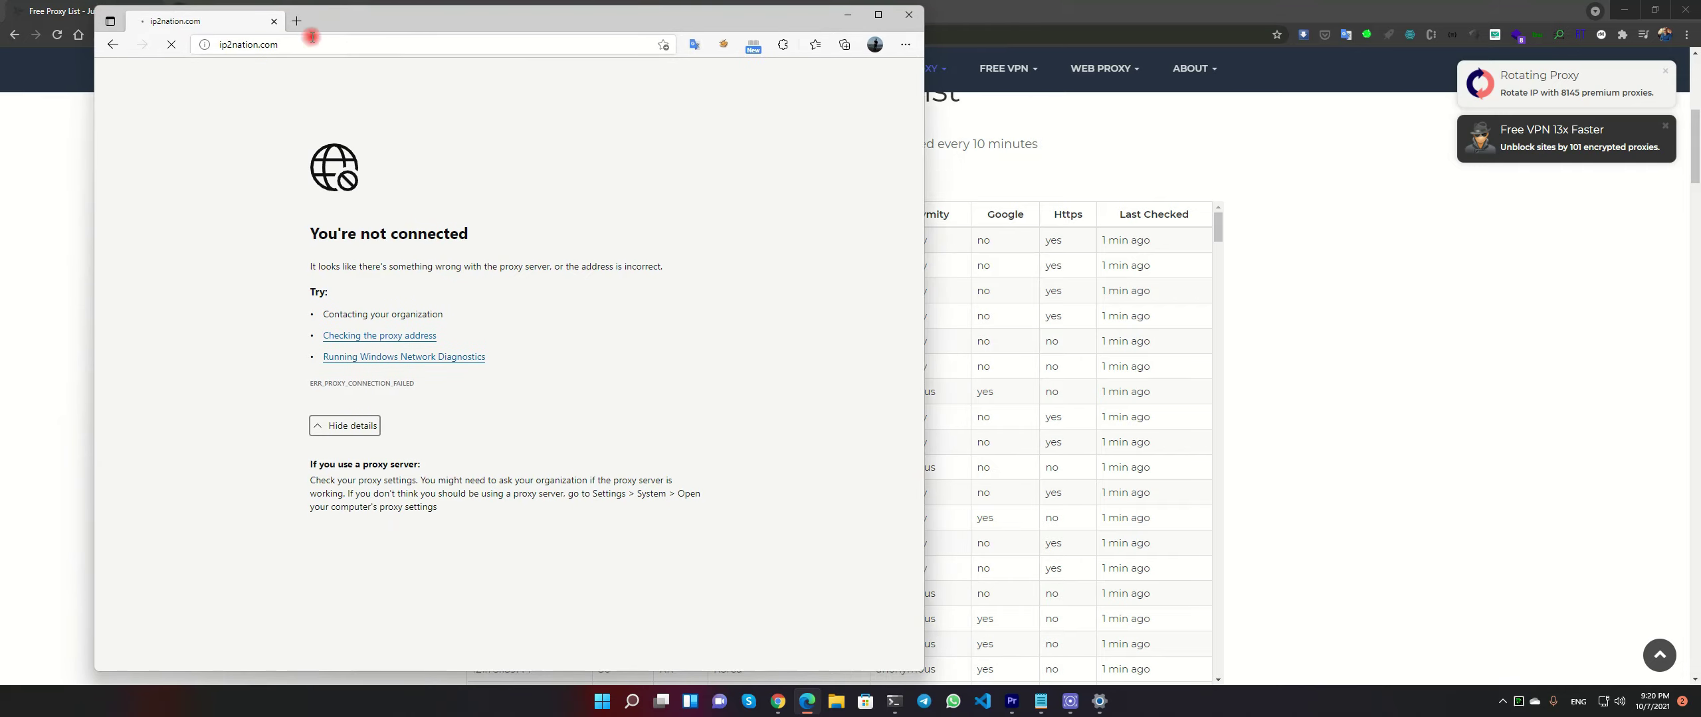
# - Copy the Colombia proxy's IP 181.129.140.83 and paste it over the old proxy IP
pyautogui.click(1349, 334)
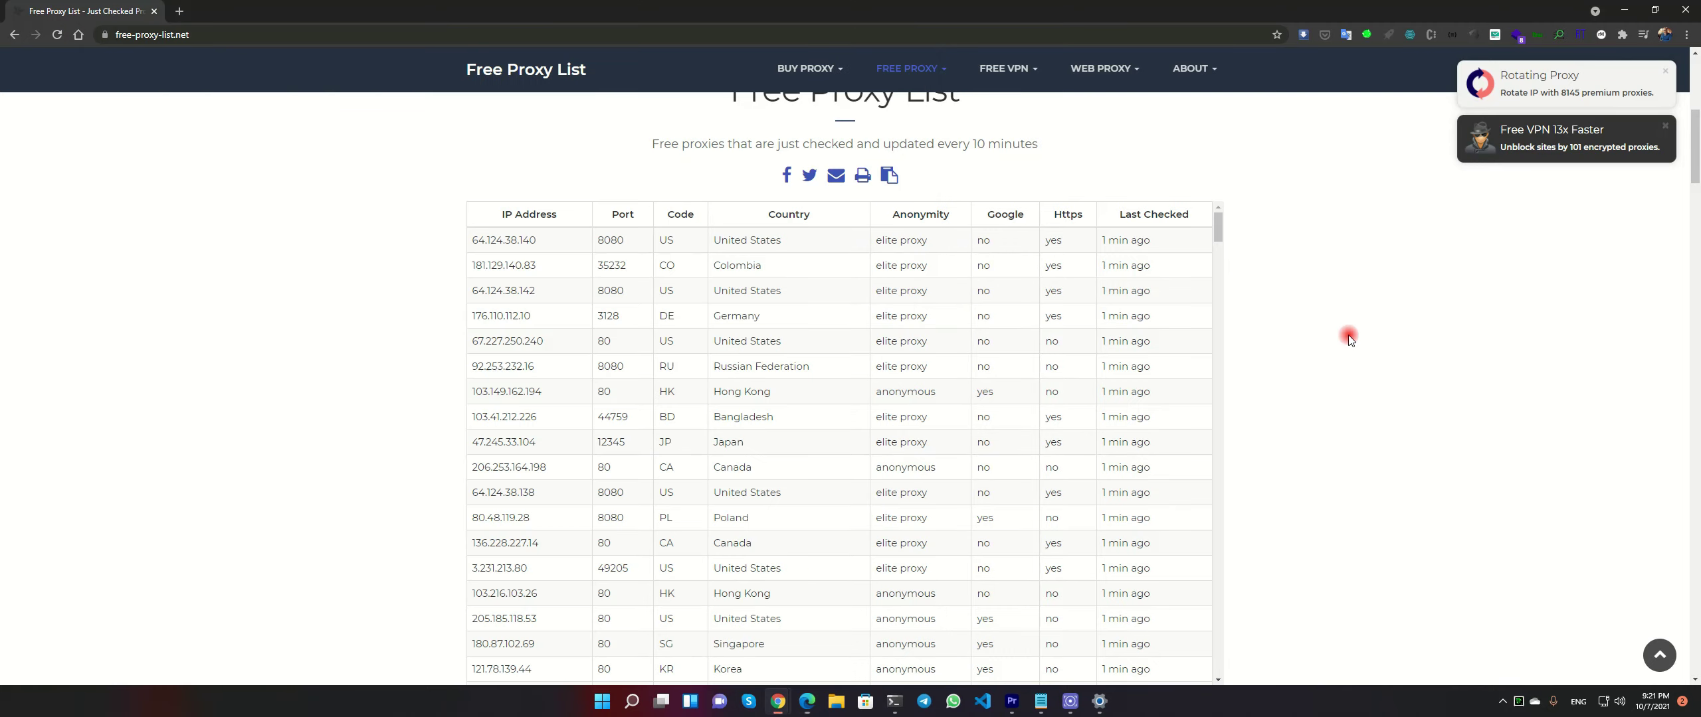
pyautogui.doubleClick(490, 263)
pyautogui.hotkey('ctrl', 'c')
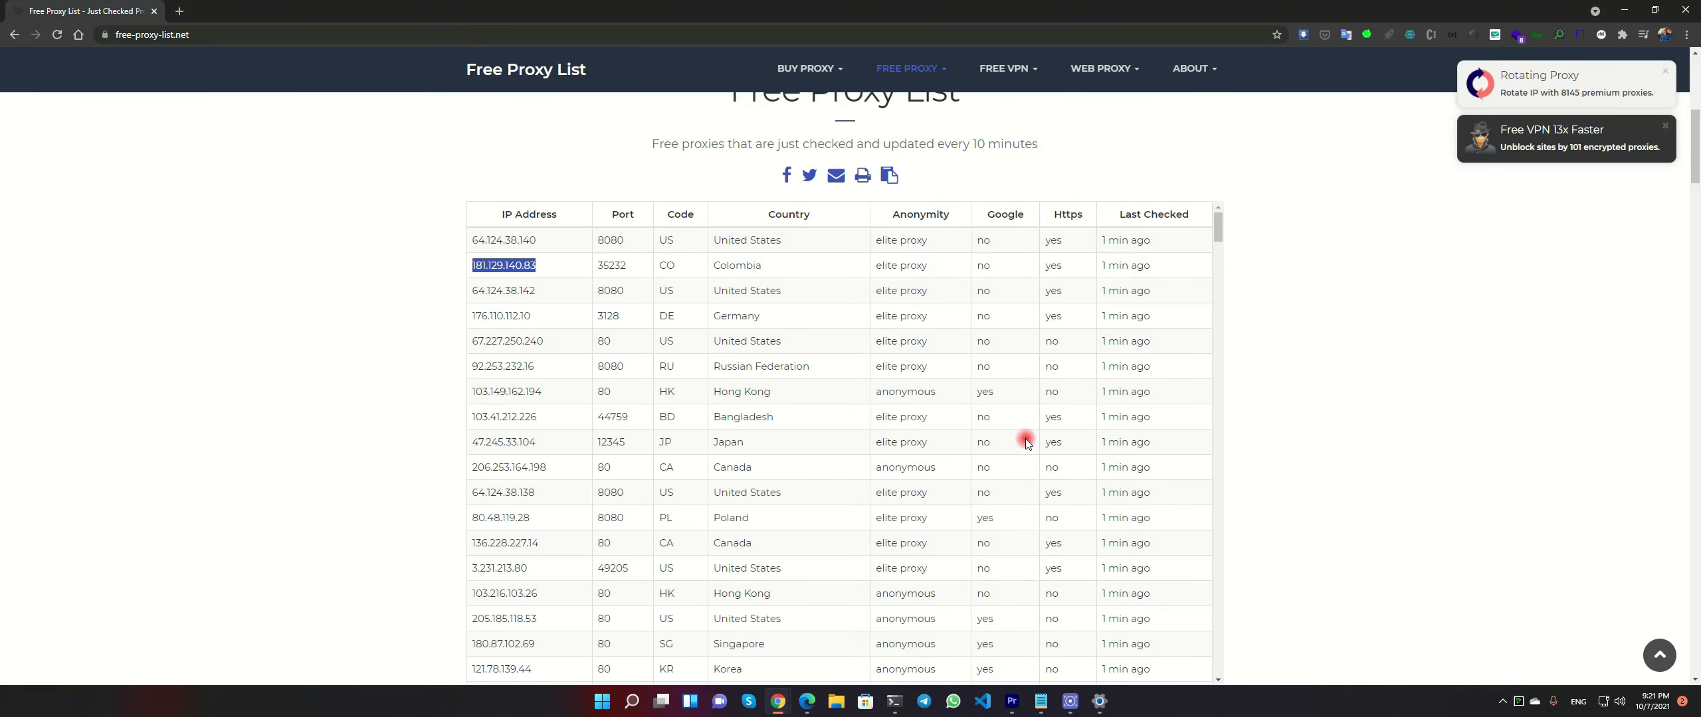
pyautogui.click(1099, 702)
pyautogui.click(1156, 296)
pyautogui.click(731, 286)
pyautogui.hotkey('ctrl', 'a')
pyautogui.hotkey('ctrl', 'v')
pyautogui.hotkey('alt', 'Tab')
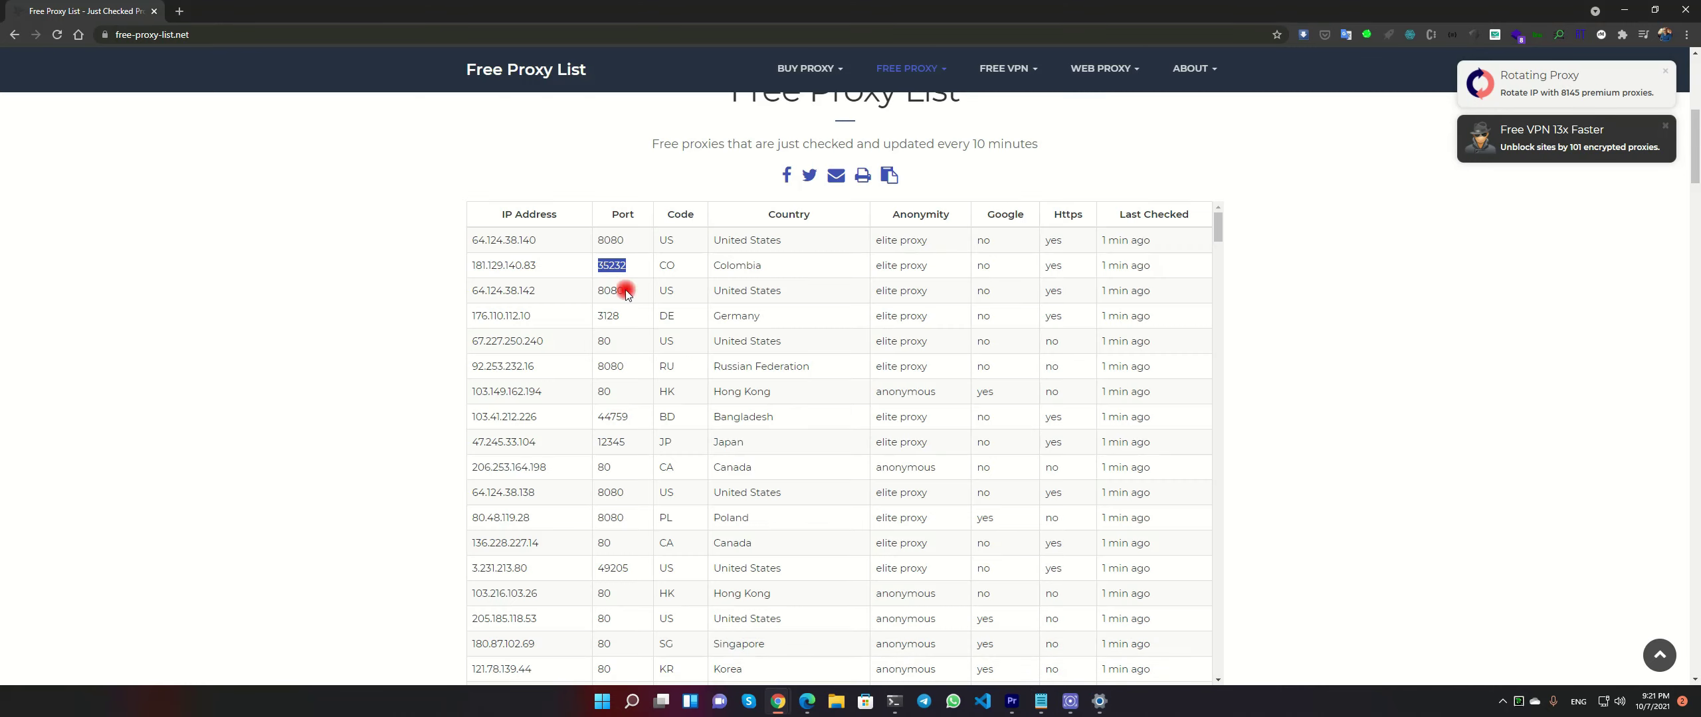
# - Replace the proxy port with 35232 and save the proxy settings
pyautogui.click(1099, 702)
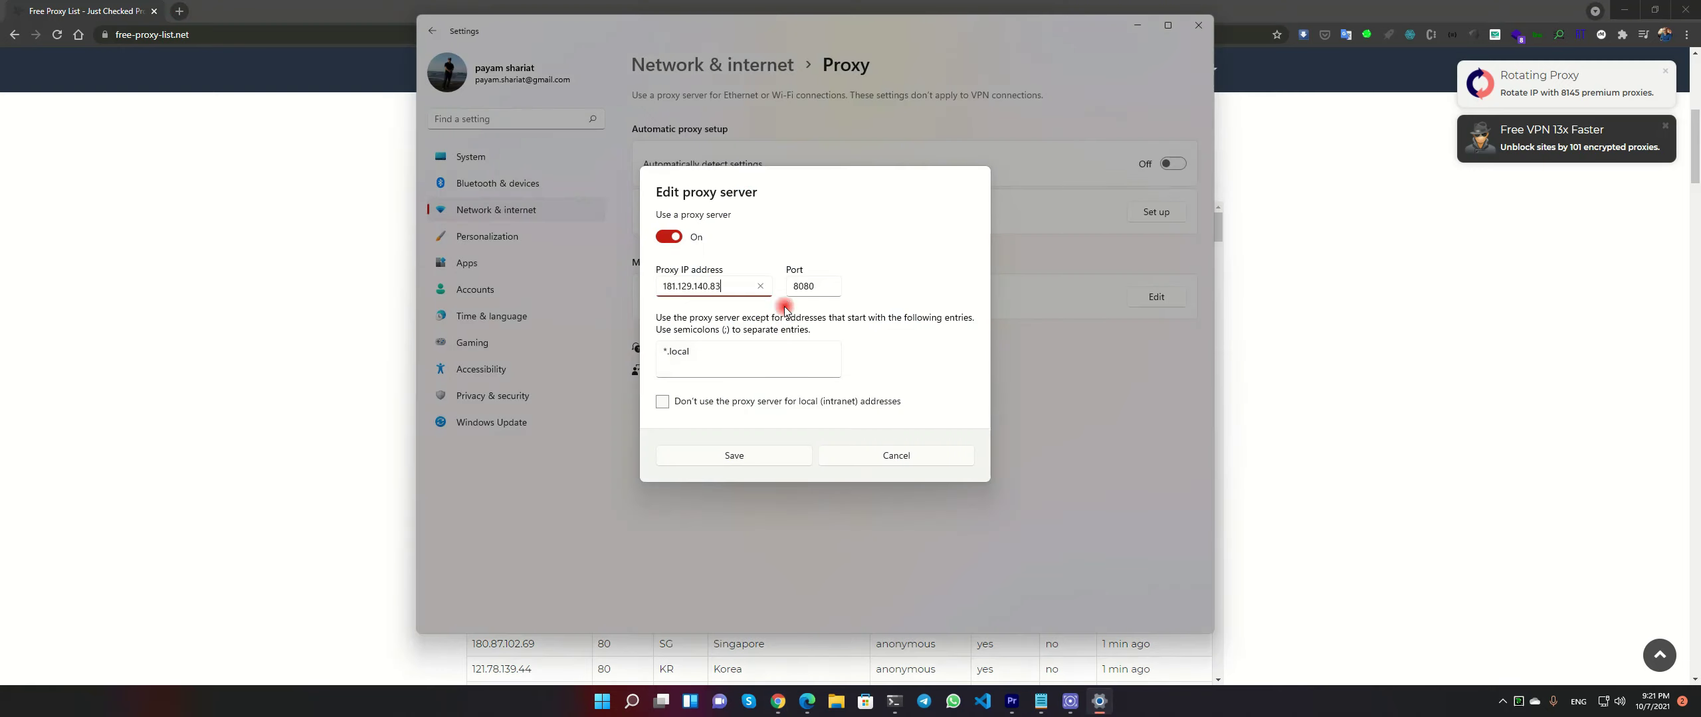
pyautogui.click(814, 290)
pyautogui.hotkey('ctrl', 'a')
pyautogui.hotkey('ctrl', 'v')
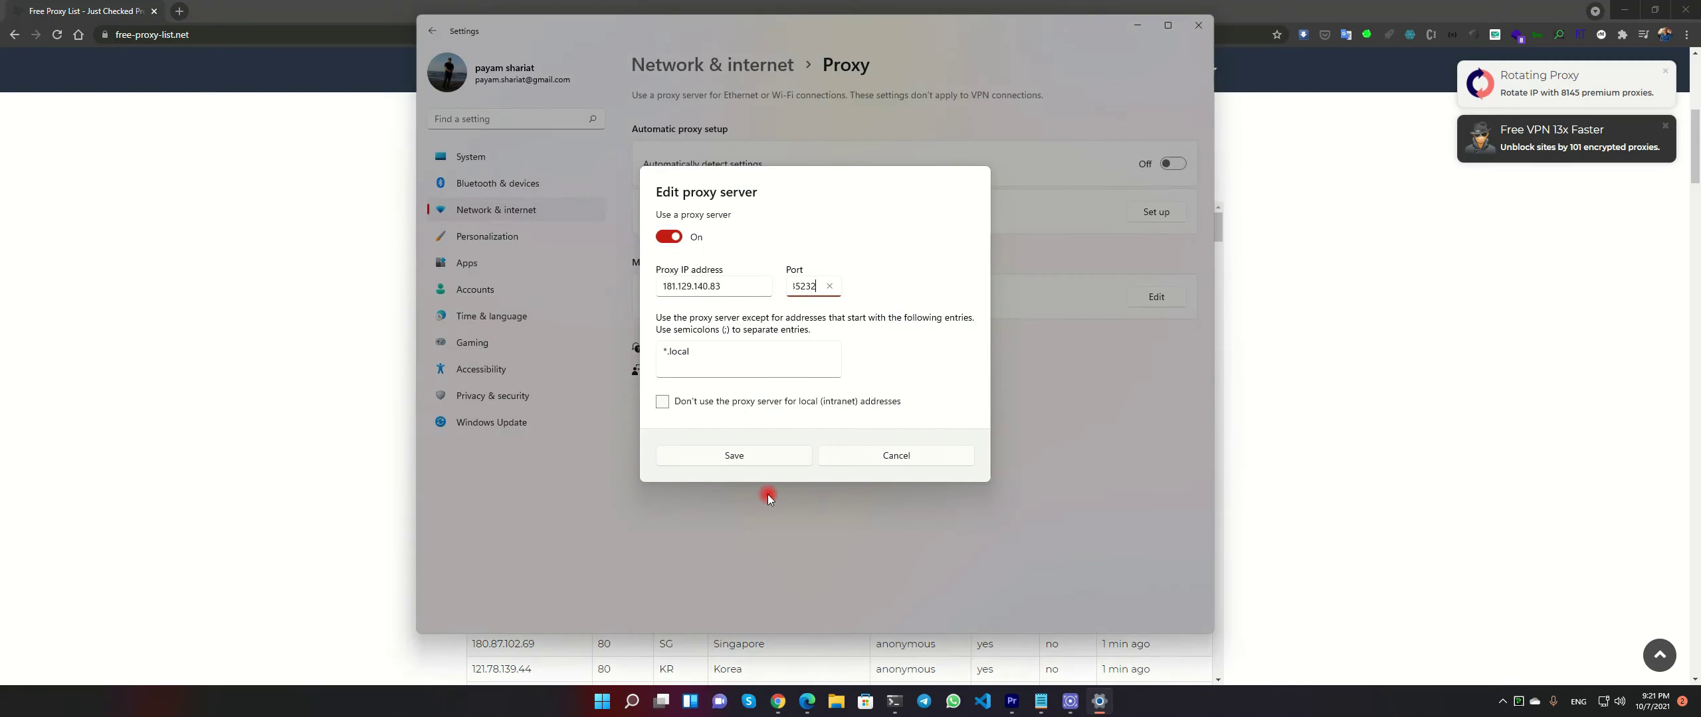
pyautogui.click(711, 451)
pyautogui.click(78, 307)
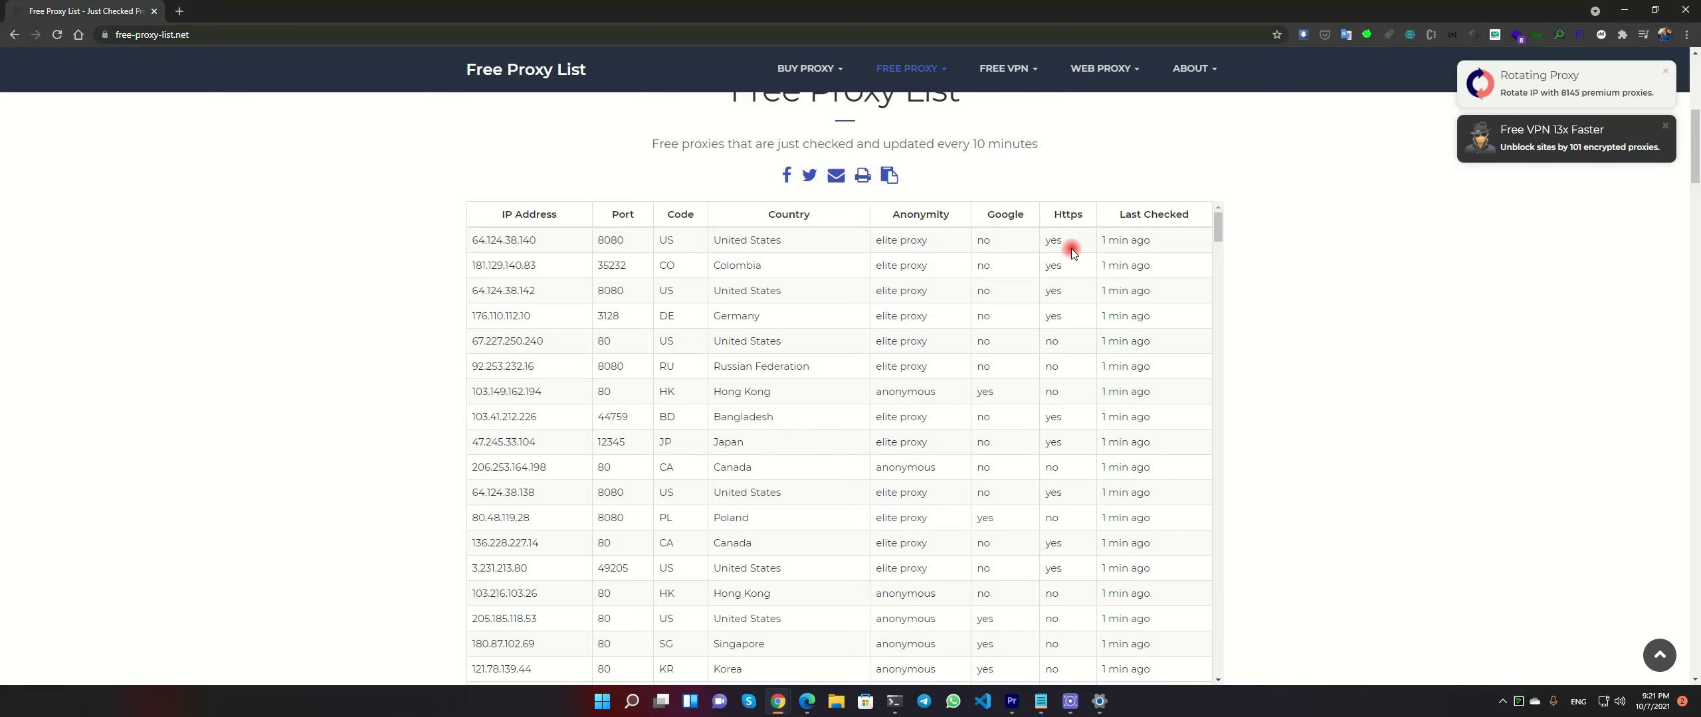
# - Open cnn.com in a new Edge tab and switch between it and ip2nation.com
pyautogui.doubleClick(665, 13)
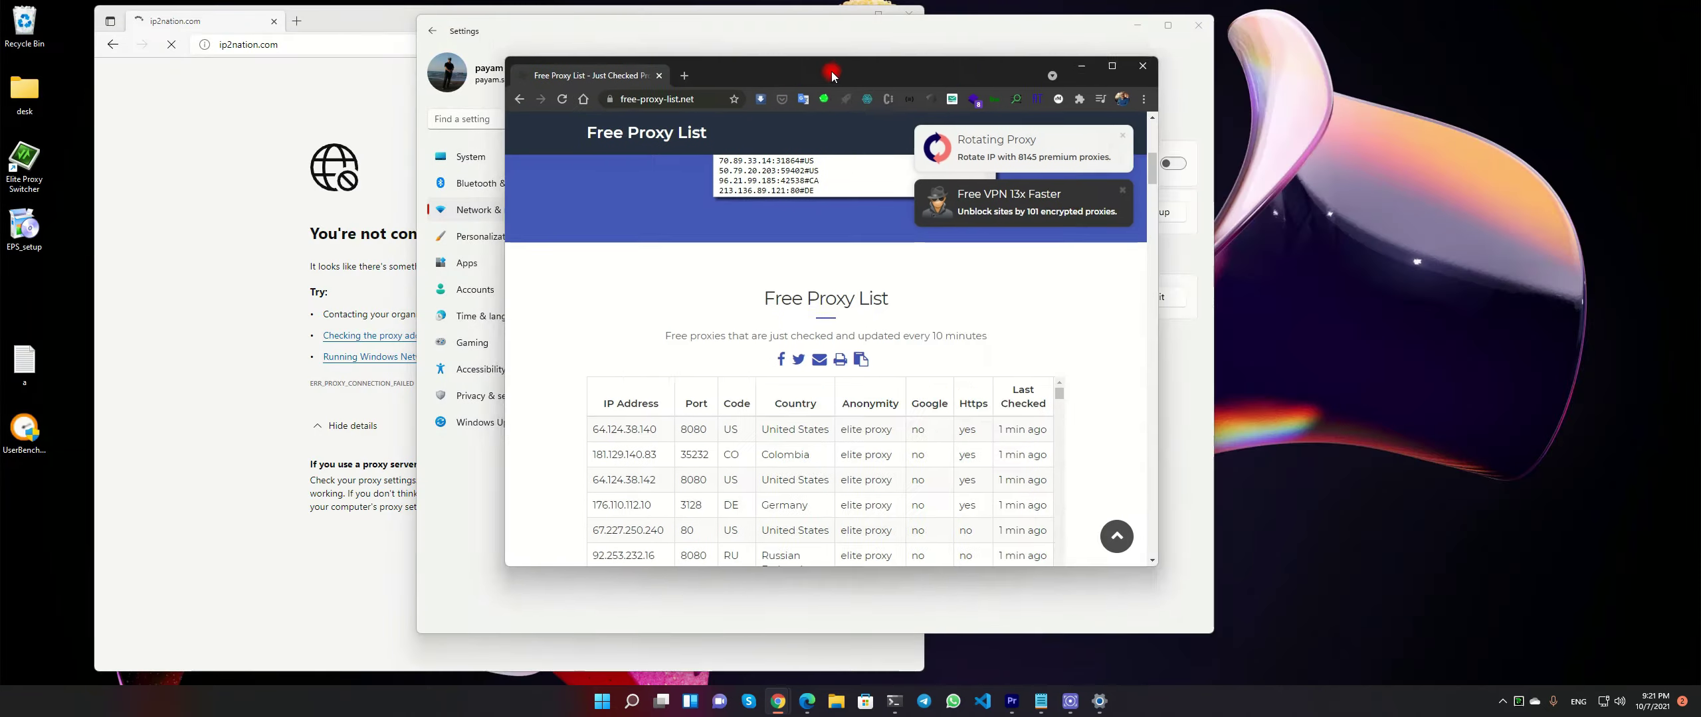
pyautogui.click(177, 140)
pyautogui.click(306, 44)
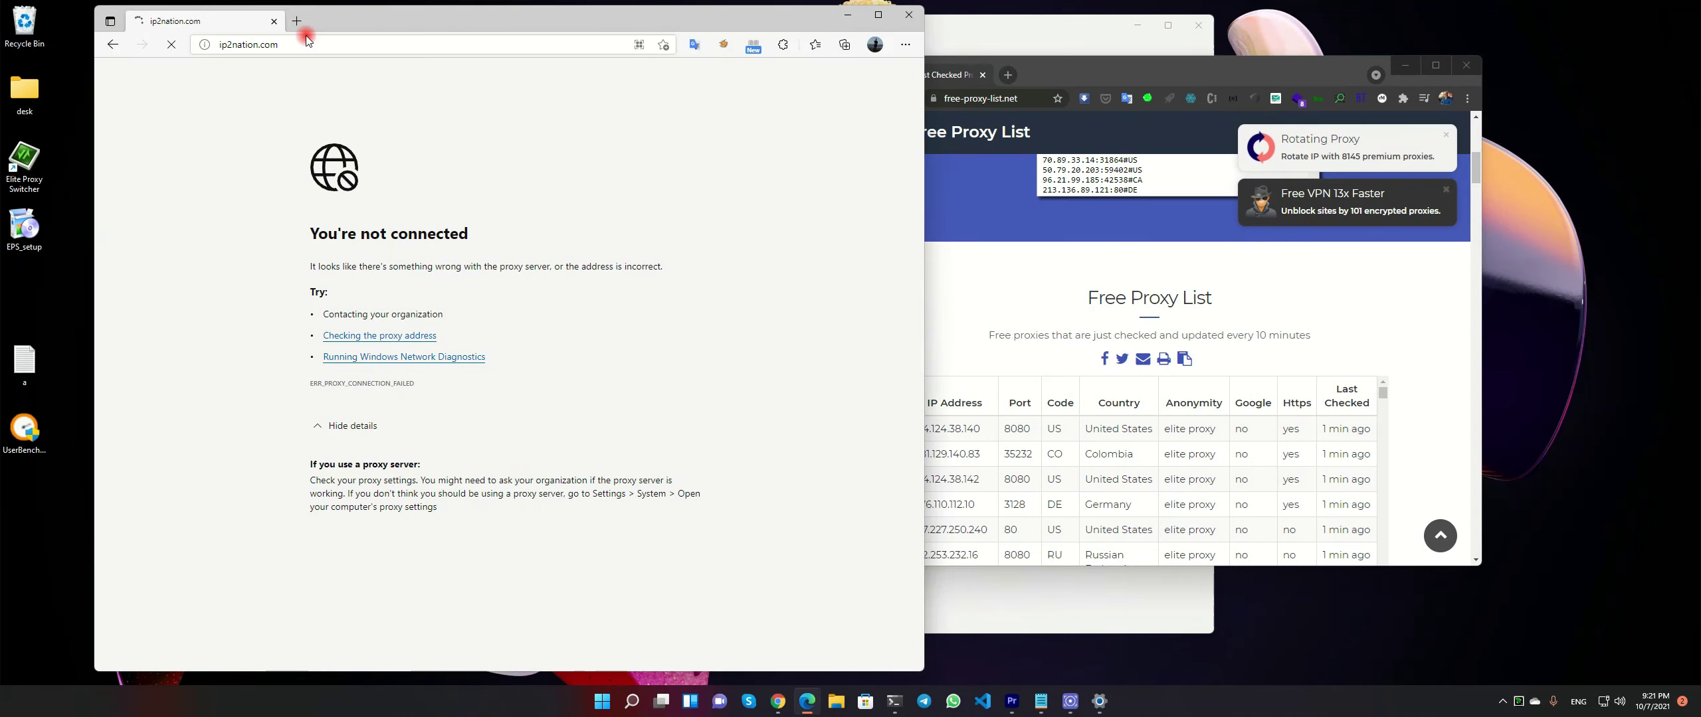
pyautogui.click(293, 25)
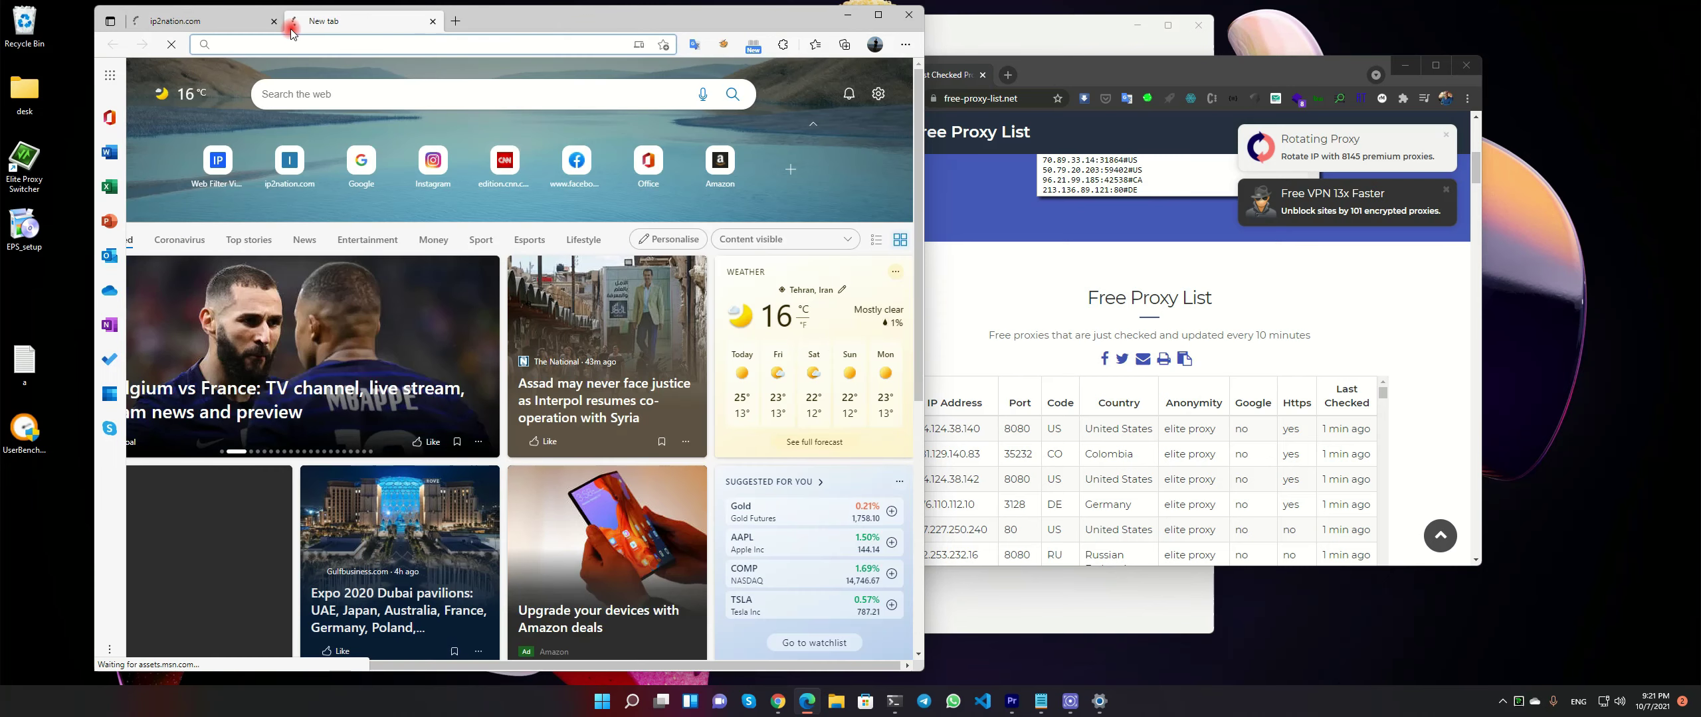
pyautogui.write('cnn')
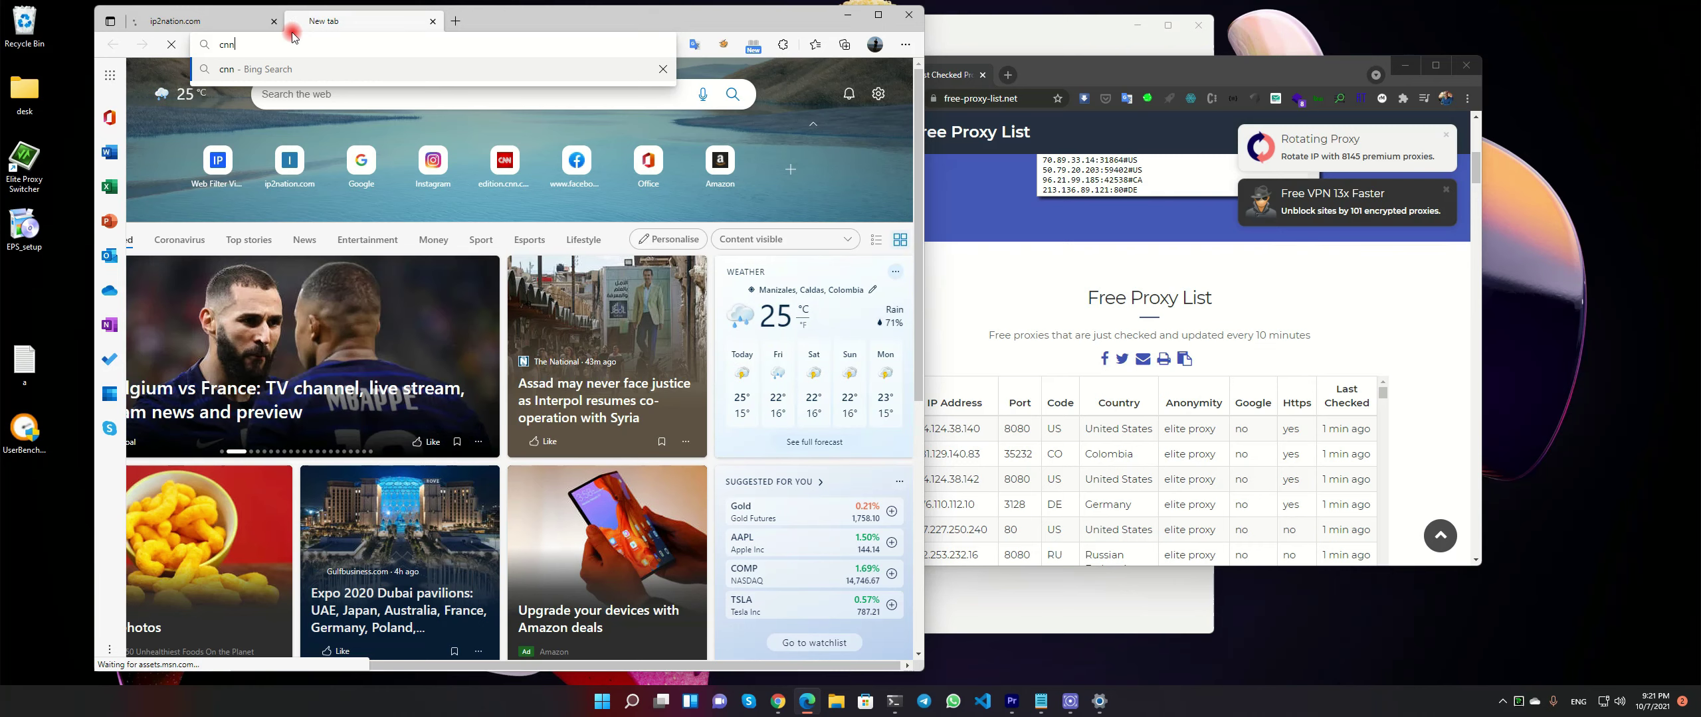
pyautogui.write('om')
pyautogui.press('Return')
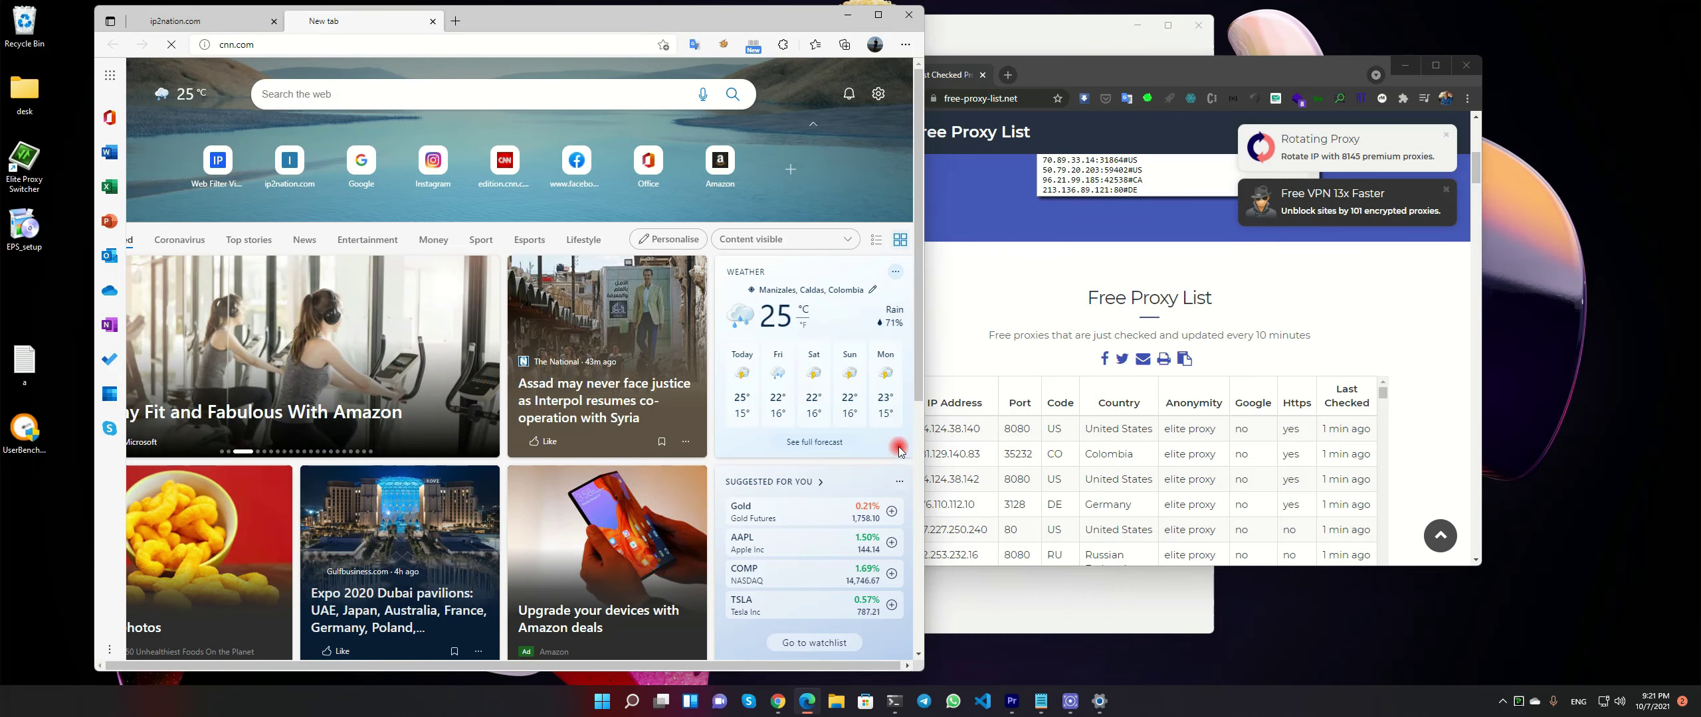
pyautogui.click(182, 22)
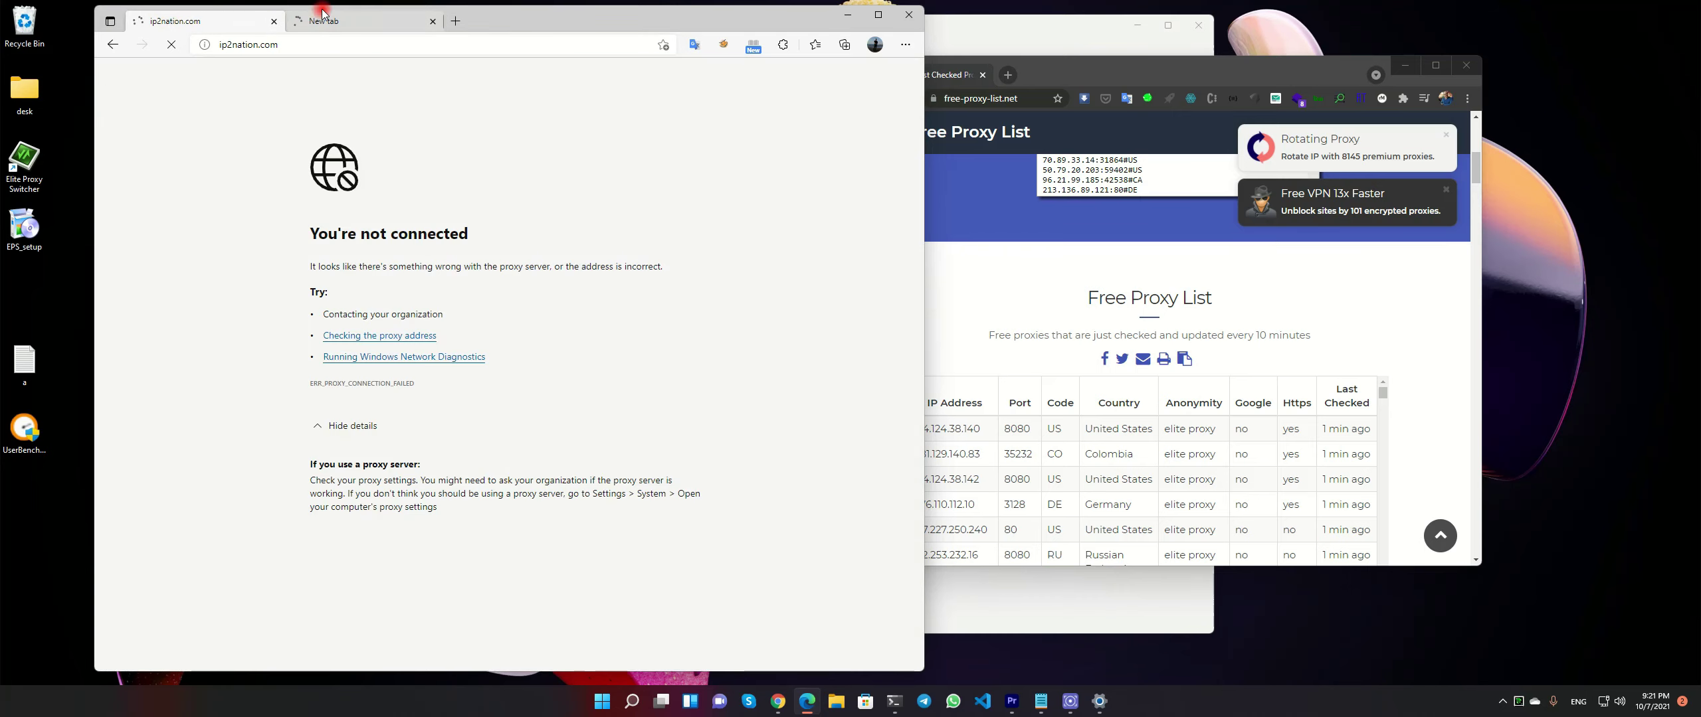
pyautogui.click(327, 21)
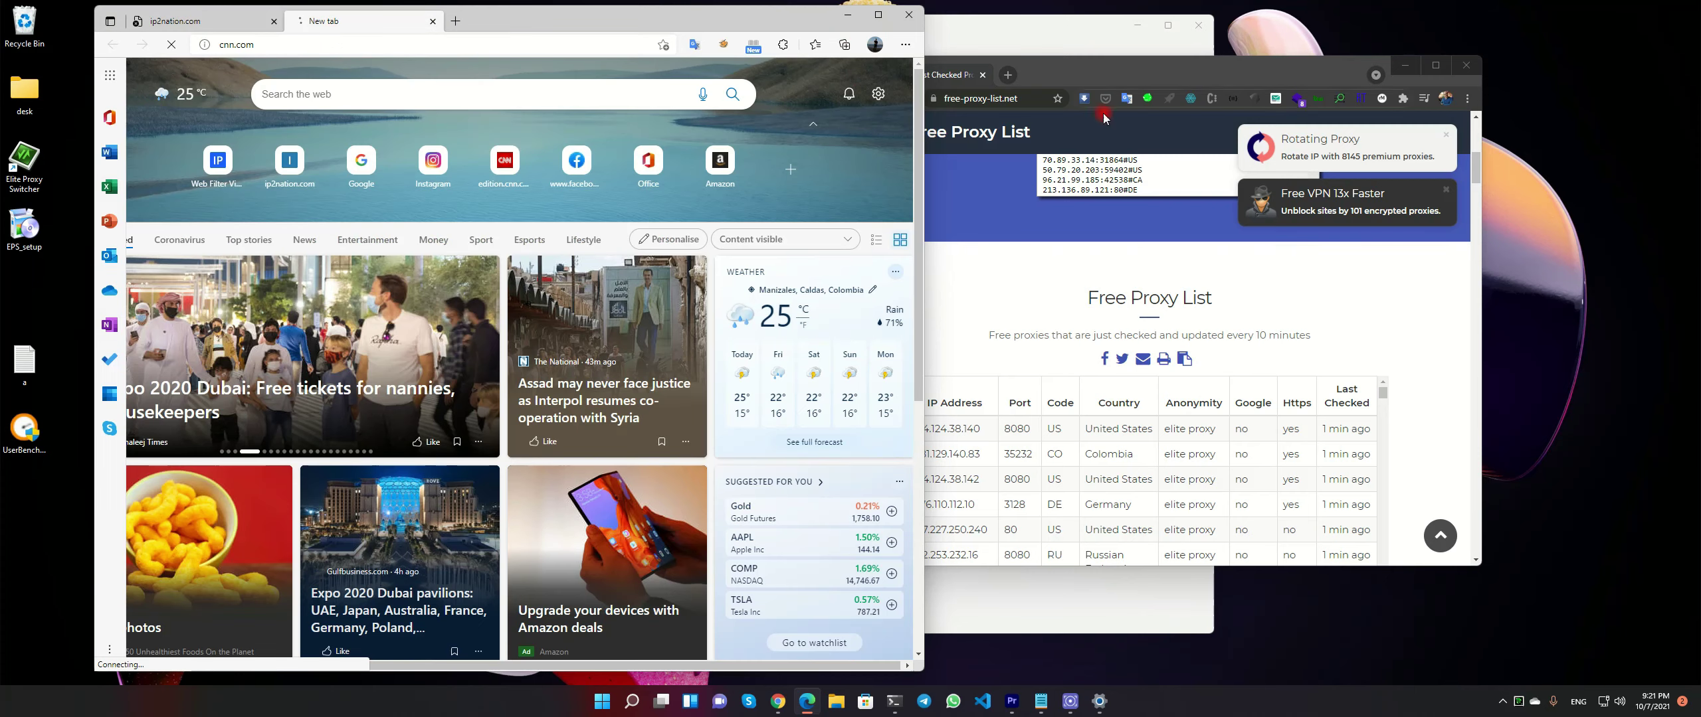
pyautogui.click(170, 19)
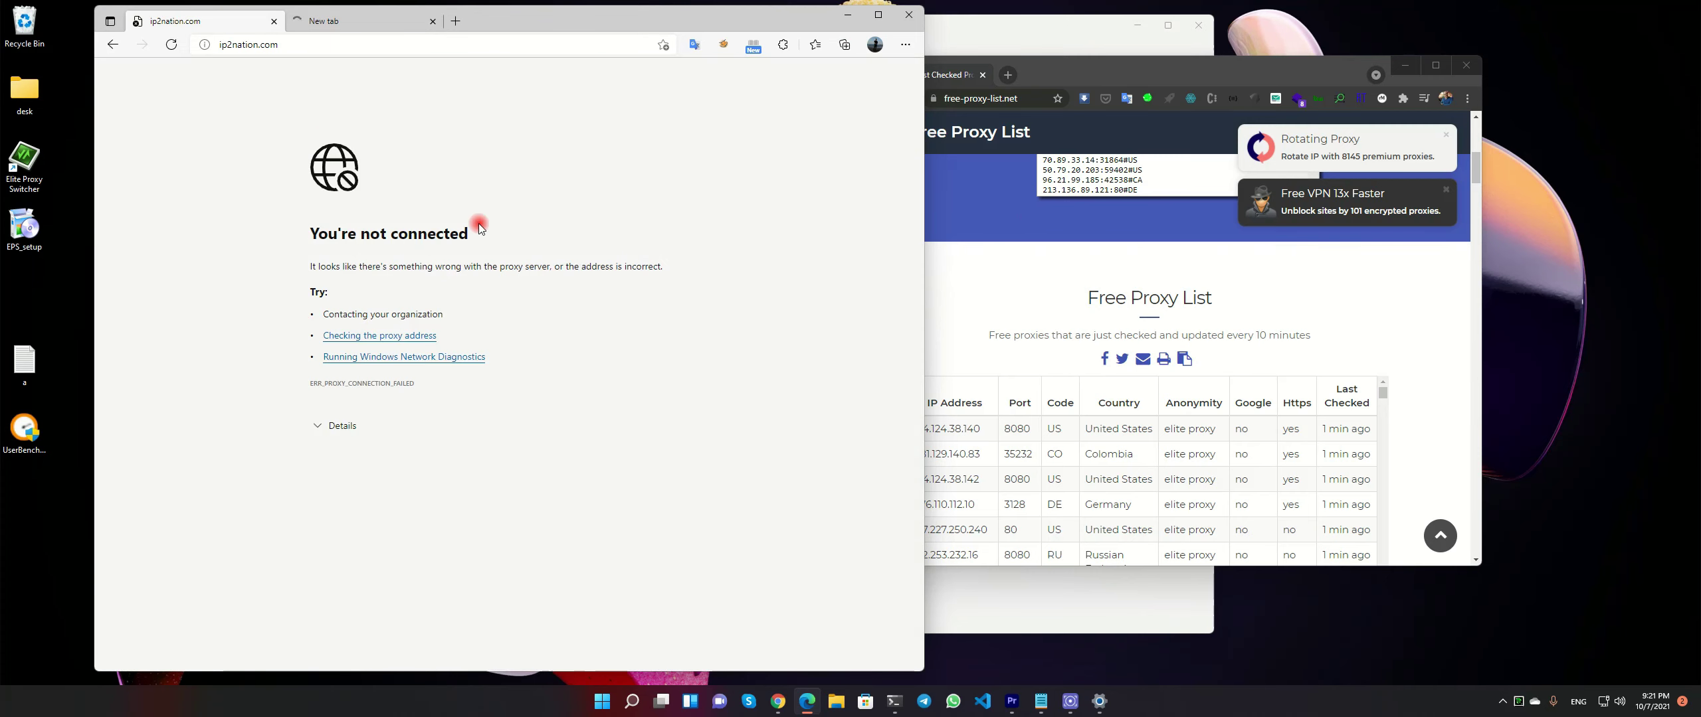
# - Select the proxy IP 64.124.38.142 in the free proxy list
pyautogui.click(1032, 316)
pyautogui.scroll(-1, 1089, 423)
pyautogui.scroll(-1, 1089, 422)
pyautogui.scroll(2, 1230, 461)
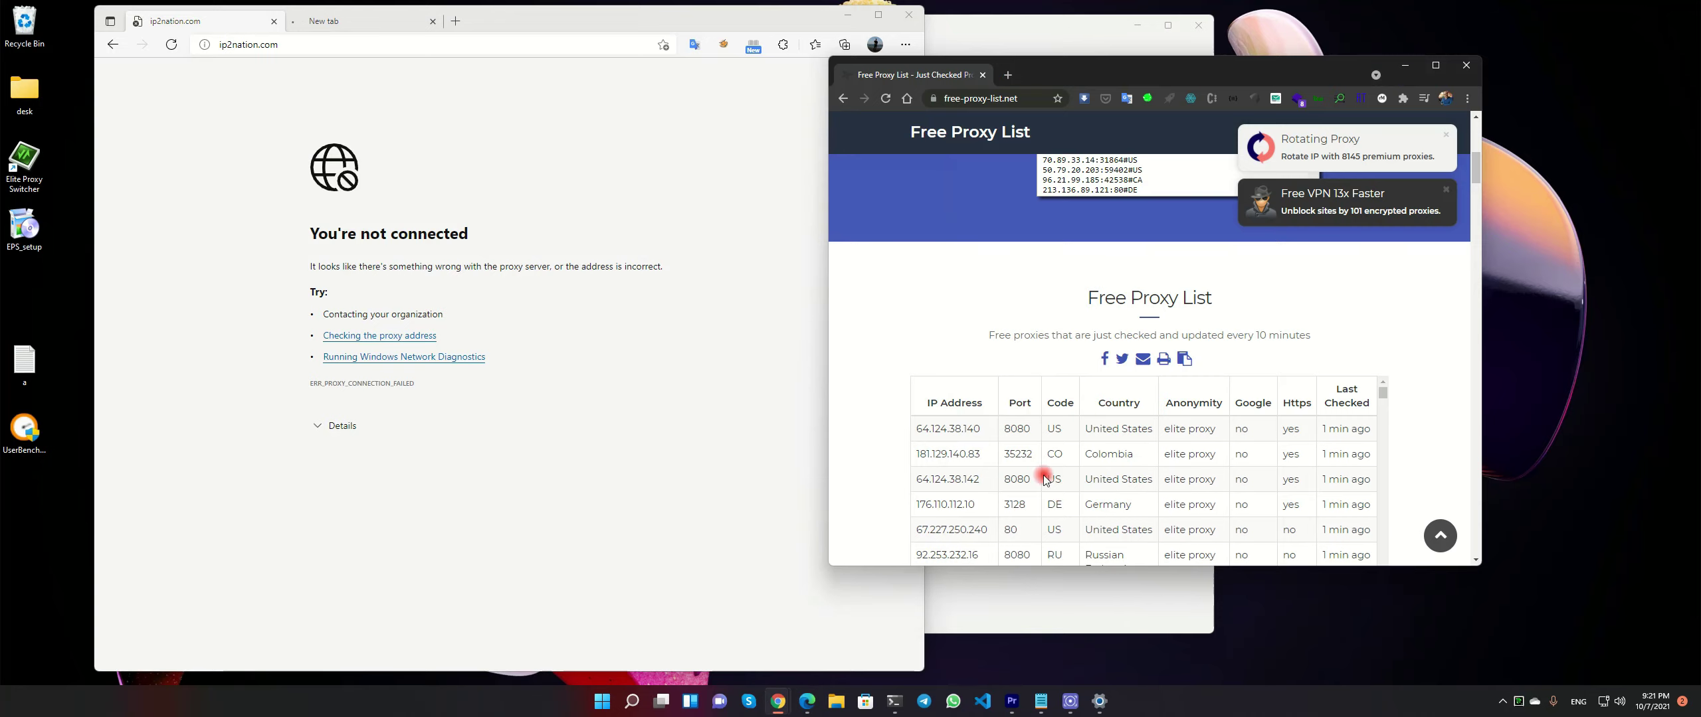
pyautogui.doubleClick(952, 479)
pyautogui.hotkey('ctrl', 'c')
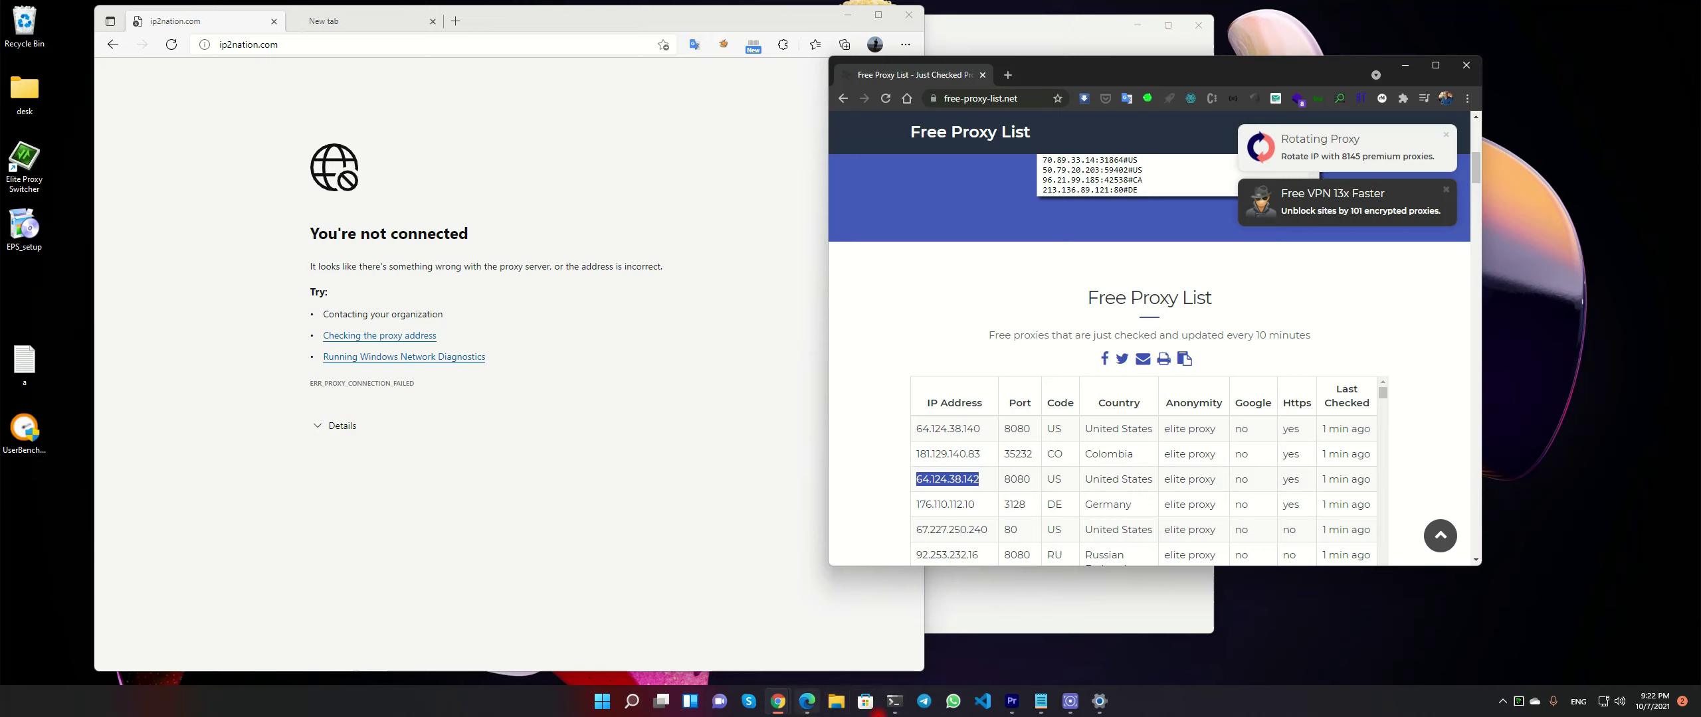
# - Paste 64.124.38.142 over the old proxy IP 181.129.140.83 in the proxy editor
pyautogui.click(1100, 701)
pyautogui.click(1156, 297)
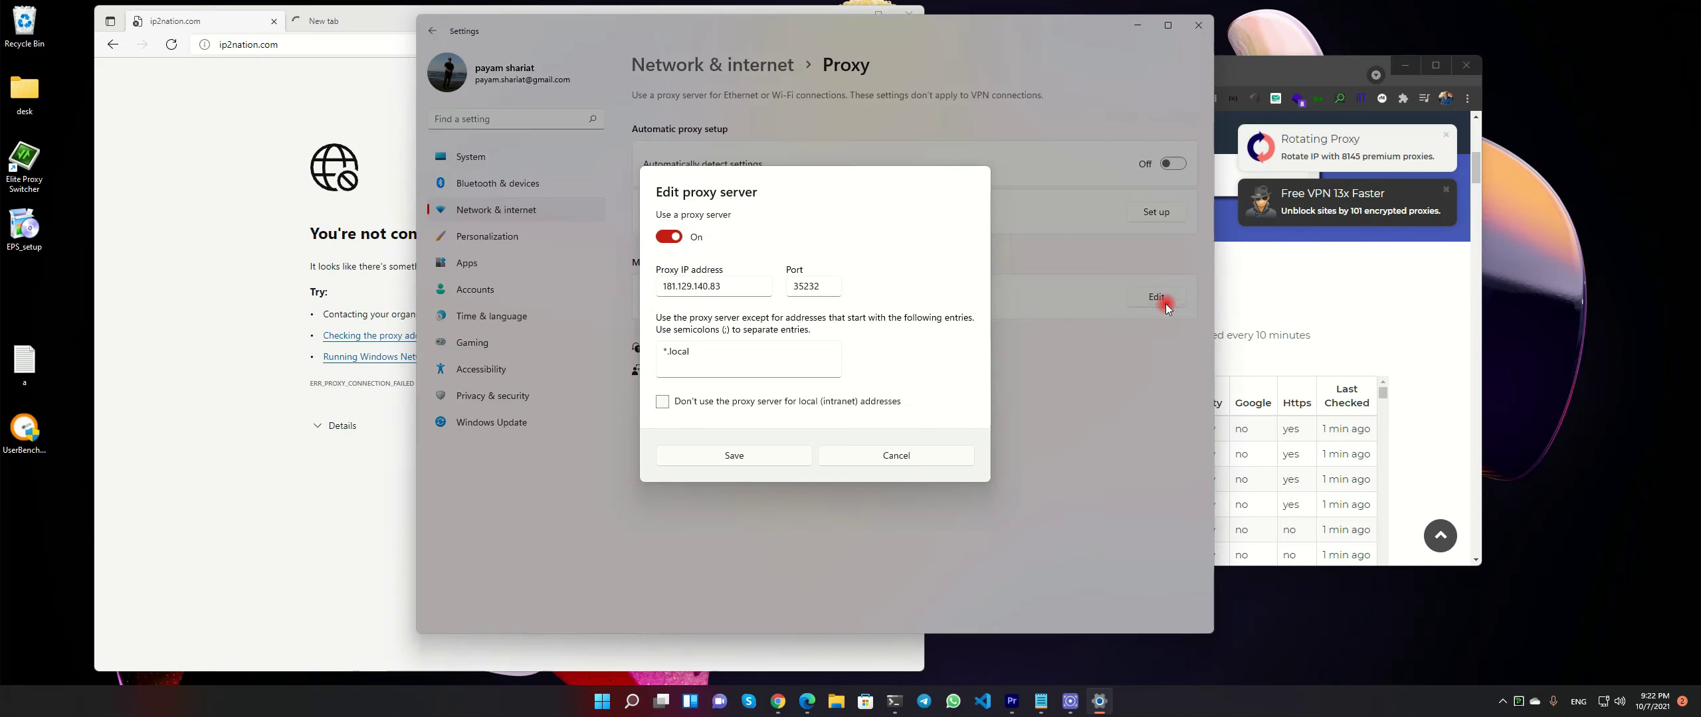
pyautogui.moveTo(748, 287); pyautogui.dragTo(419, 259)
pyautogui.hotkey('ctrl', 'v')
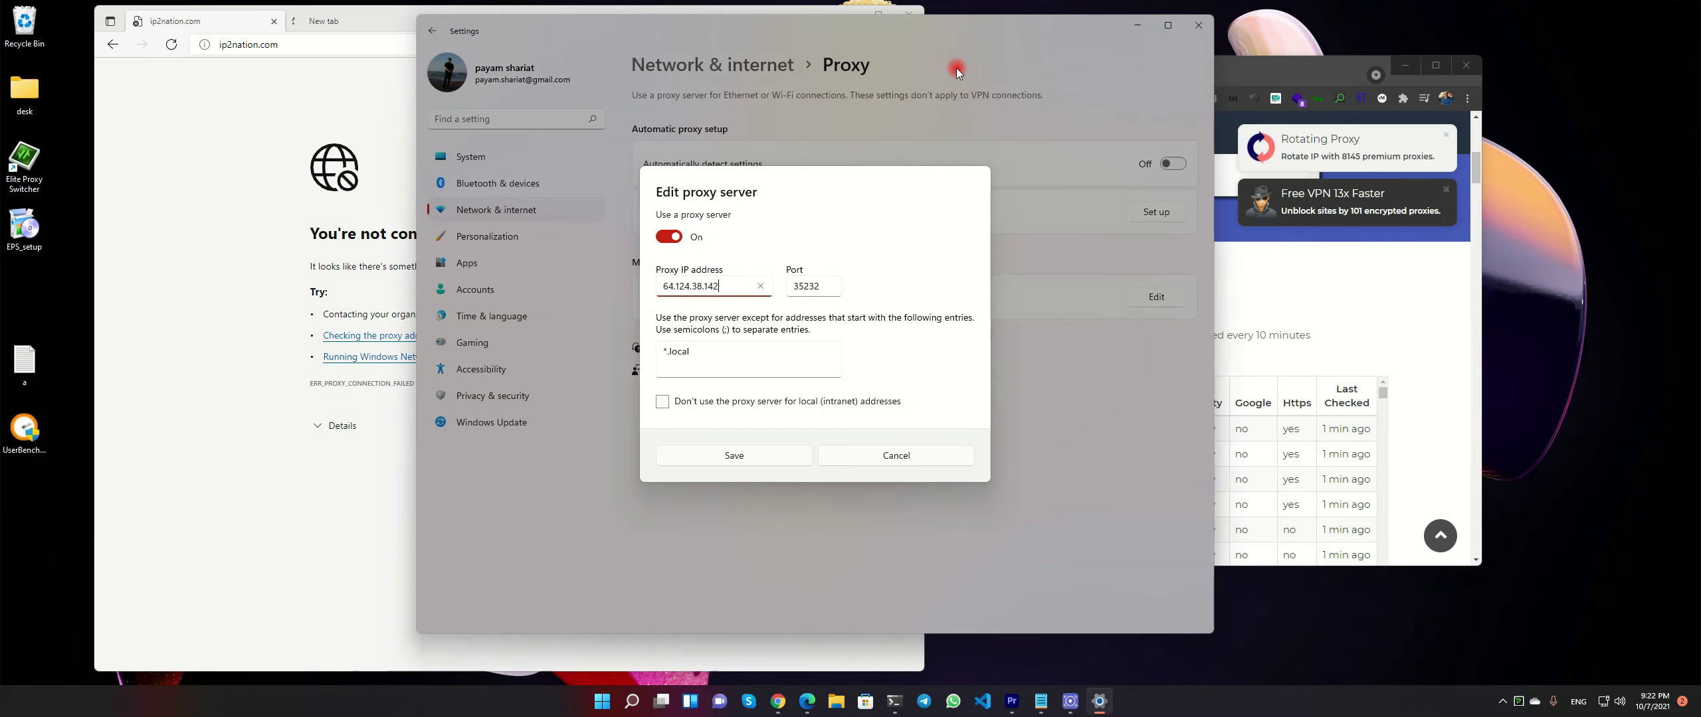
# - Replace port 35232 with 8080, save the proxy, and select Edge's ip2nation.com address
pyautogui.click(1335, 346)
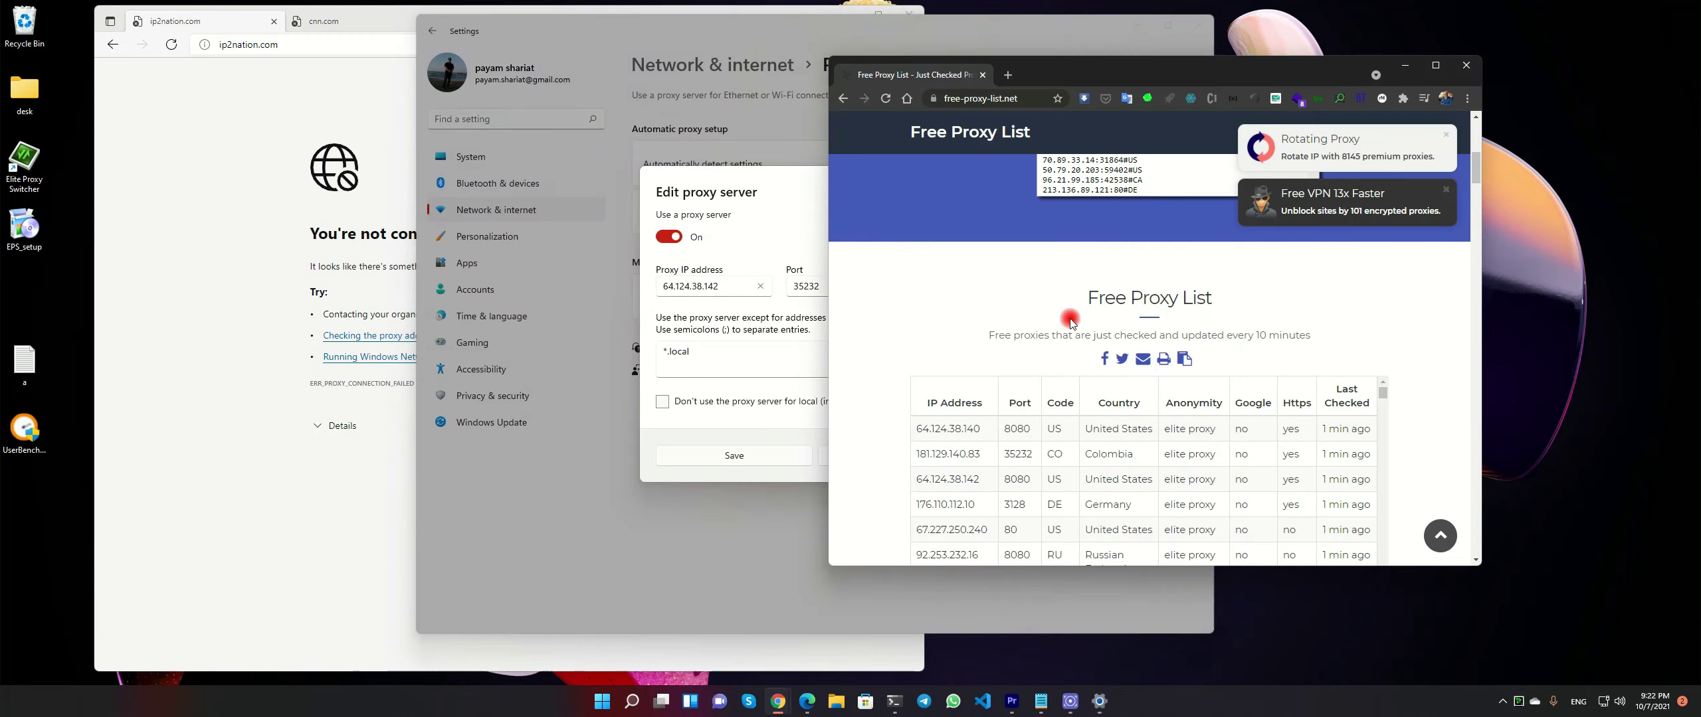
pyautogui.doubleClick(1021, 477)
pyautogui.hotkey('ctrl', 'c')
pyautogui.click(754, 336)
pyautogui.moveTo(824, 287); pyautogui.dragTo(653, 301)
pyautogui.hotkey('ctrl', 'v')
pyautogui.click(733, 455)
pyautogui.click(226, 107)
pyautogui.click(273, 45)
# - Reload ip2nation.com and cnn.com through the 64.124.38.142 proxy
pyautogui.press('Return')
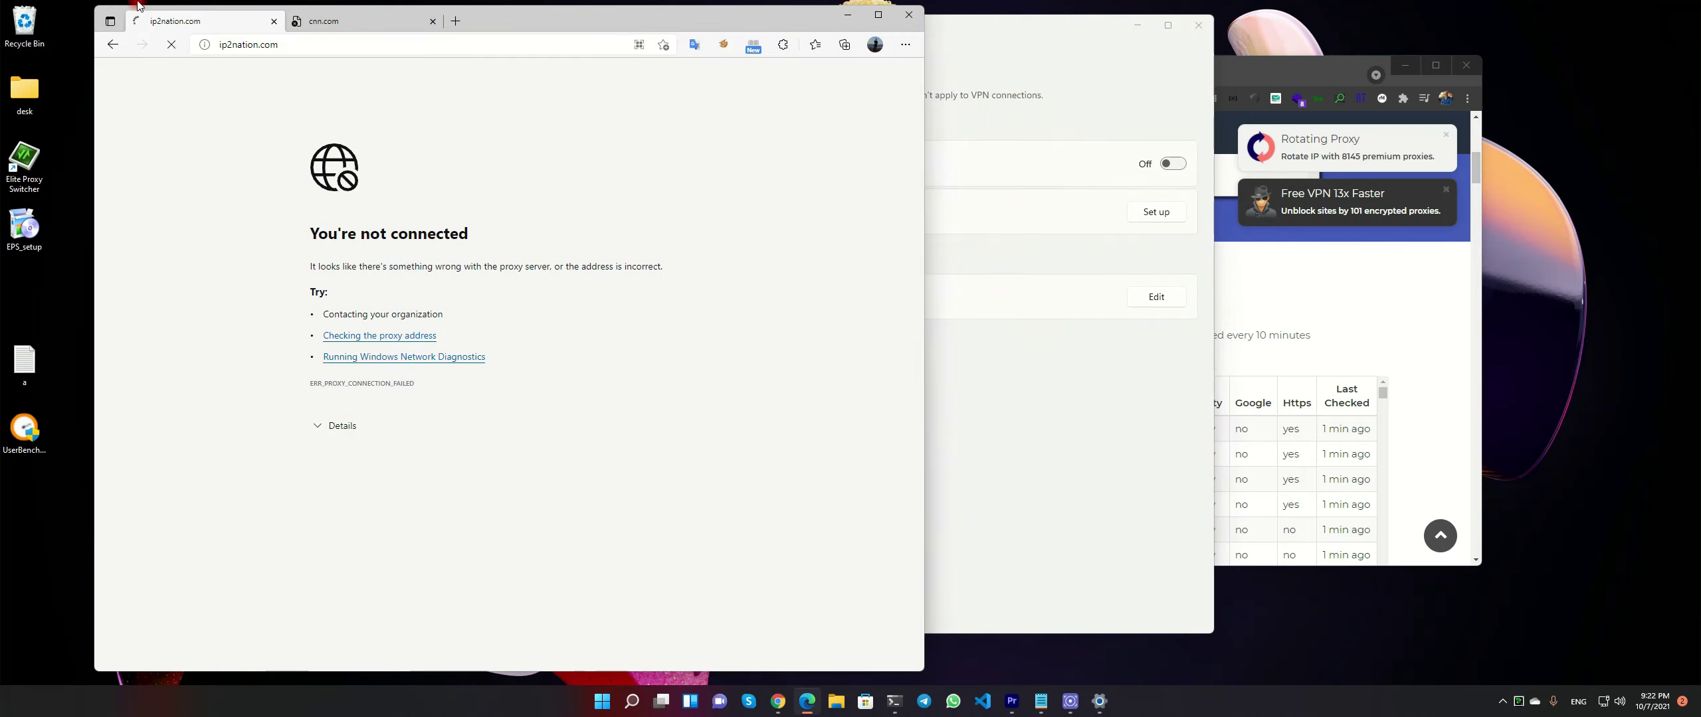
pyautogui.click(322, 25)
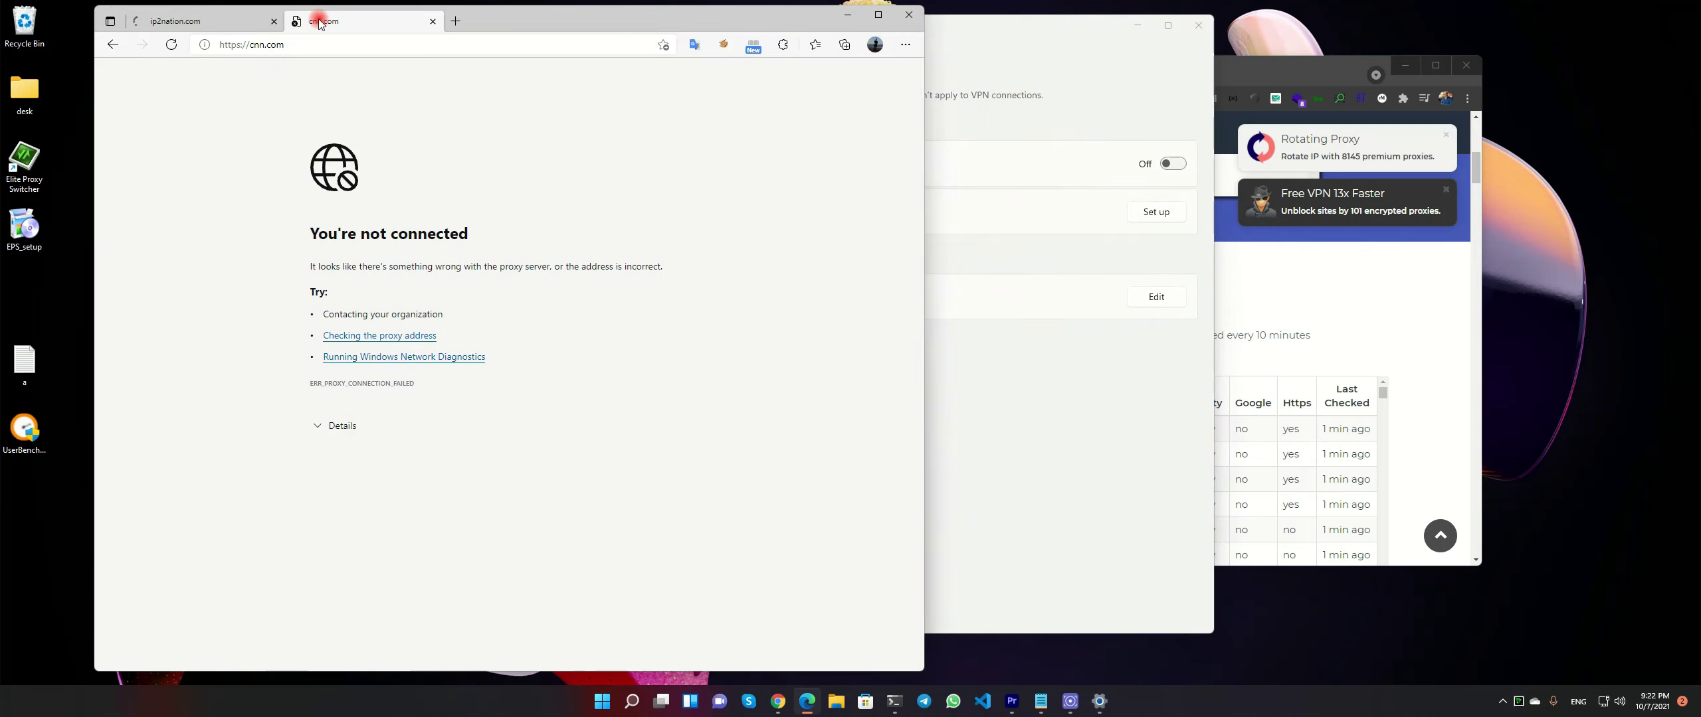
pyautogui.click(282, 46)
pyautogui.press('Return')
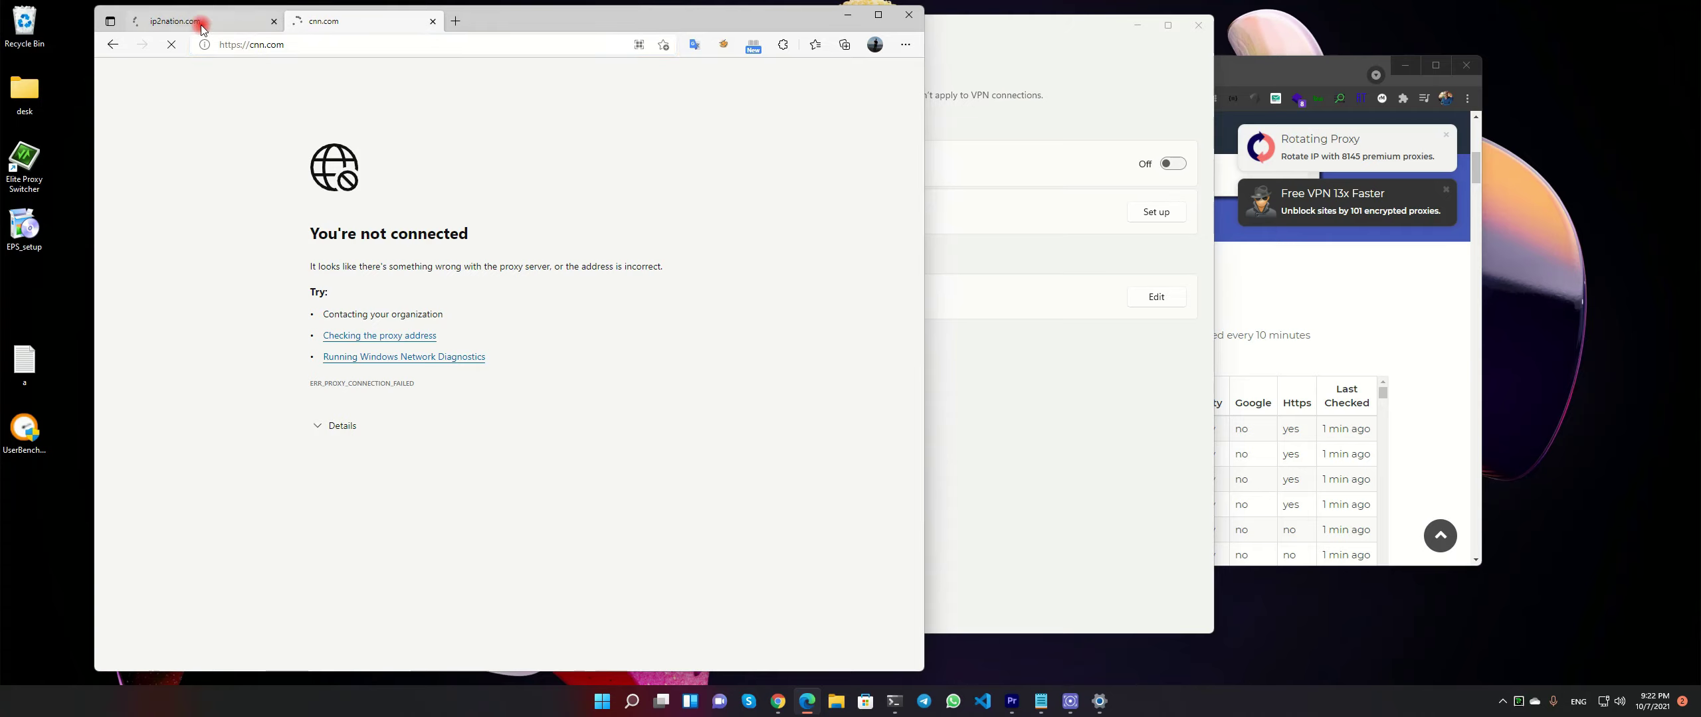
# - Compare both tabs' 'You're not connected' errors, then return to the Windows proxy settings
pyautogui.click(160, 20)
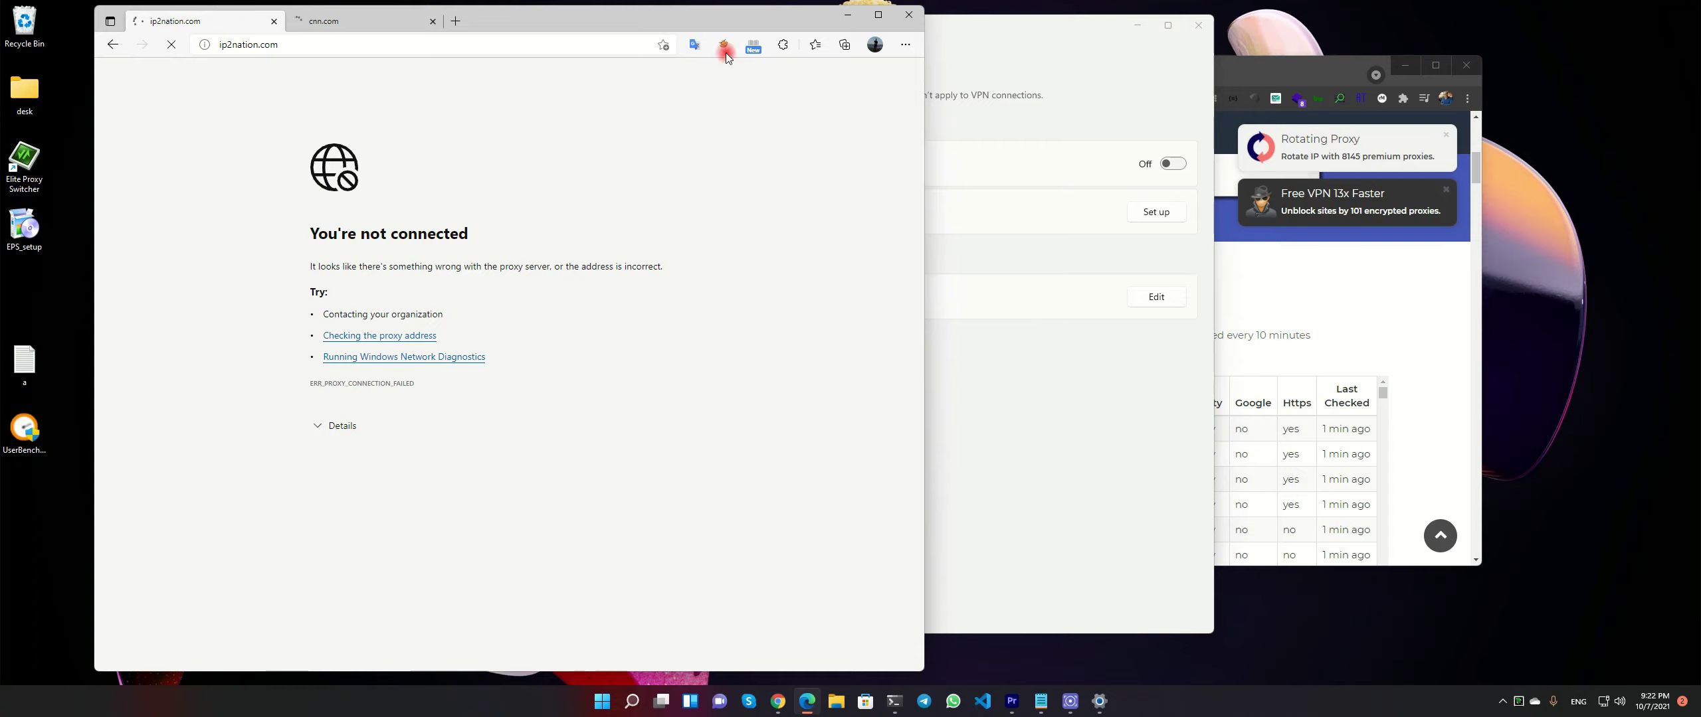
pyautogui.click(346, 21)
pyautogui.click(182, 20)
pyautogui.click(323, 20)
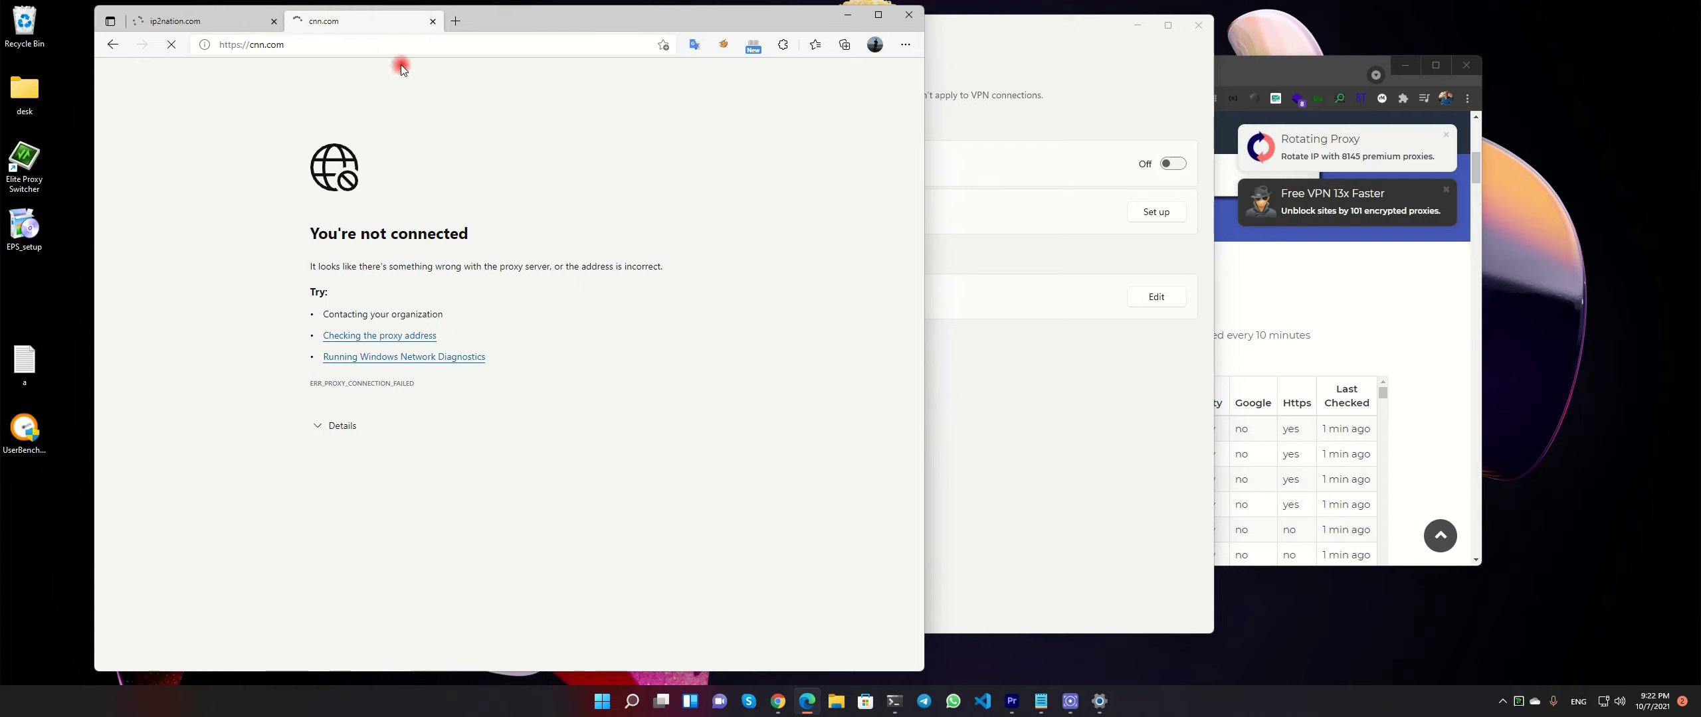
pyautogui.click(174, 21)
pyautogui.click(332, 25)
pyautogui.click(186, 22)
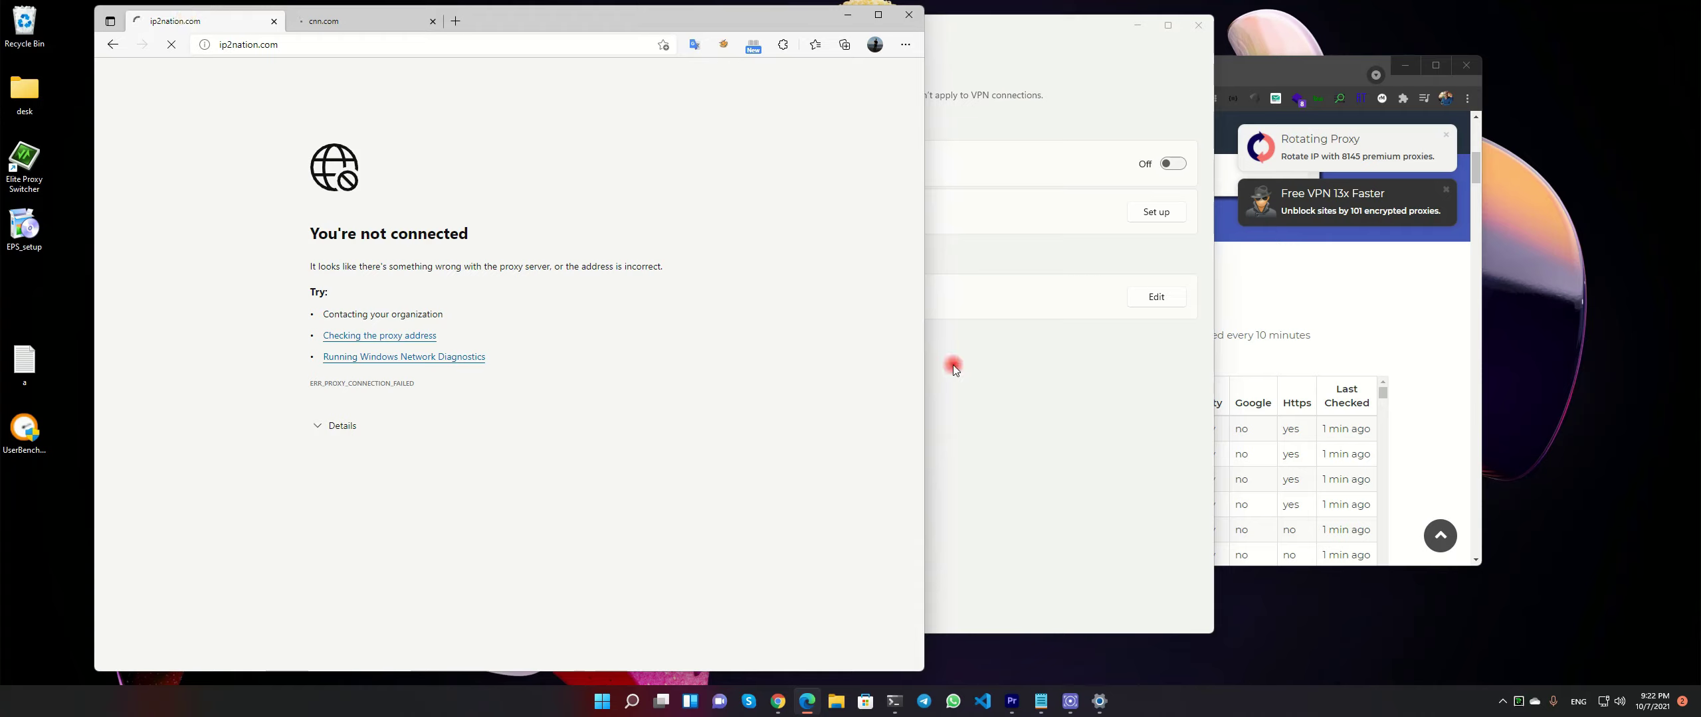
pyautogui.click(349, 22)
pyautogui.click(191, 30)
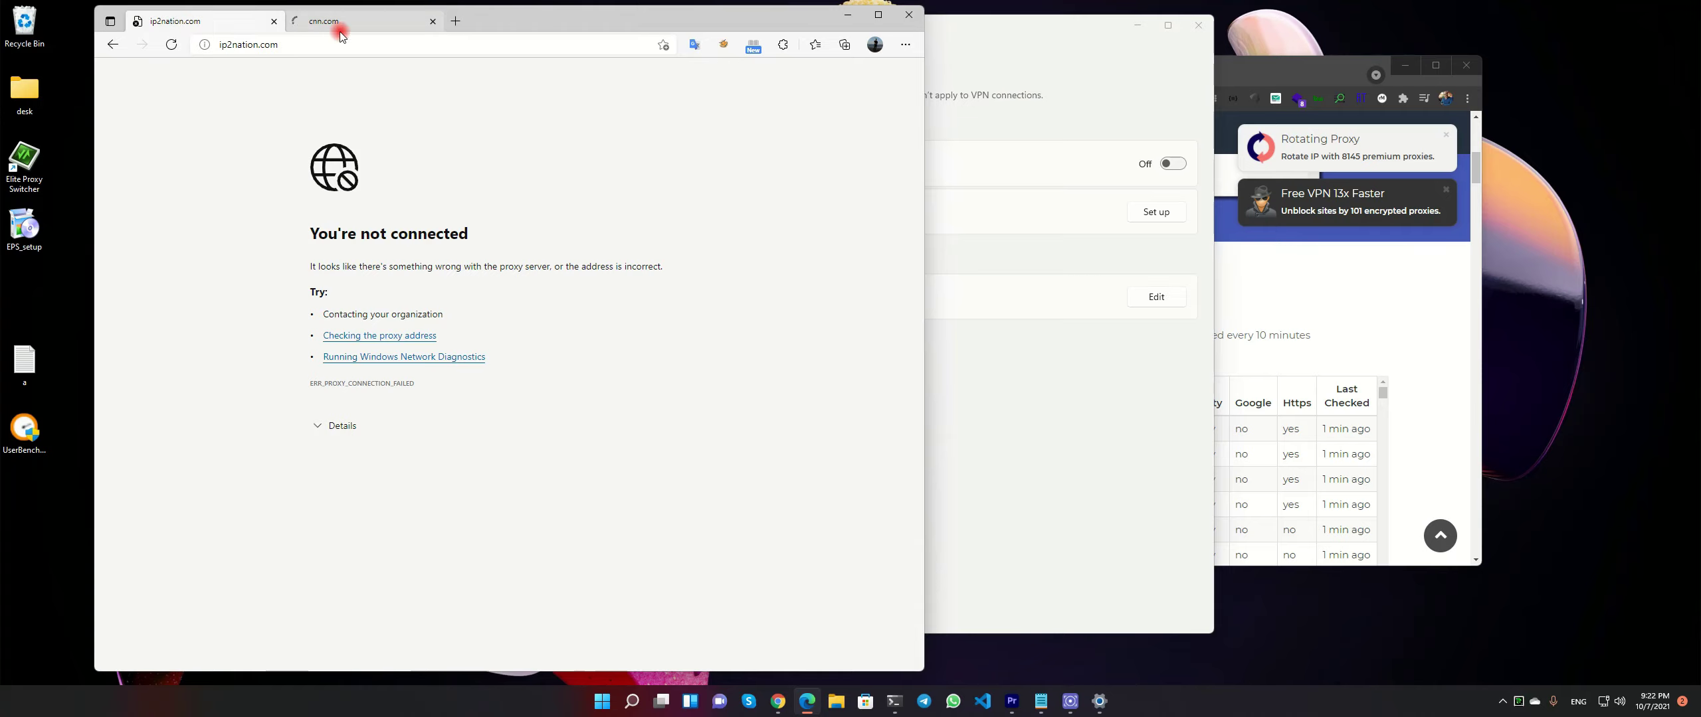
pyautogui.click(1076, 463)
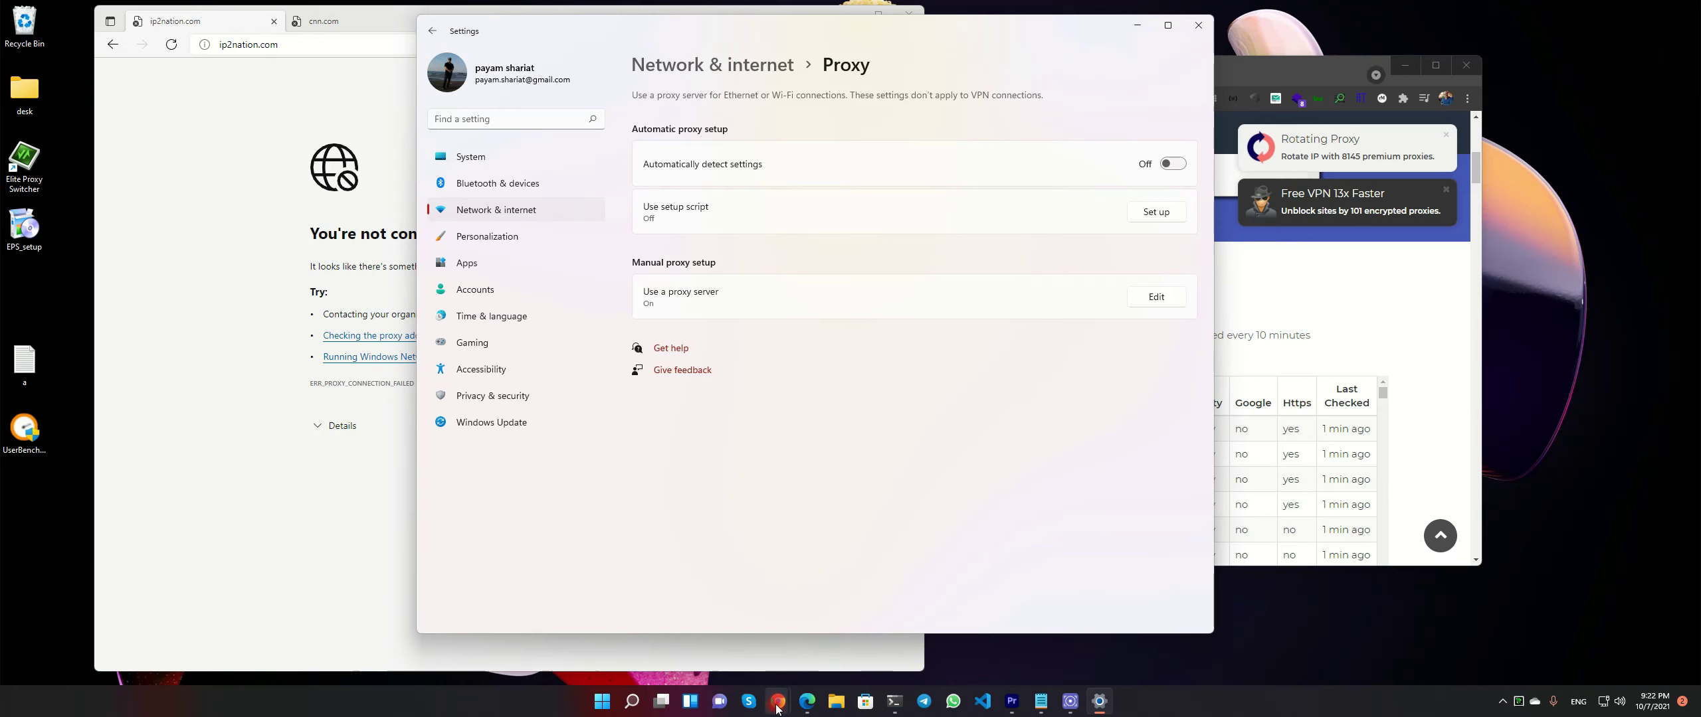
# - Maximize the Free Proxy List window and scroll down the page
pyautogui.moveTo(779, 699)
pyautogui.click(745, 649)
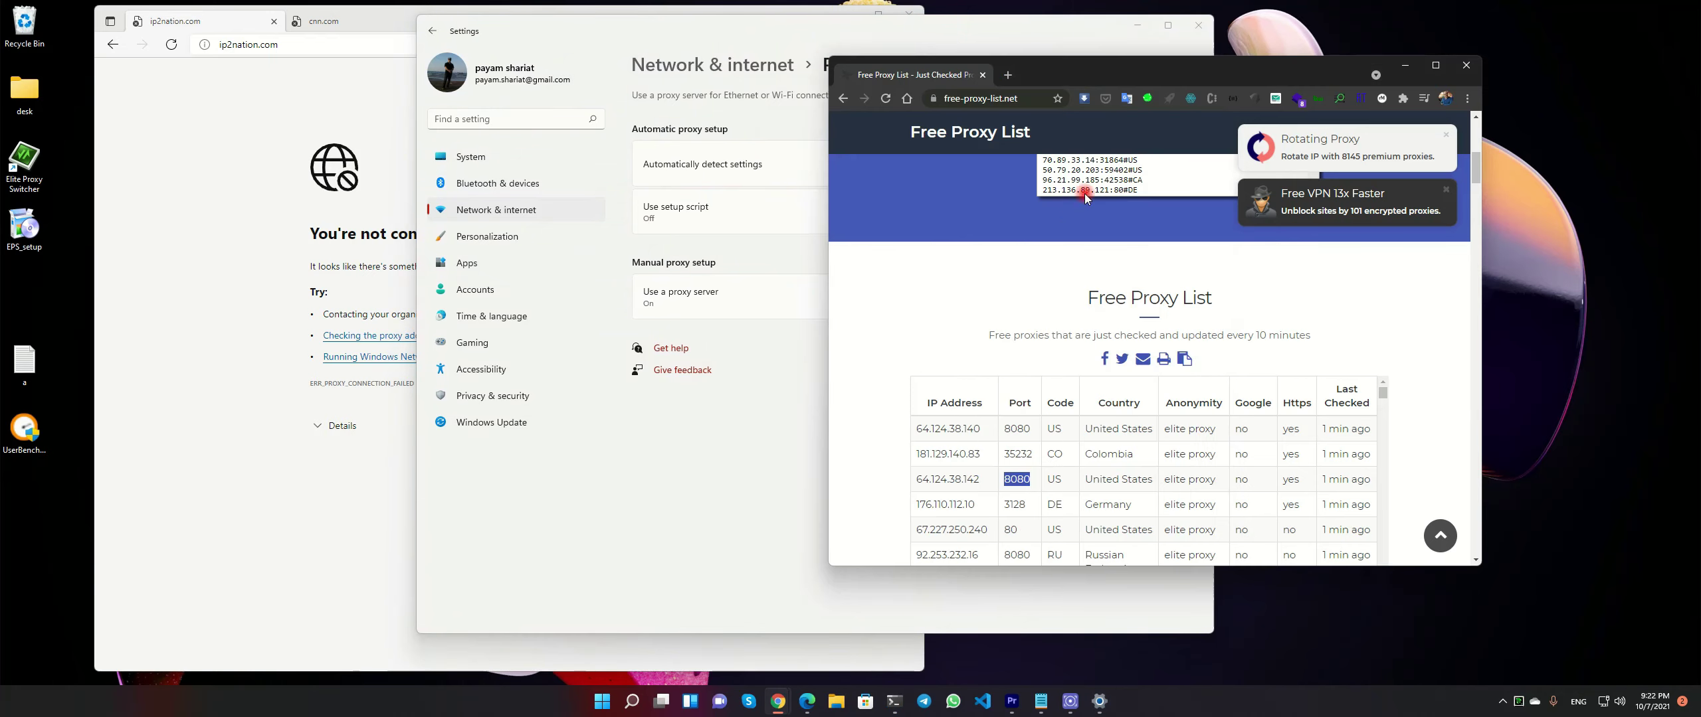
pyautogui.doubleClick(1153, 65)
pyautogui.scroll(-5, 824, 425)
pyautogui.scroll(-10, 1462, 419)
pyautogui.scroll(-2, 1461, 418)
pyautogui.scroll(-2, 667, 414)
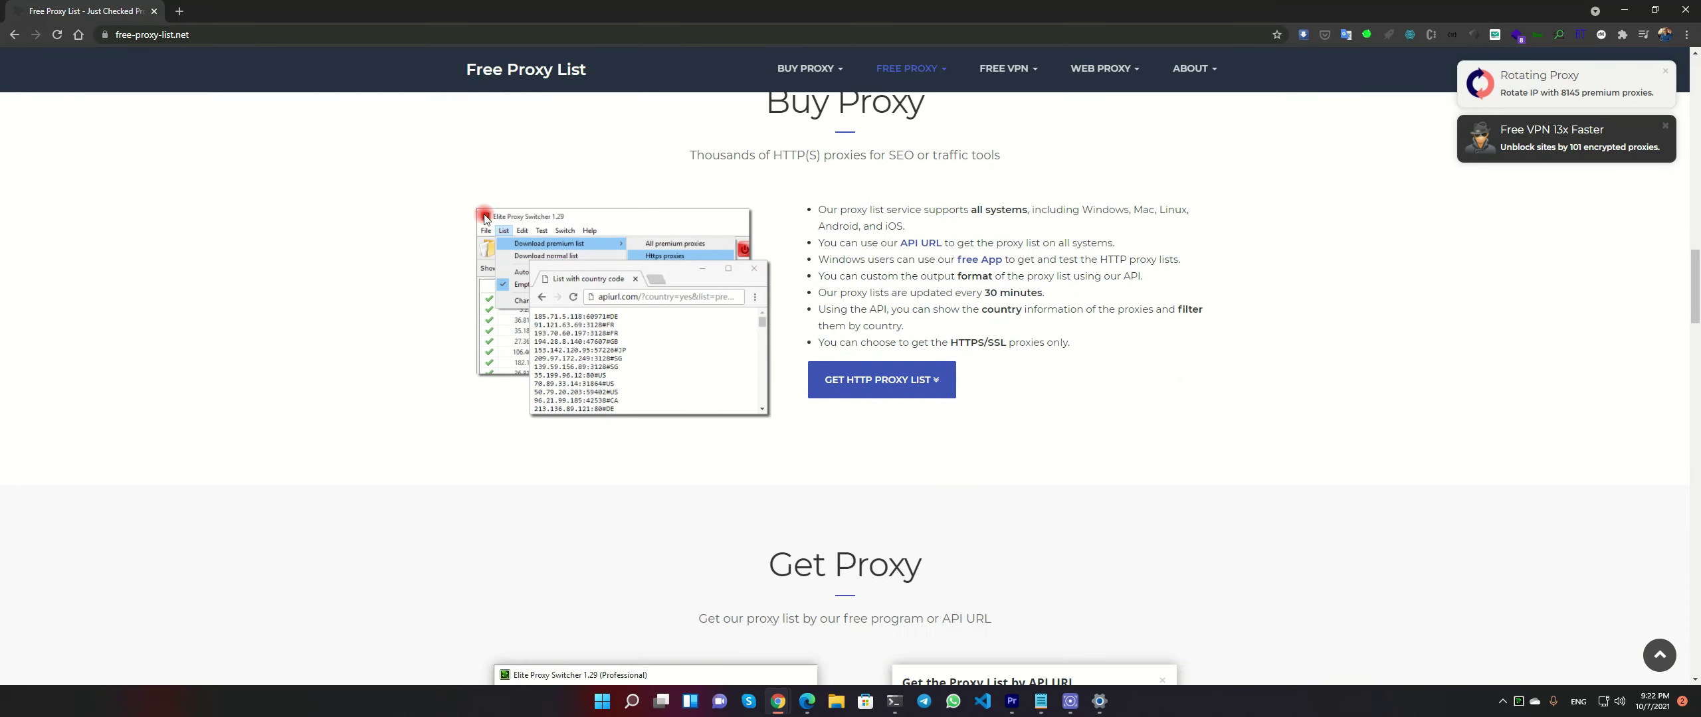
pyautogui.scroll(-5, 750, 429)
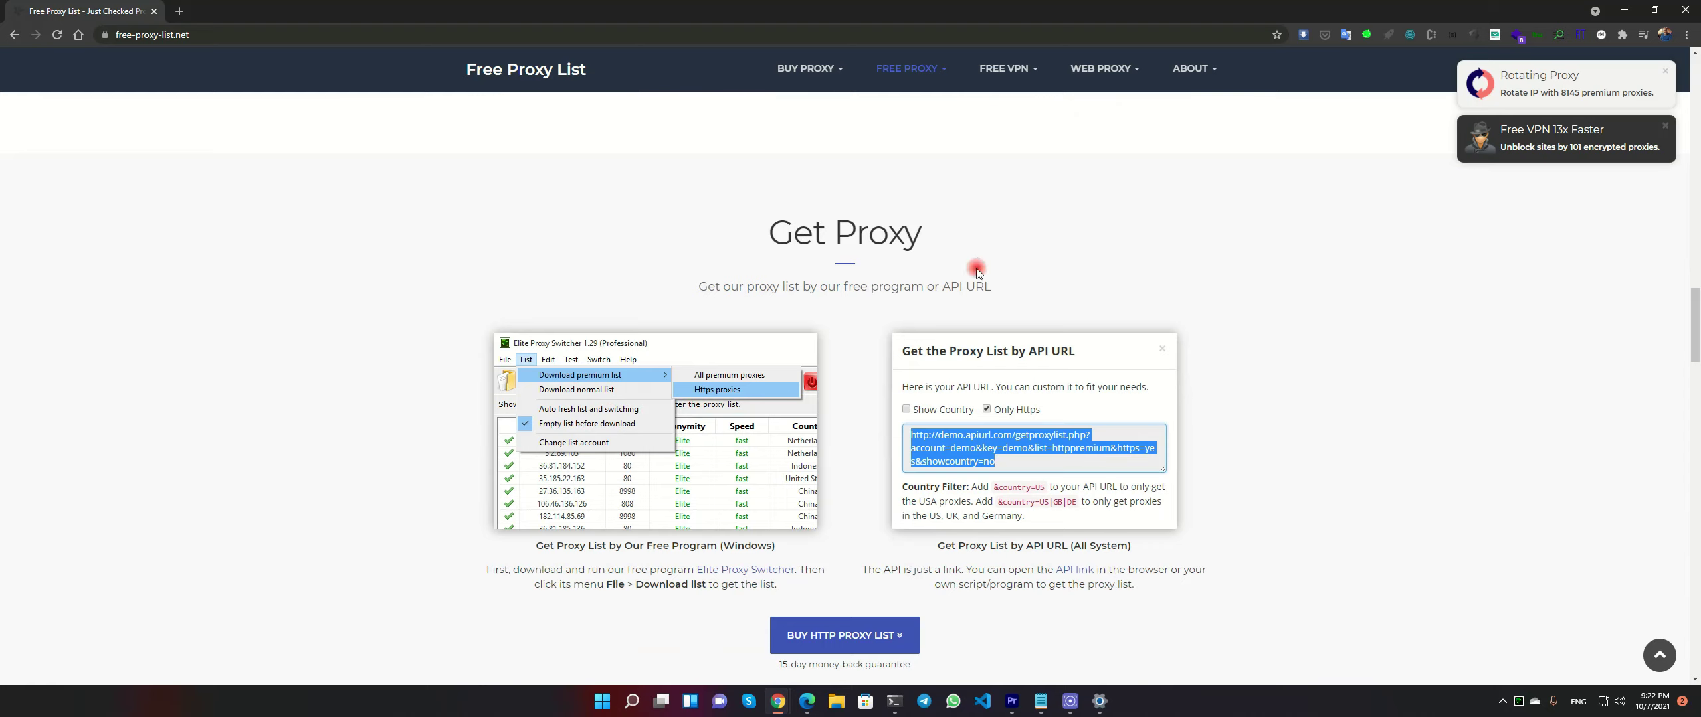
pyautogui.scroll(-2, 447, 551)
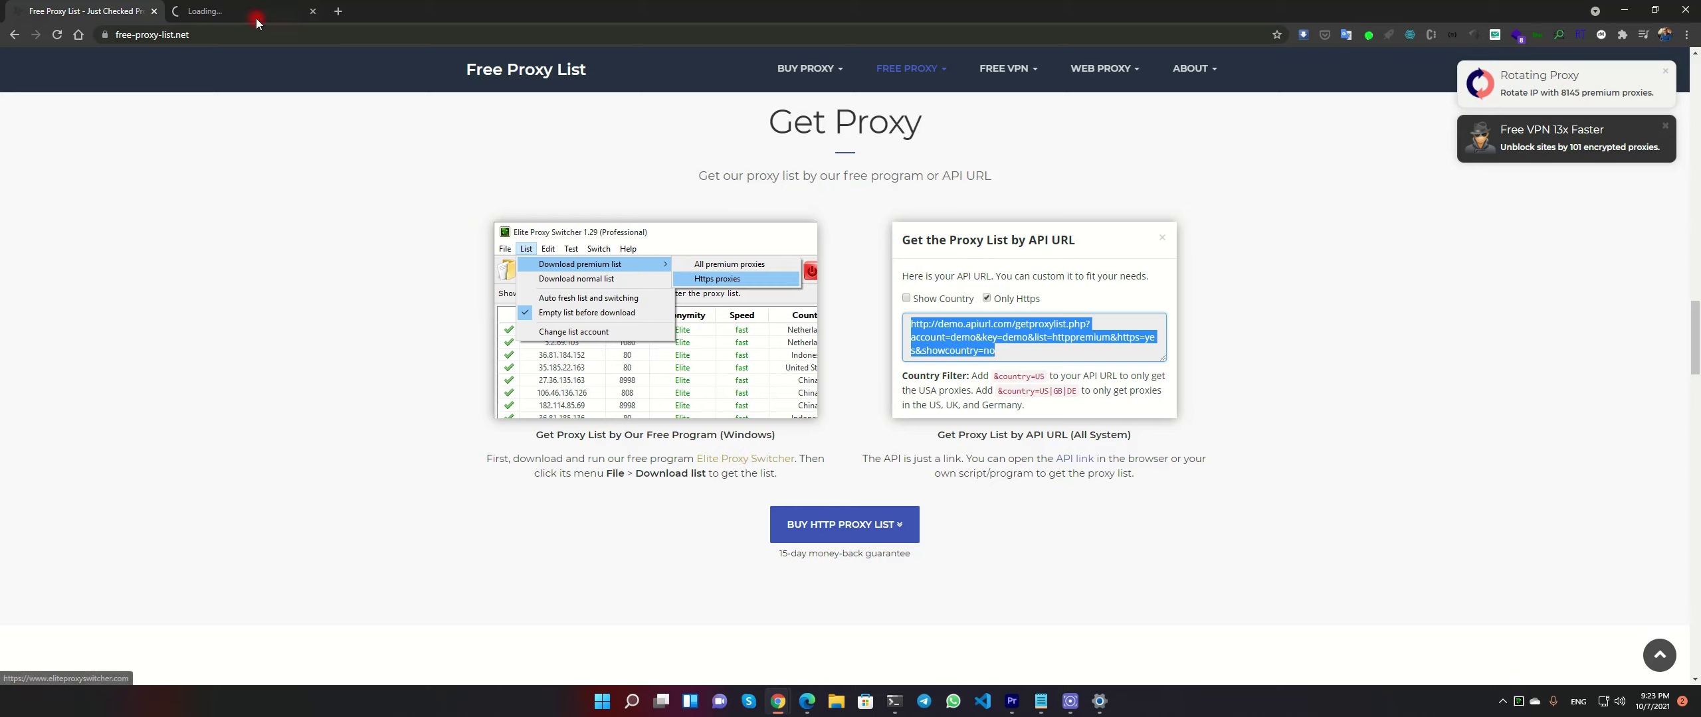
# - View the Elite Proxy Switcher tab, then minimize and restore the browser
pyautogui.click(216, 11)
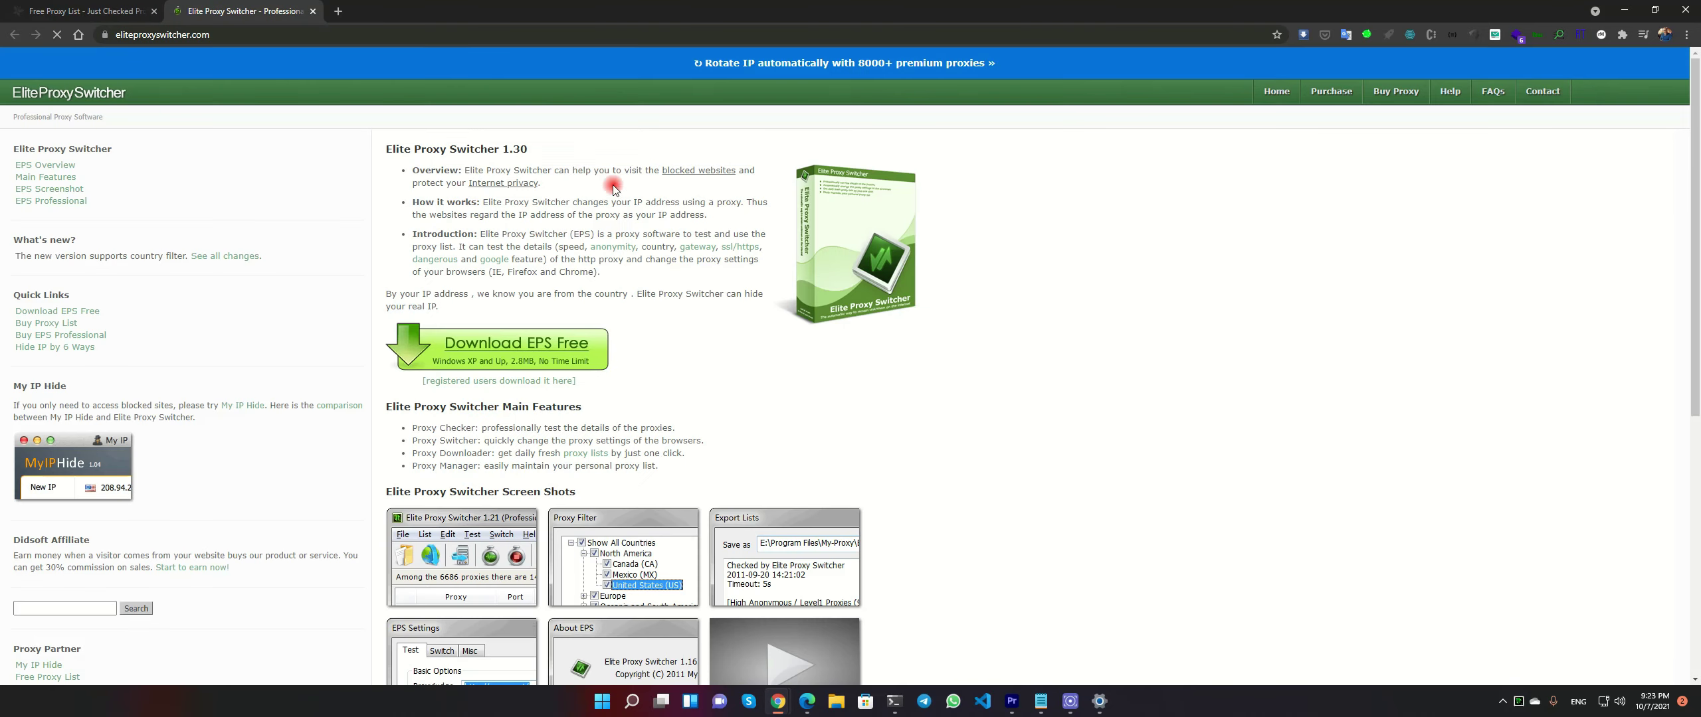
pyautogui.scroll(-2, 425, 422)
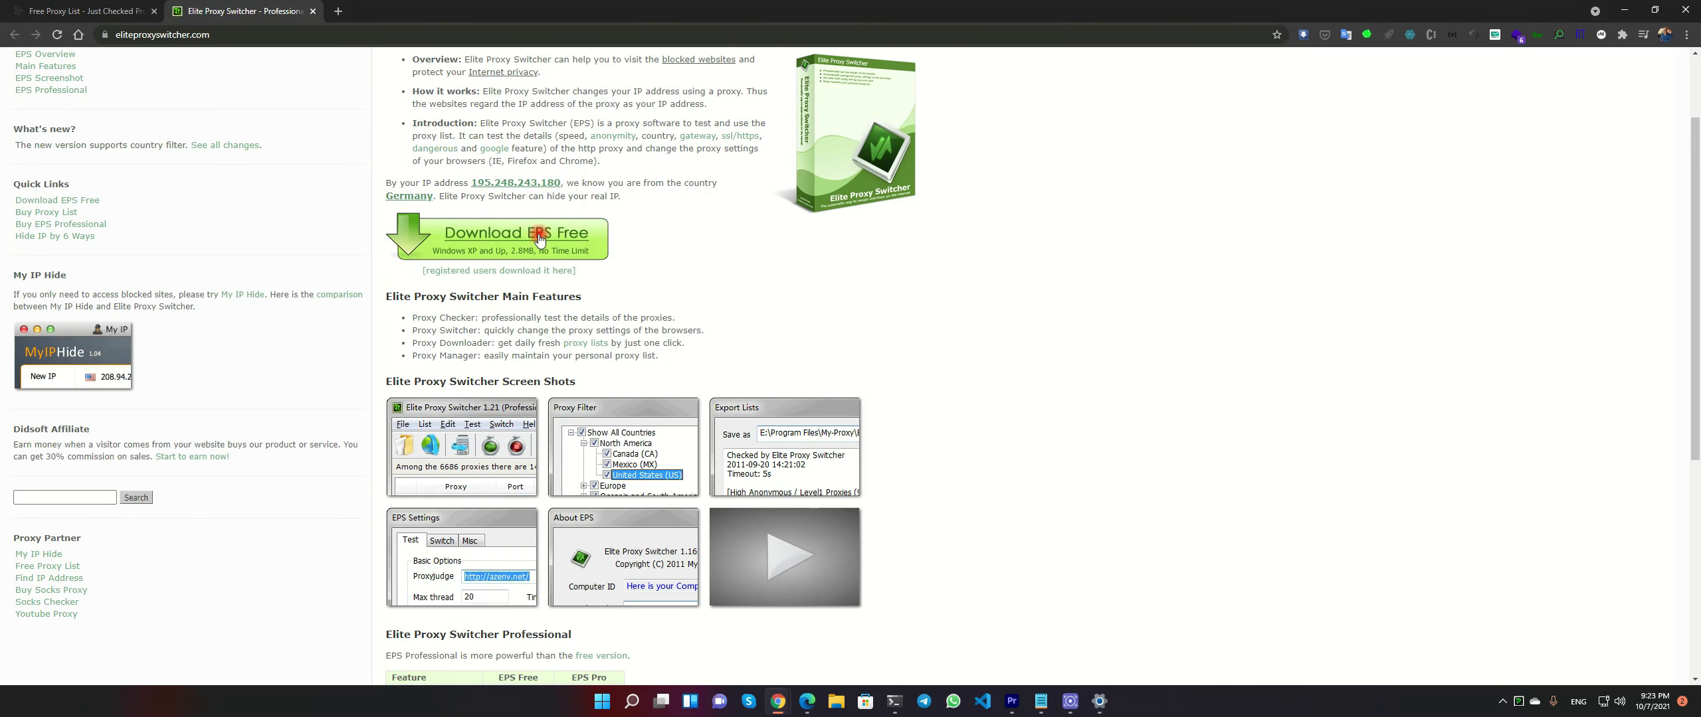
pyautogui.click(1623, 13)
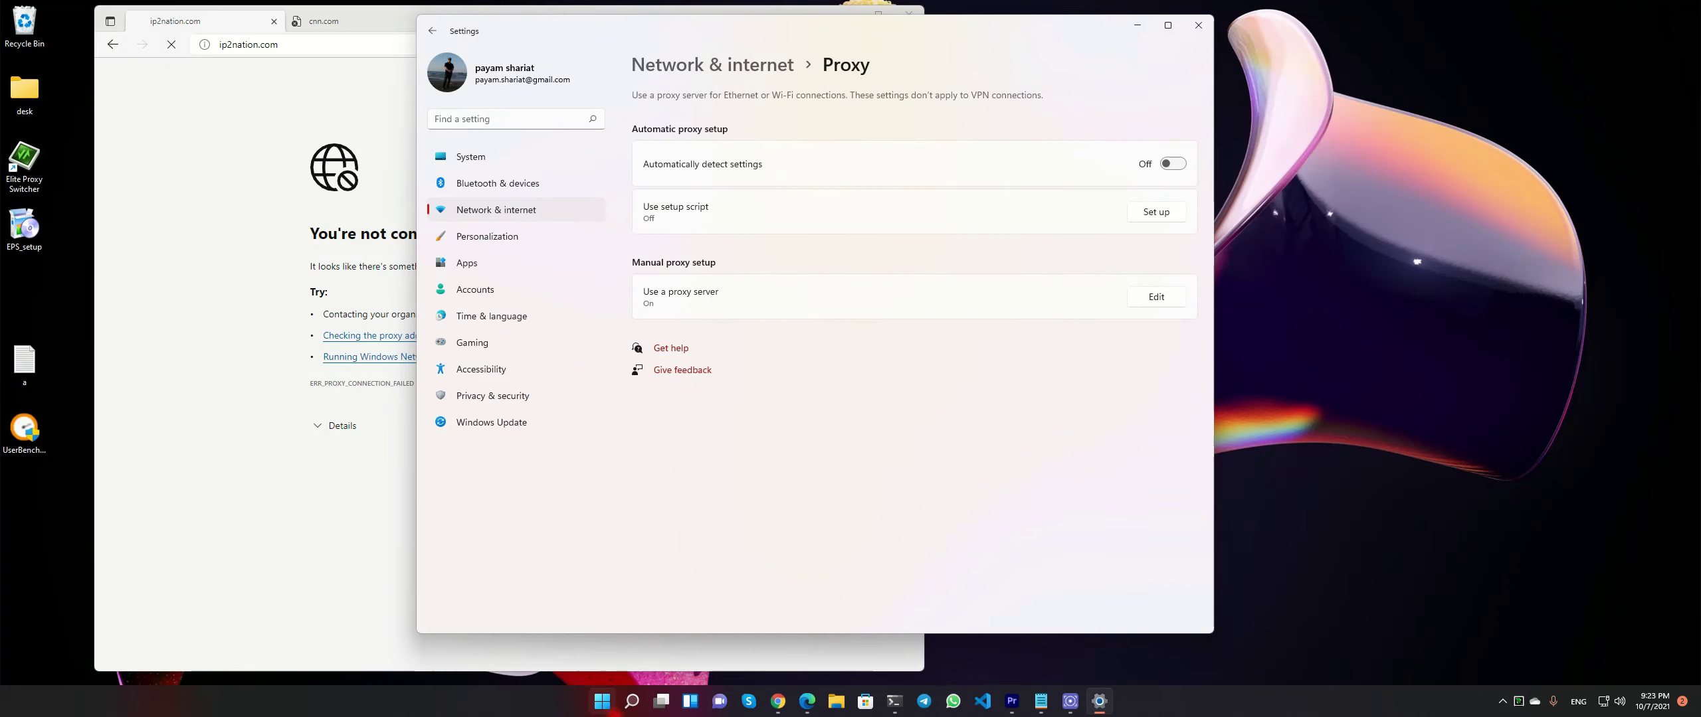
pyautogui.moveTo(781, 703)
pyautogui.click(717, 648)
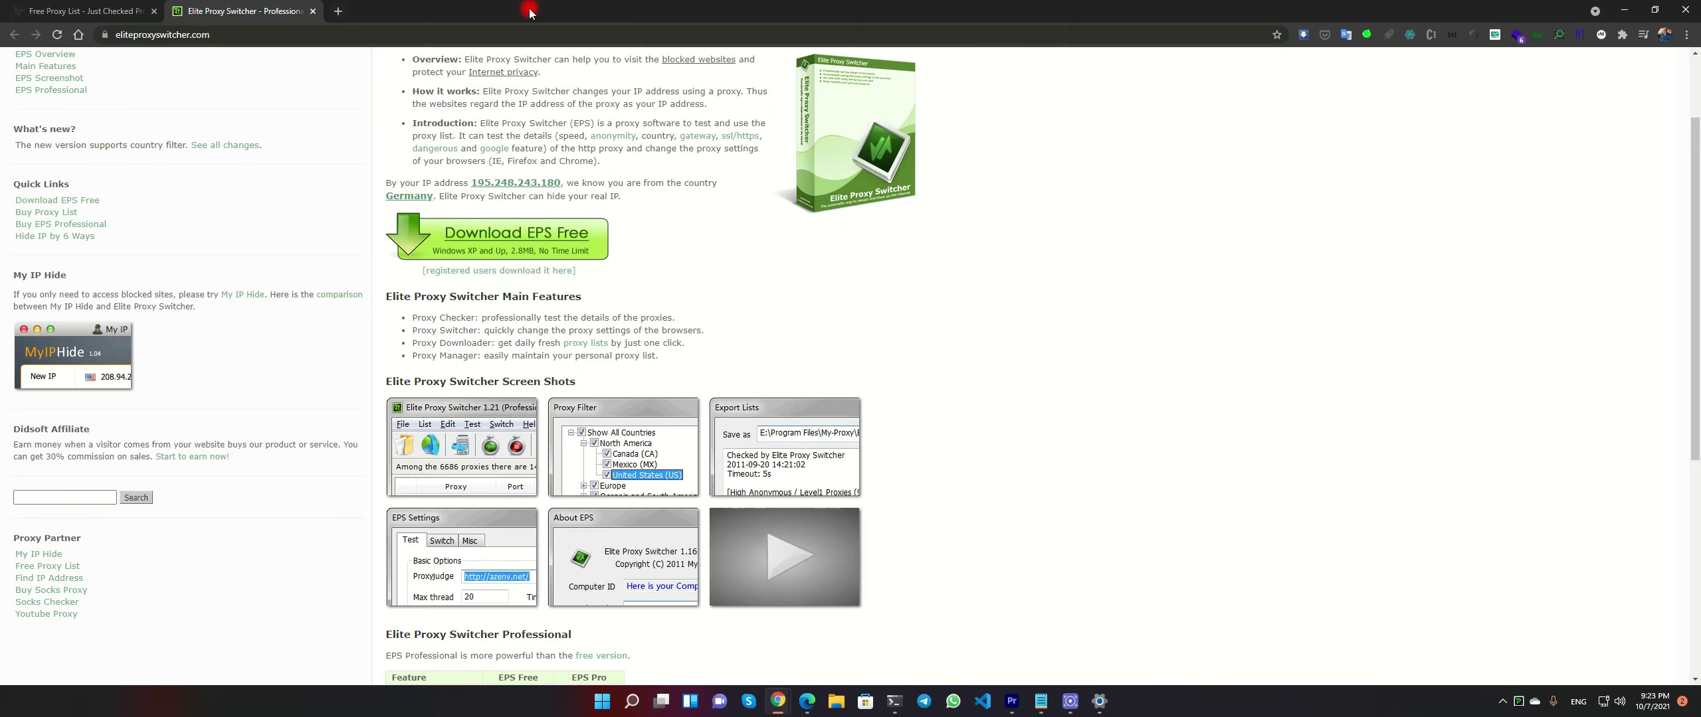
# - Open free-proxy-list.net's Raw Proxy List, select all its text, close it, and minimize the browser
pyautogui.click(101, 19)
pyautogui.scroll(15, 983, 399)
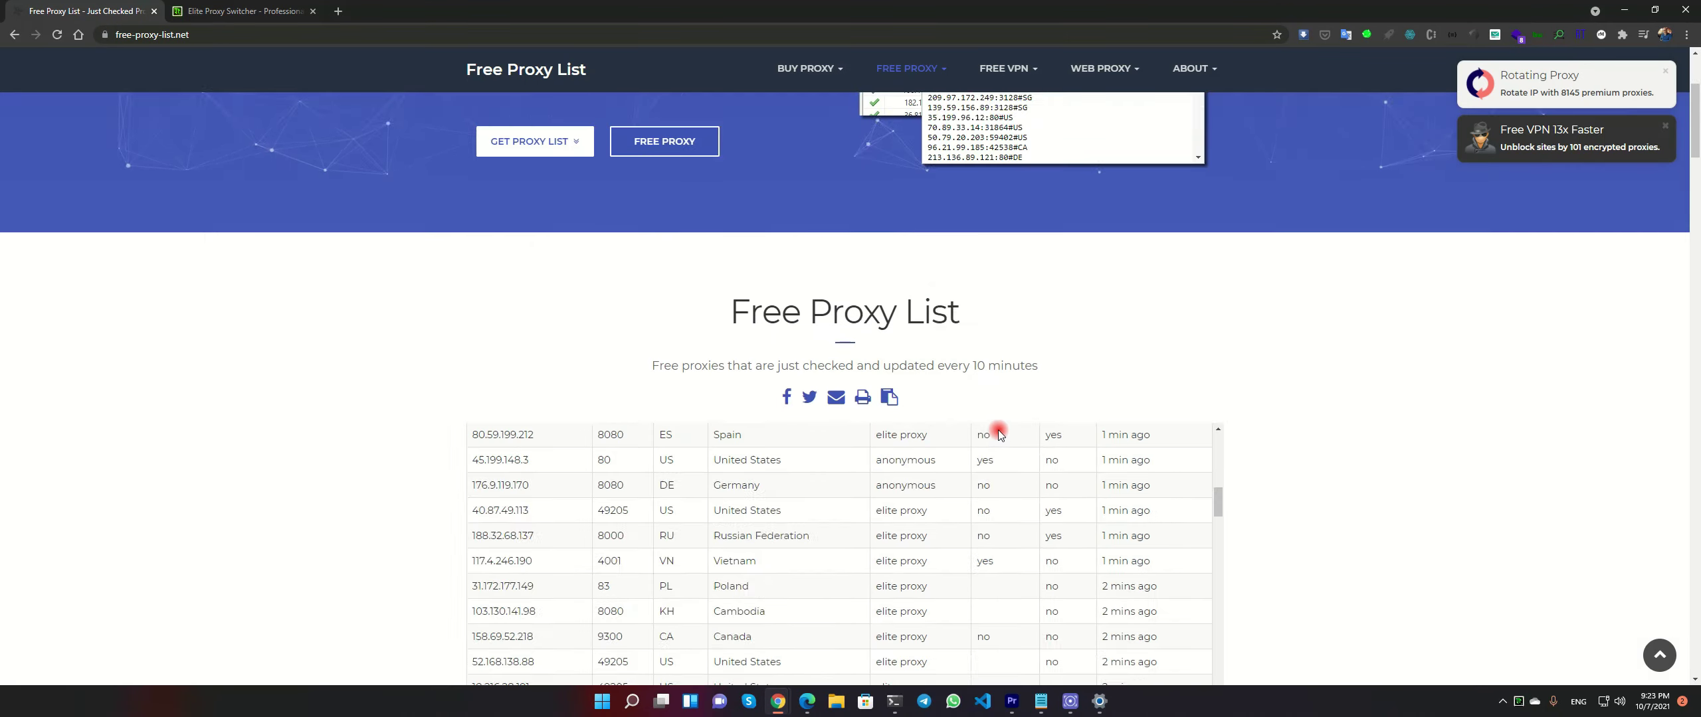
pyautogui.scroll(-5, 998, 433)
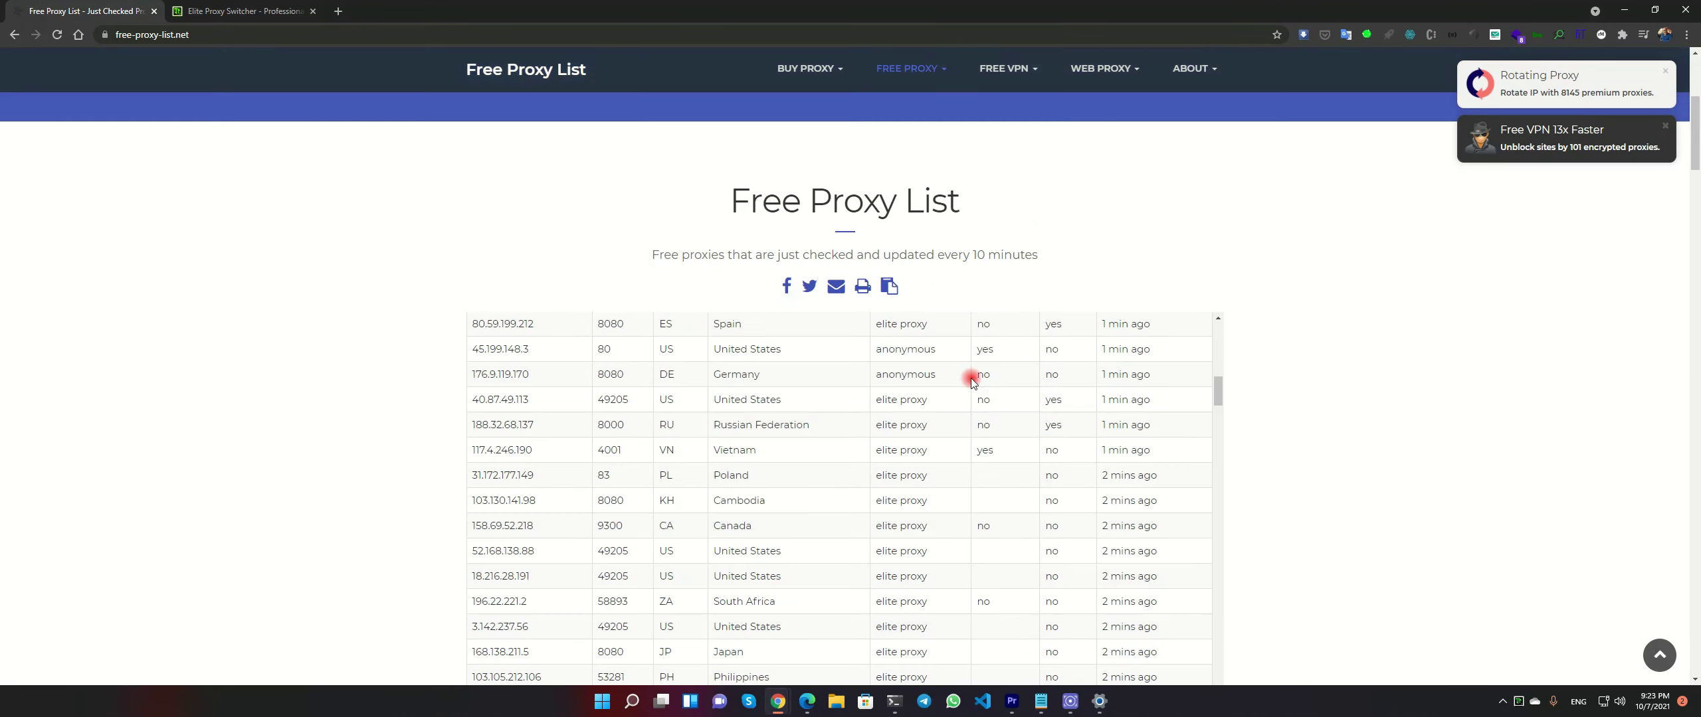
pyautogui.click(893, 289)
pyautogui.click(759, 258)
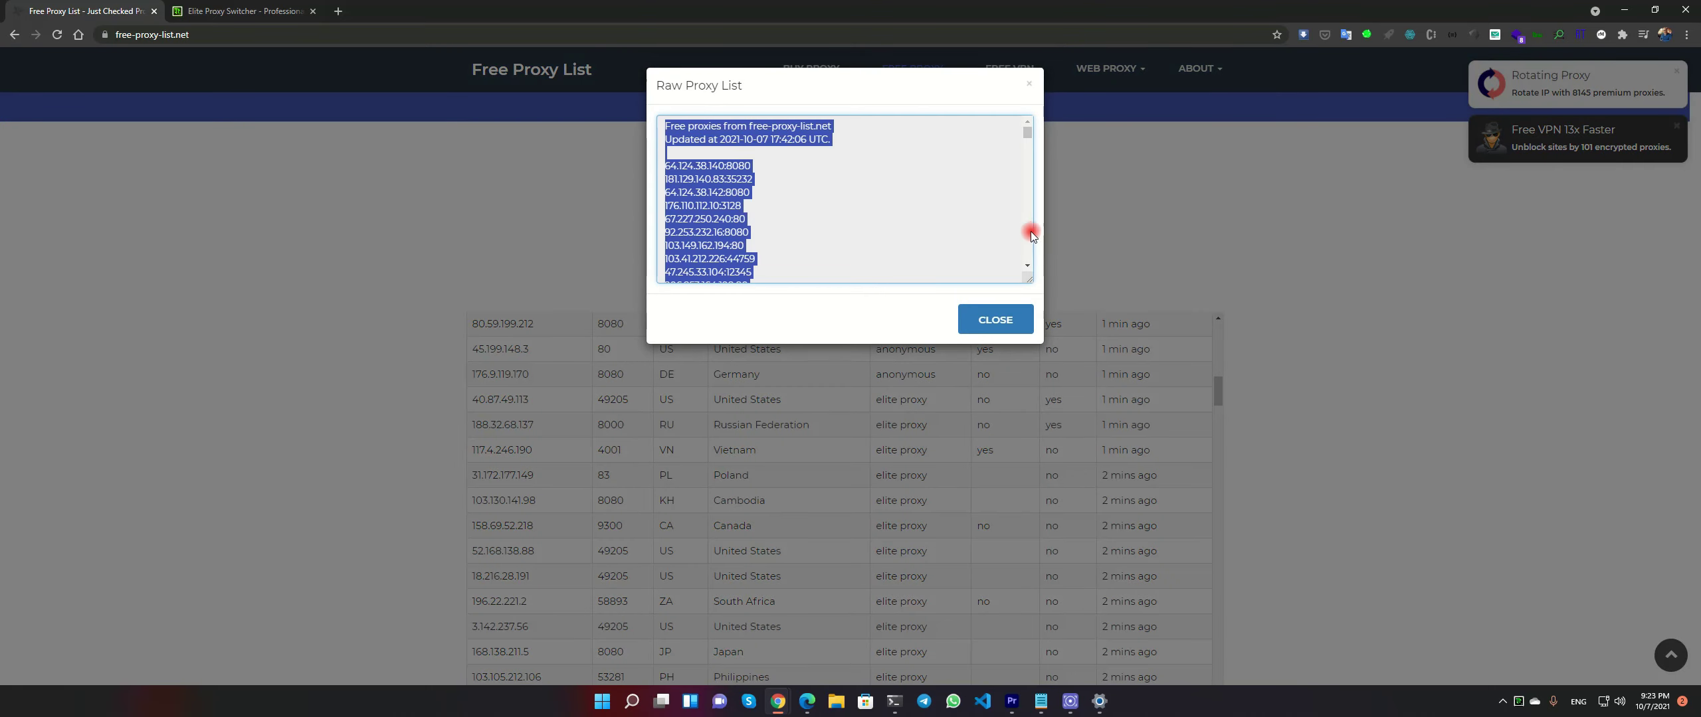
pyautogui.click(1016, 320)
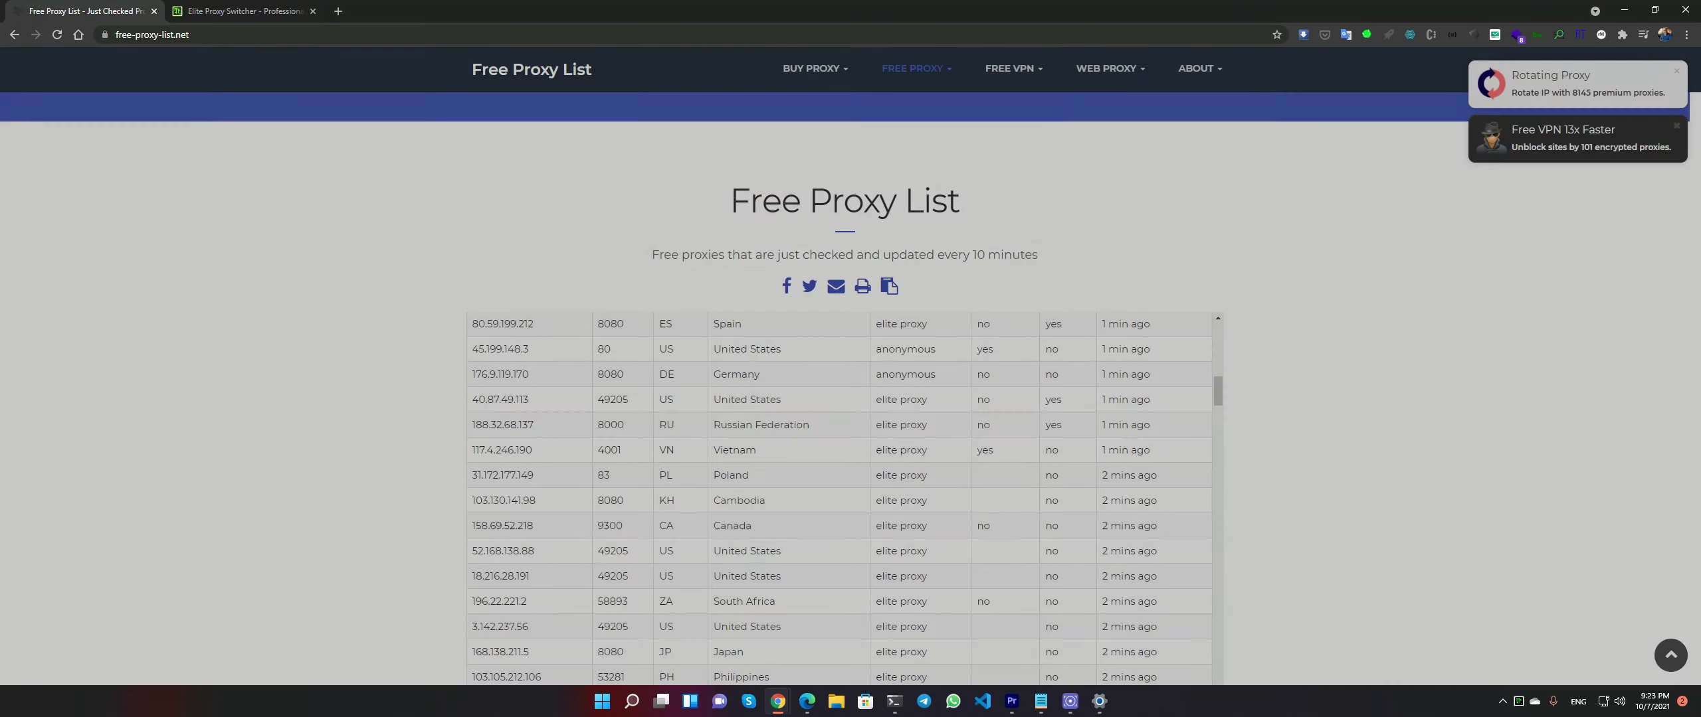
pyautogui.click(1623, 10)
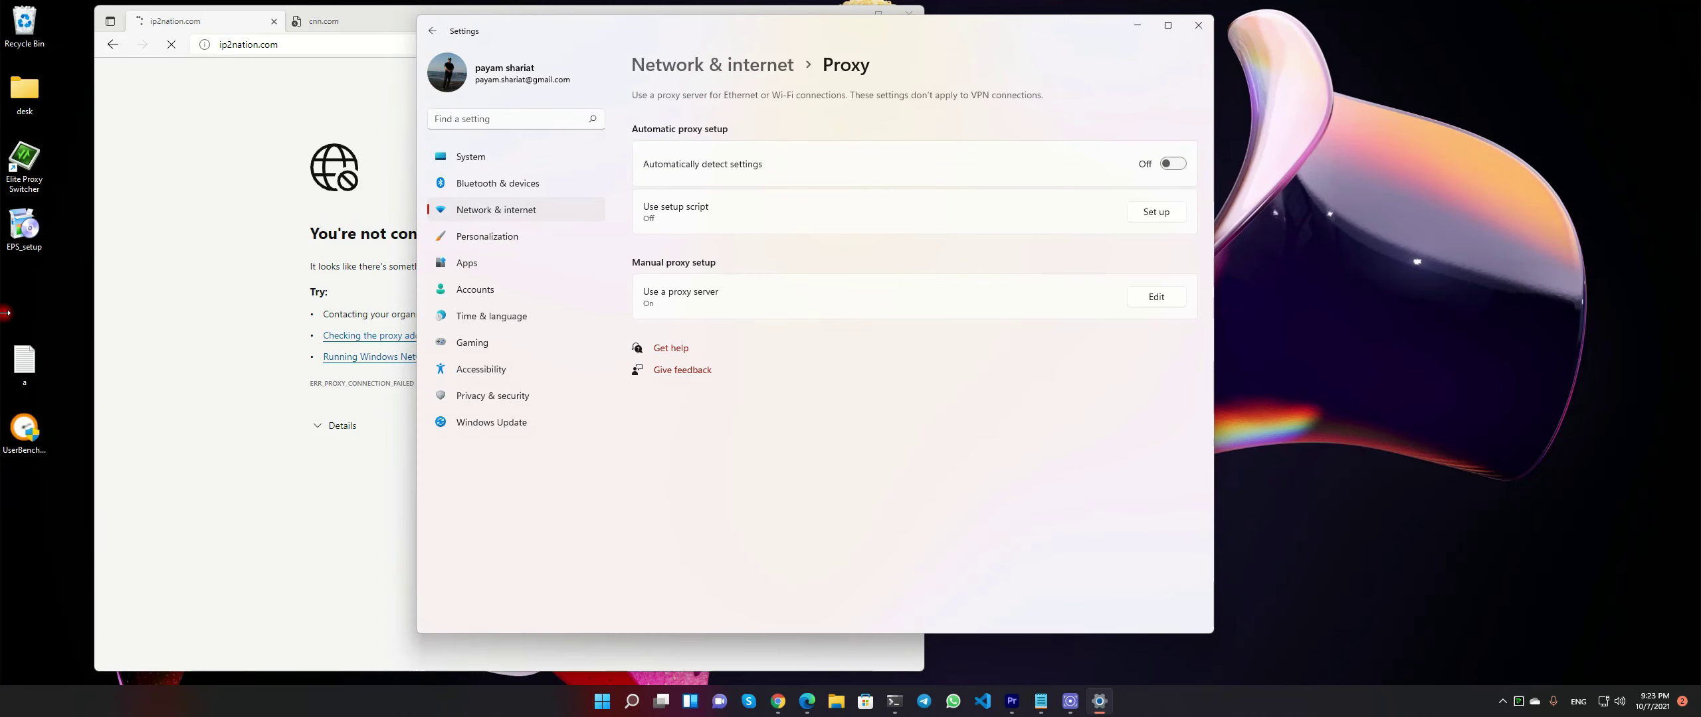
# - Bring up the already-running Elite Proxy Switcher from the system tray and maximize it
pyautogui.doubleClick(24, 161)
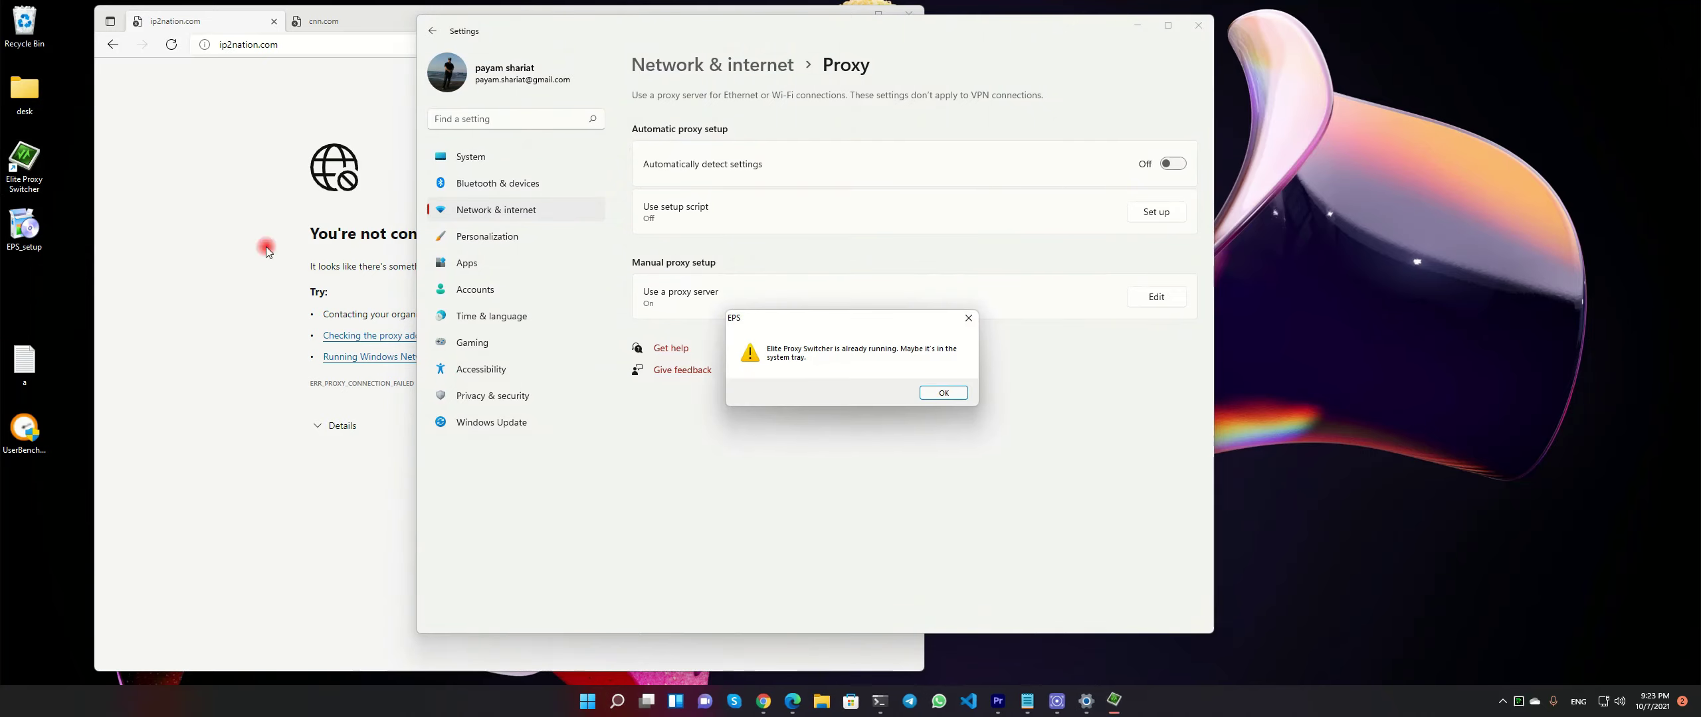
pyautogui.click(943, 392)
pyautogui.click(1517, 701)
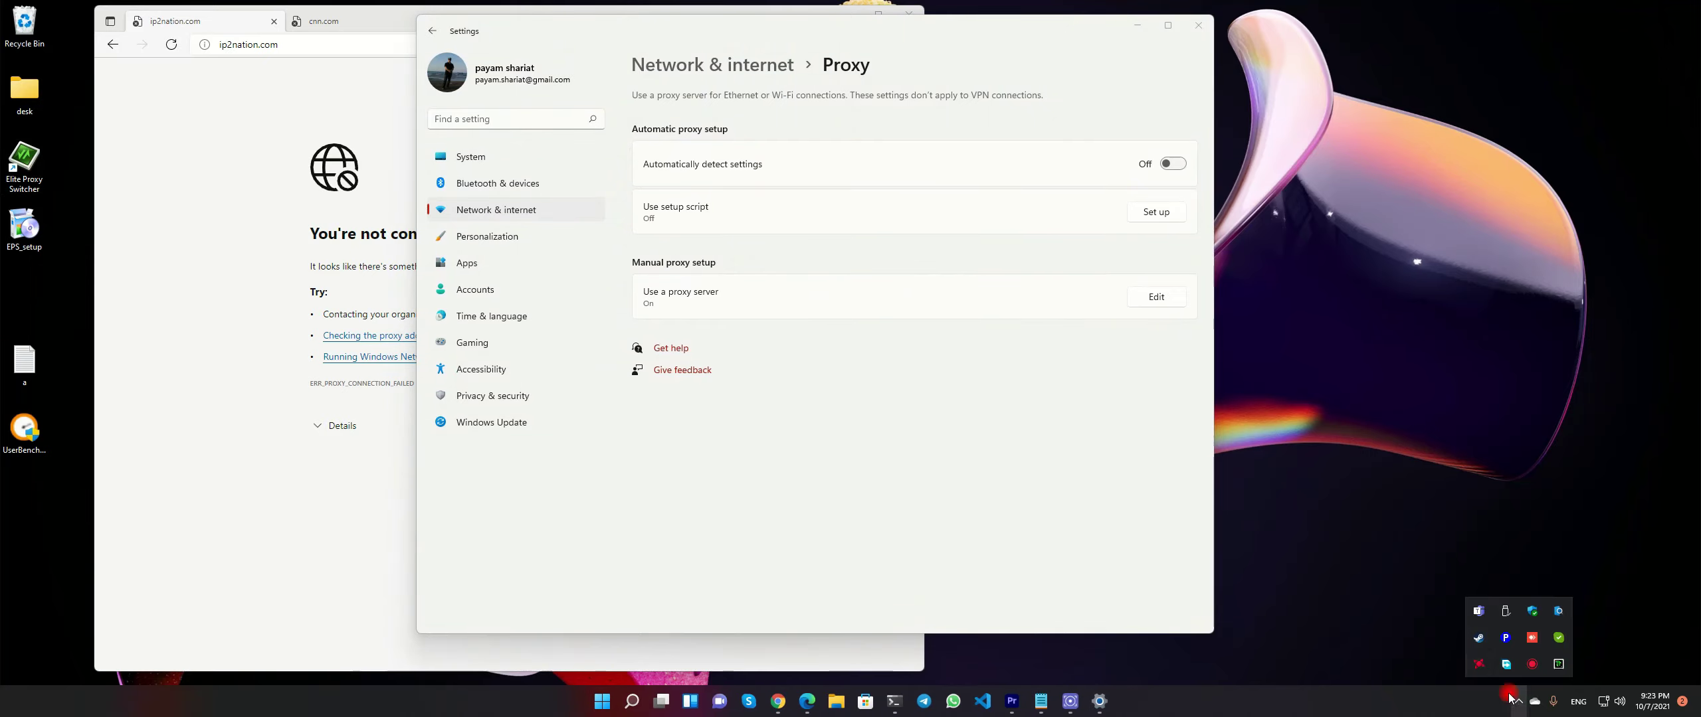
pyautogui.doubleClick(1558, 664)
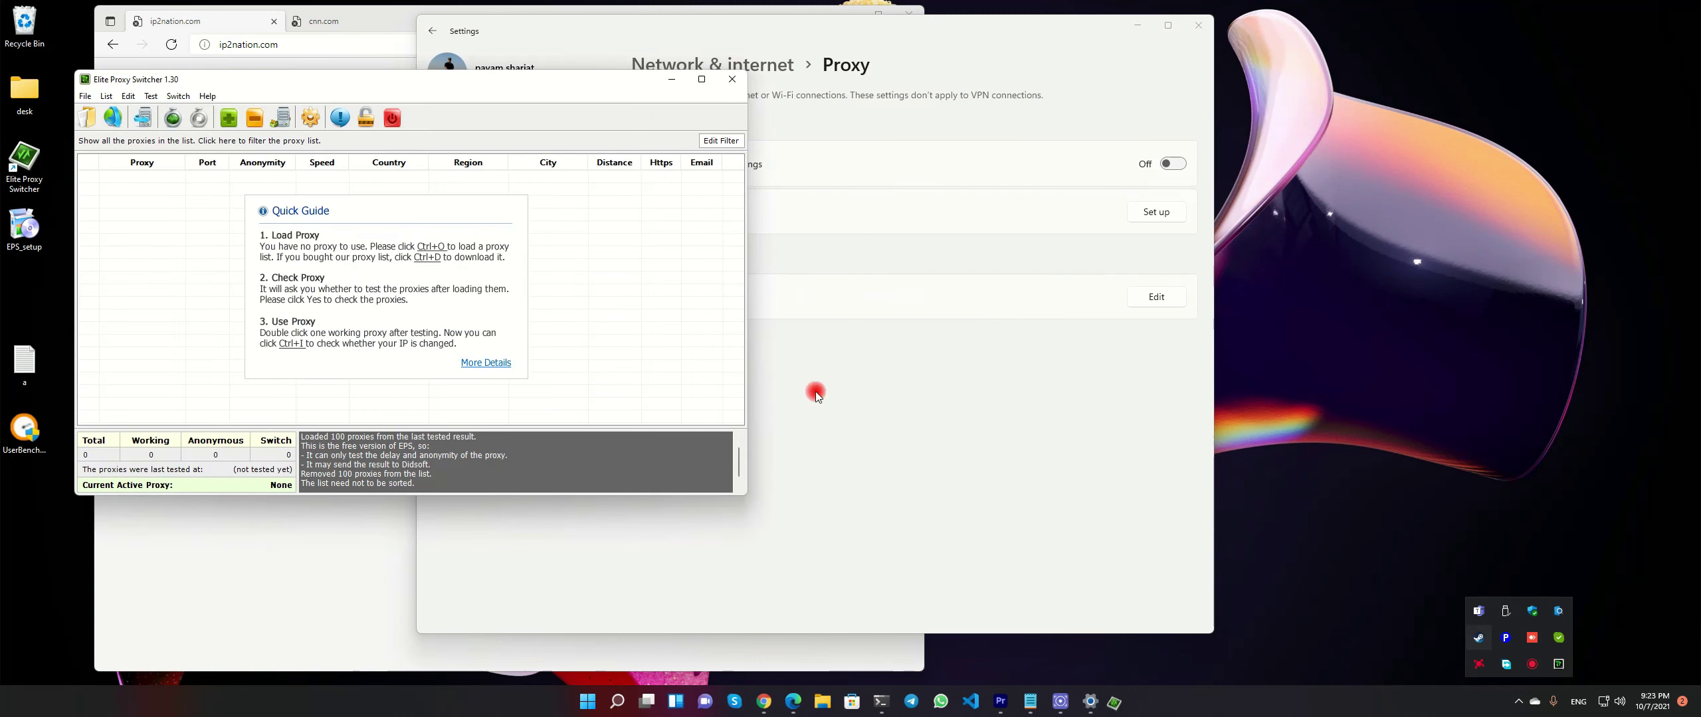
pyautogui.doubleClick(452, 79)
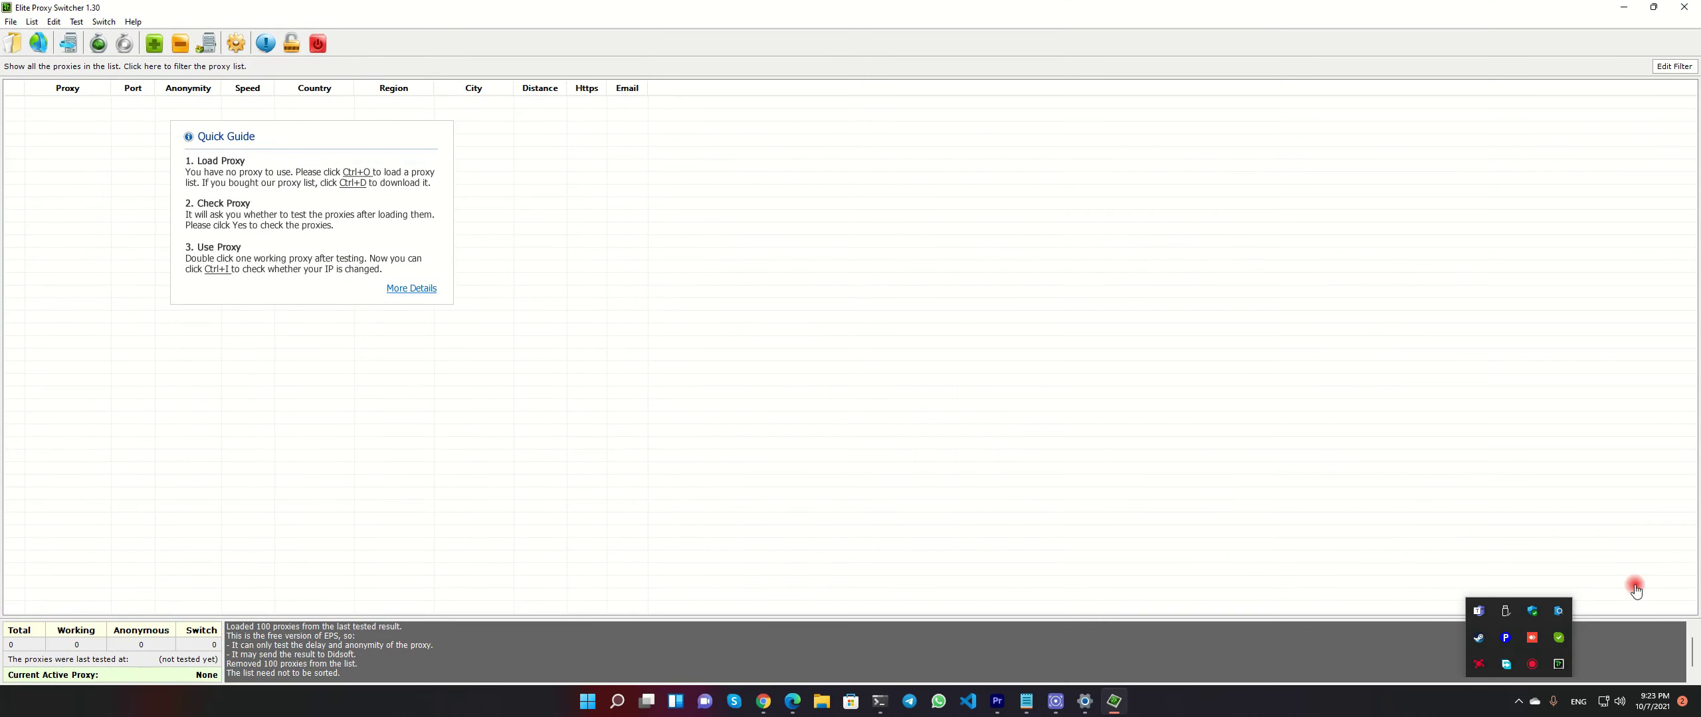
# - Paste the 300 copied proxies into the empty proxy list
pyautogui.click(1518, 702)
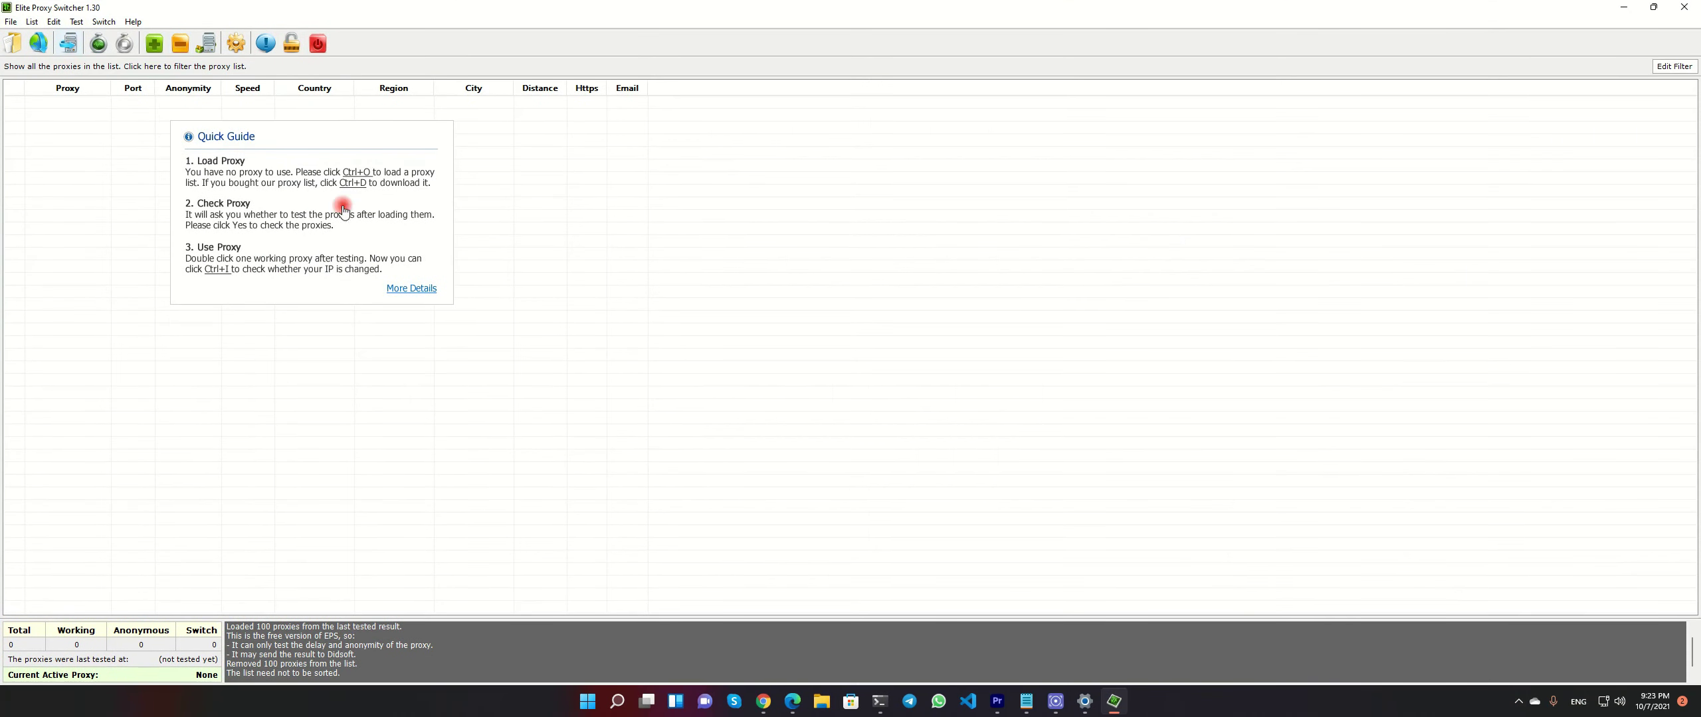
pyautogui.rightClick(566, 208)
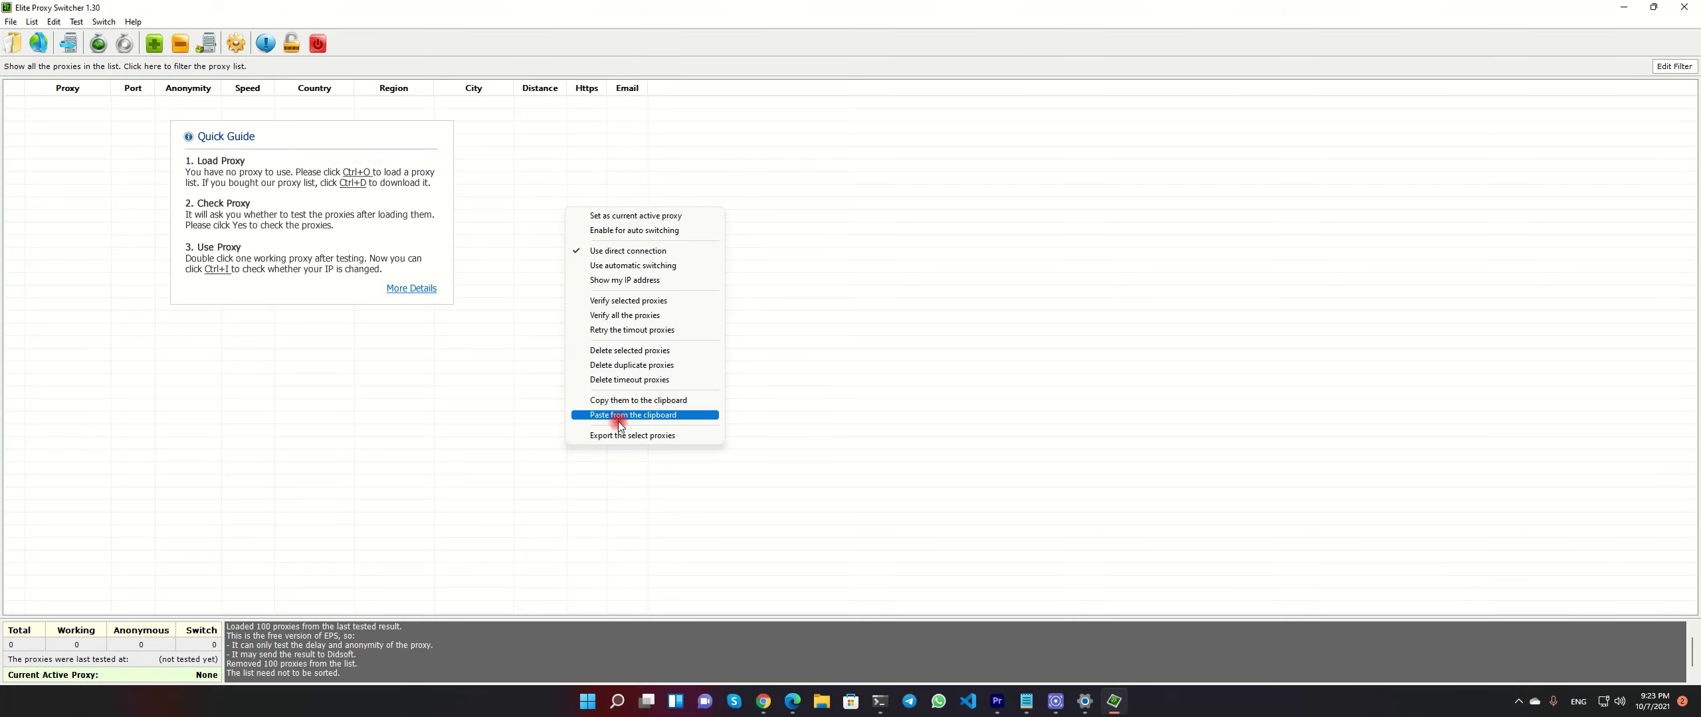
pyautogui.click(667, 415)
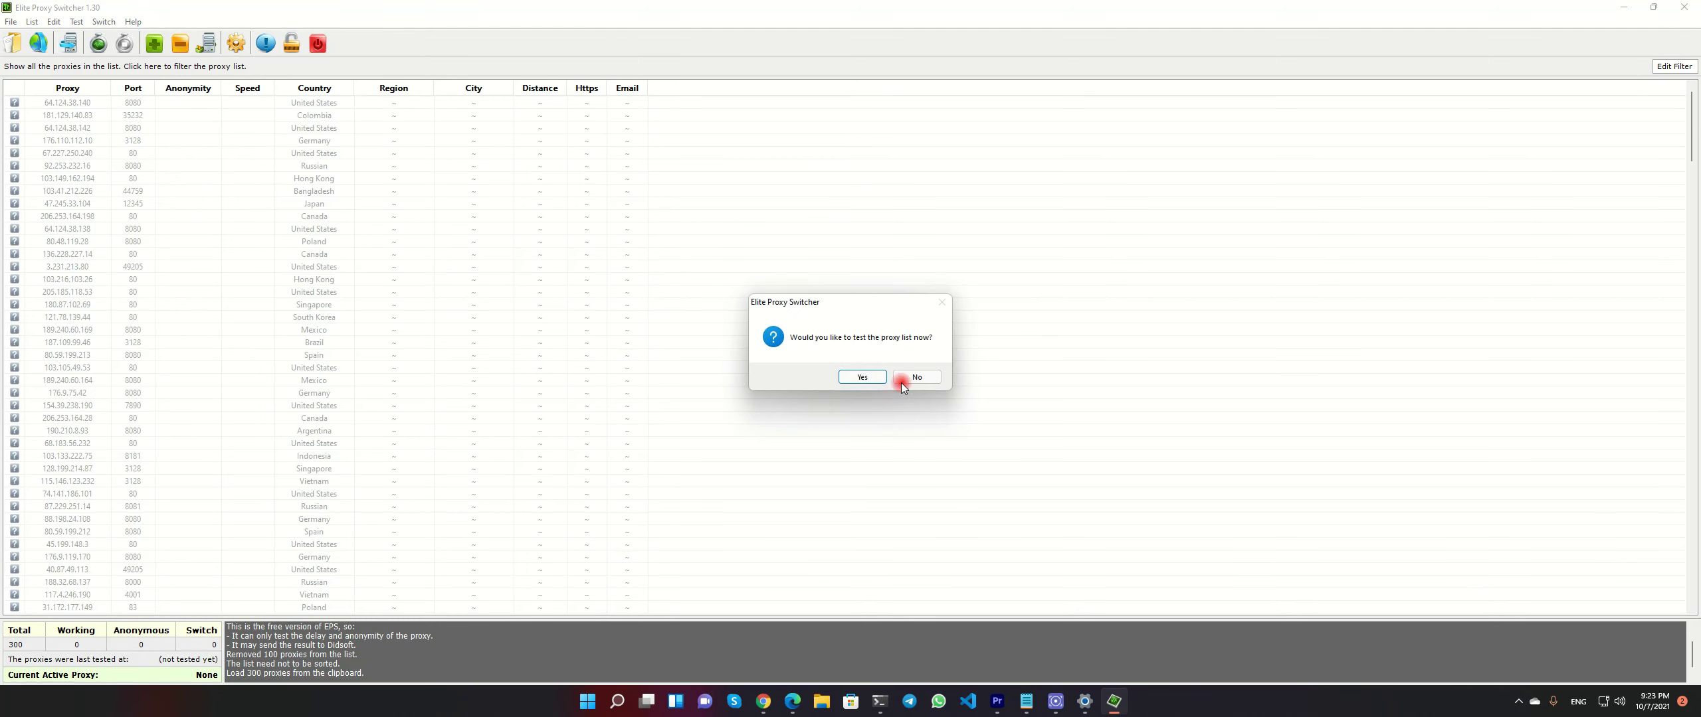
# - Test the 300 pasted proxies, continuing past the connectivity warning
pyautogui.click(859, 380)
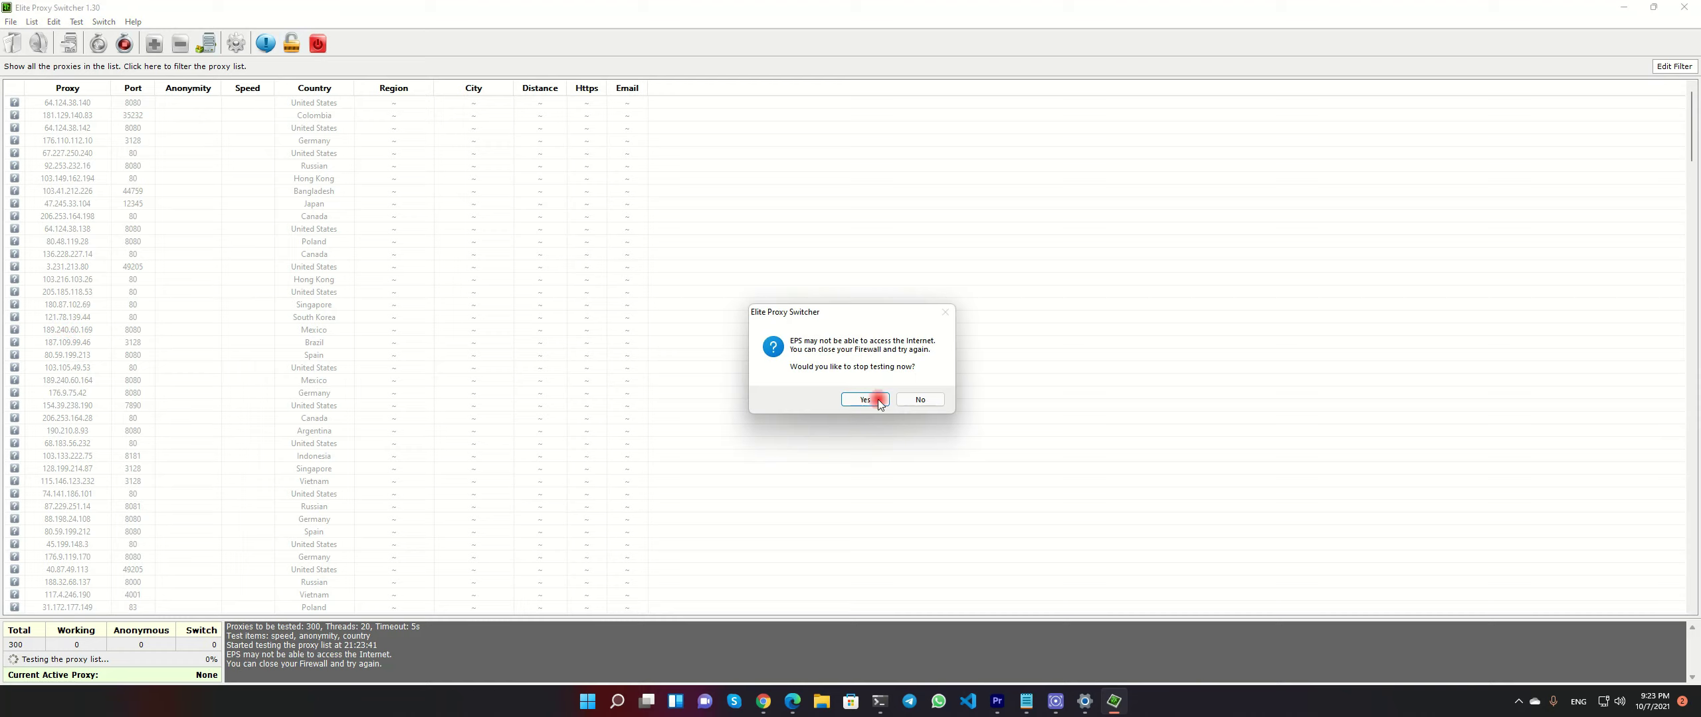
pyautogui.click(921, 401)
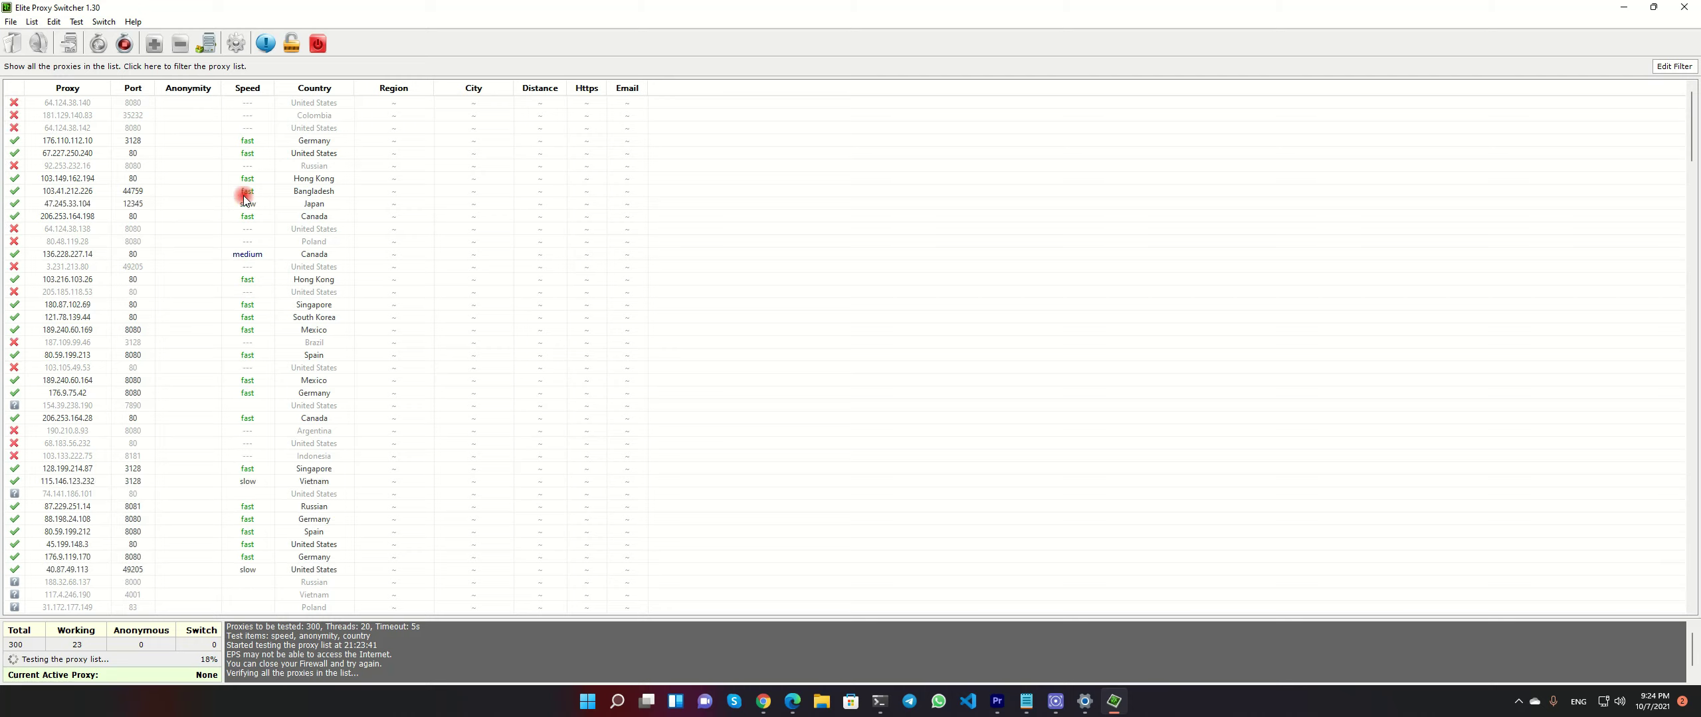
pyautogui.click(49, 144)
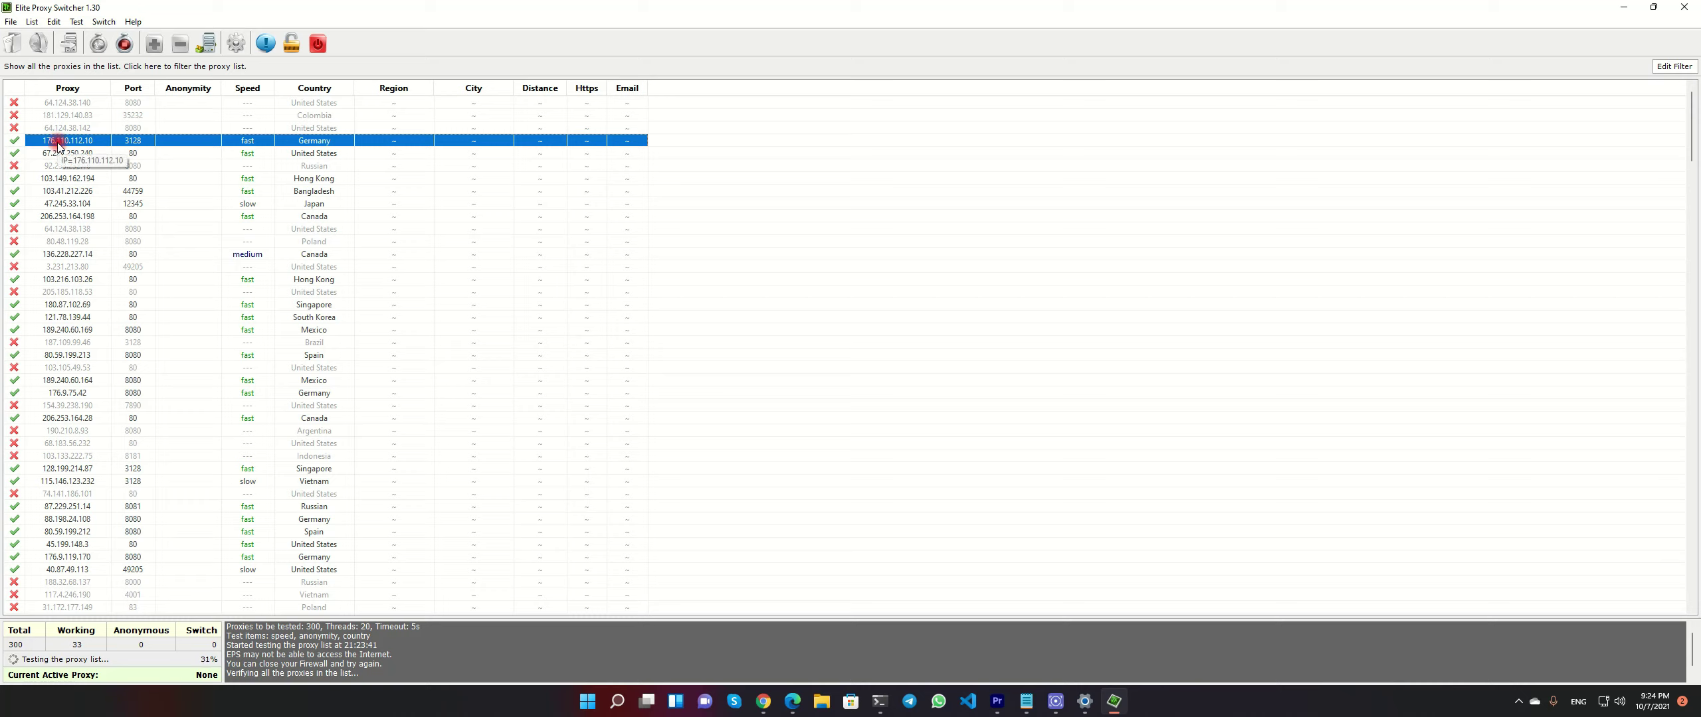
pyautogui.click(247, 88)
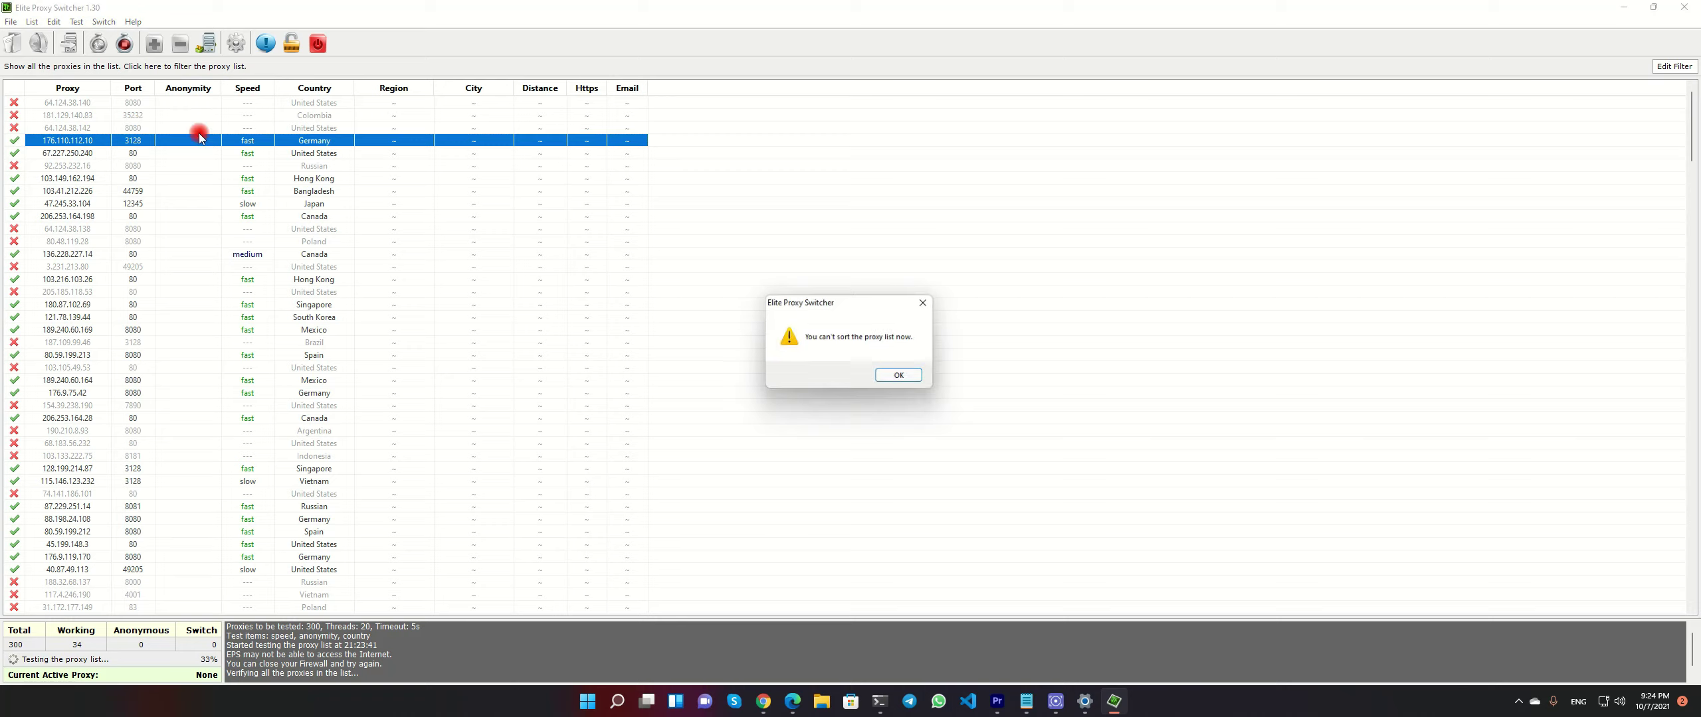
pyautogui.click(891, 378)
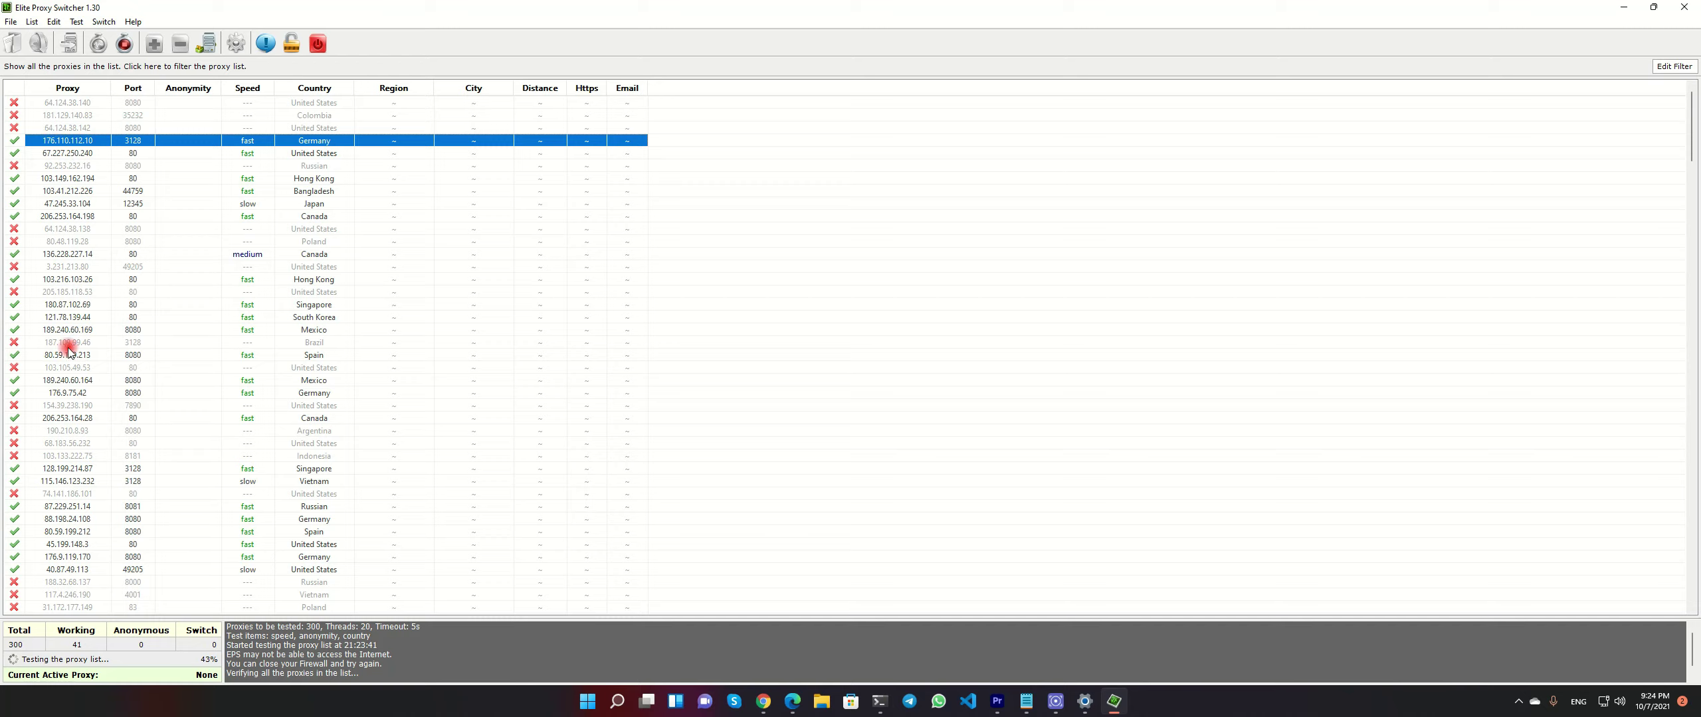
# - Stop the test, rank proxies by speed, and make 176.9.119.170:8080 the active proxy
pyautogui.click(124, 43)
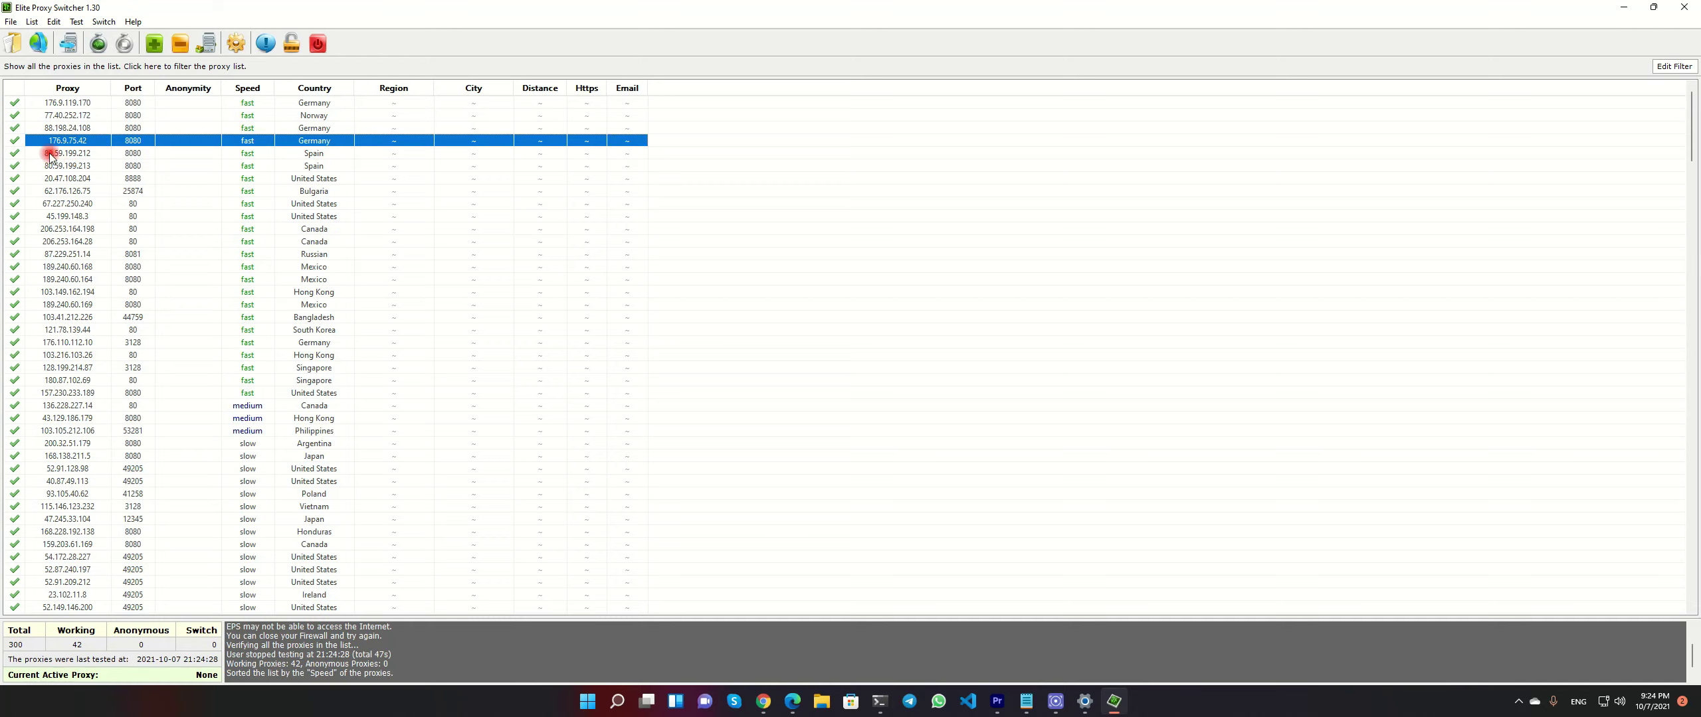
pyautogui.scroll(-9, 543, 345)
pyautogui.scroll(10, 534, 339)
pyautogui.doubleClick(57, 105)
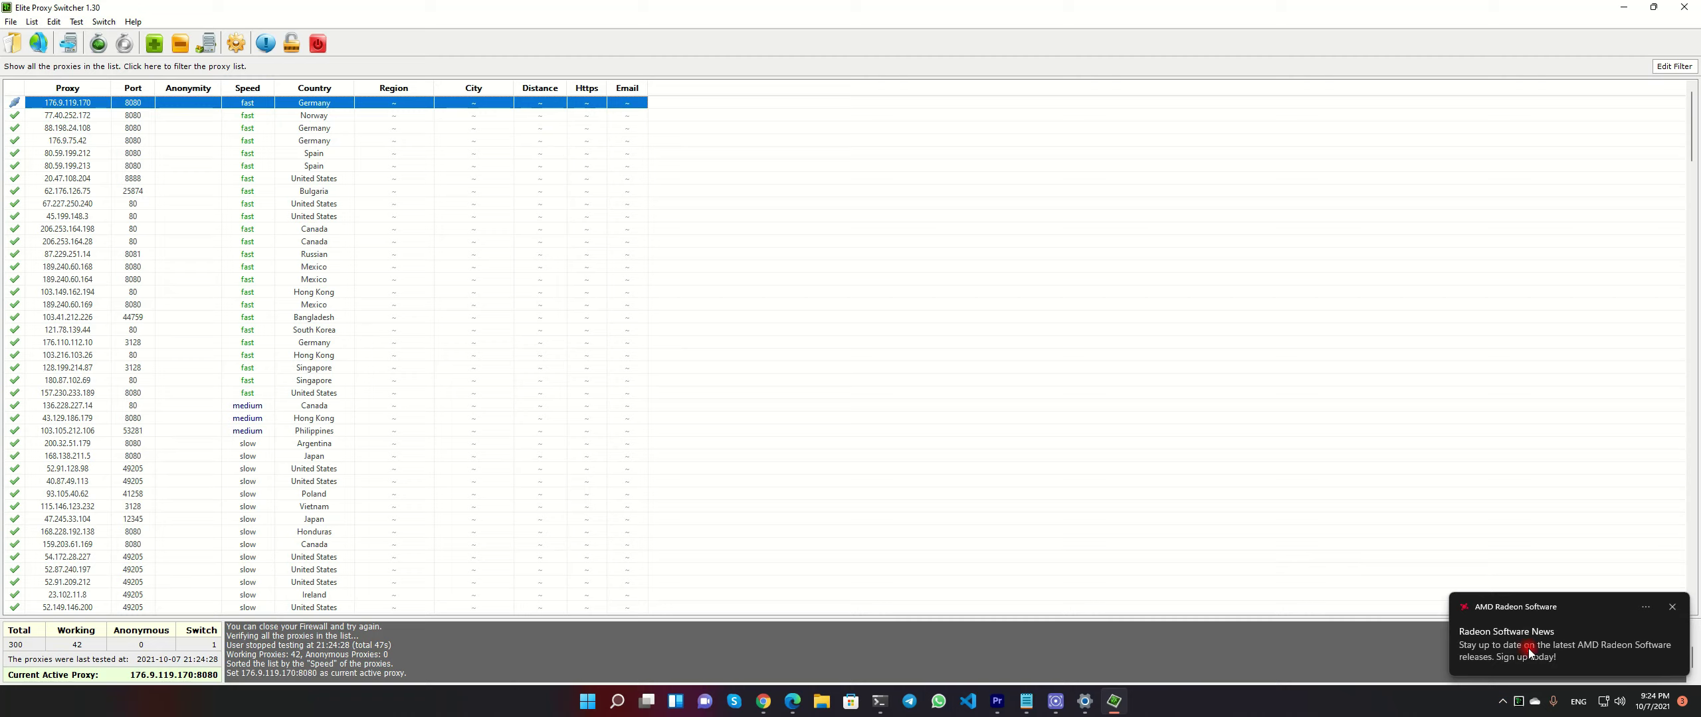
pyautogui.click(1672, 606)
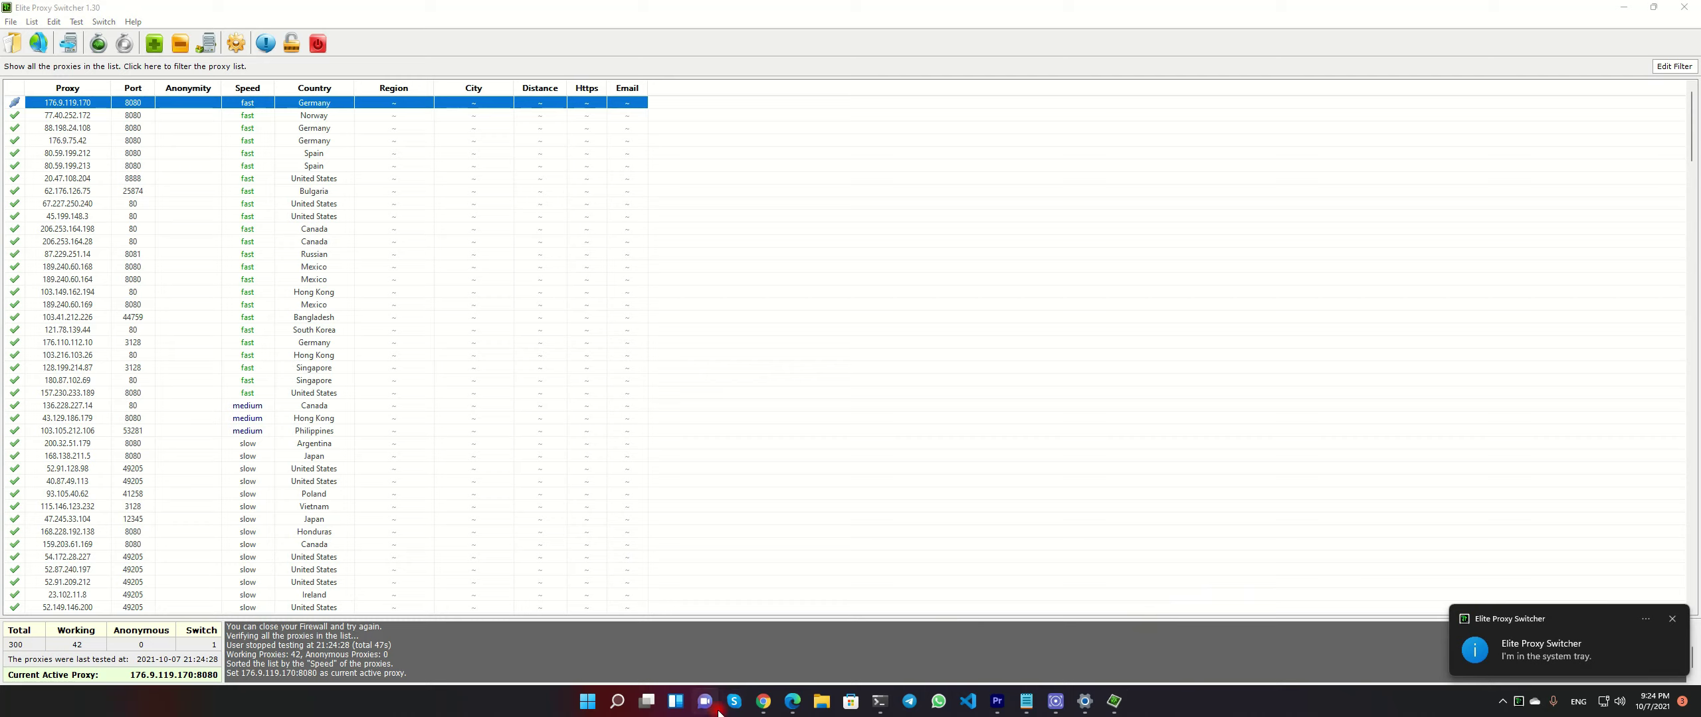
# - Bring the Microsoft Edge window to the front
pyautogui.moveTo(763, 703)
pyautogui.click(705, 654)
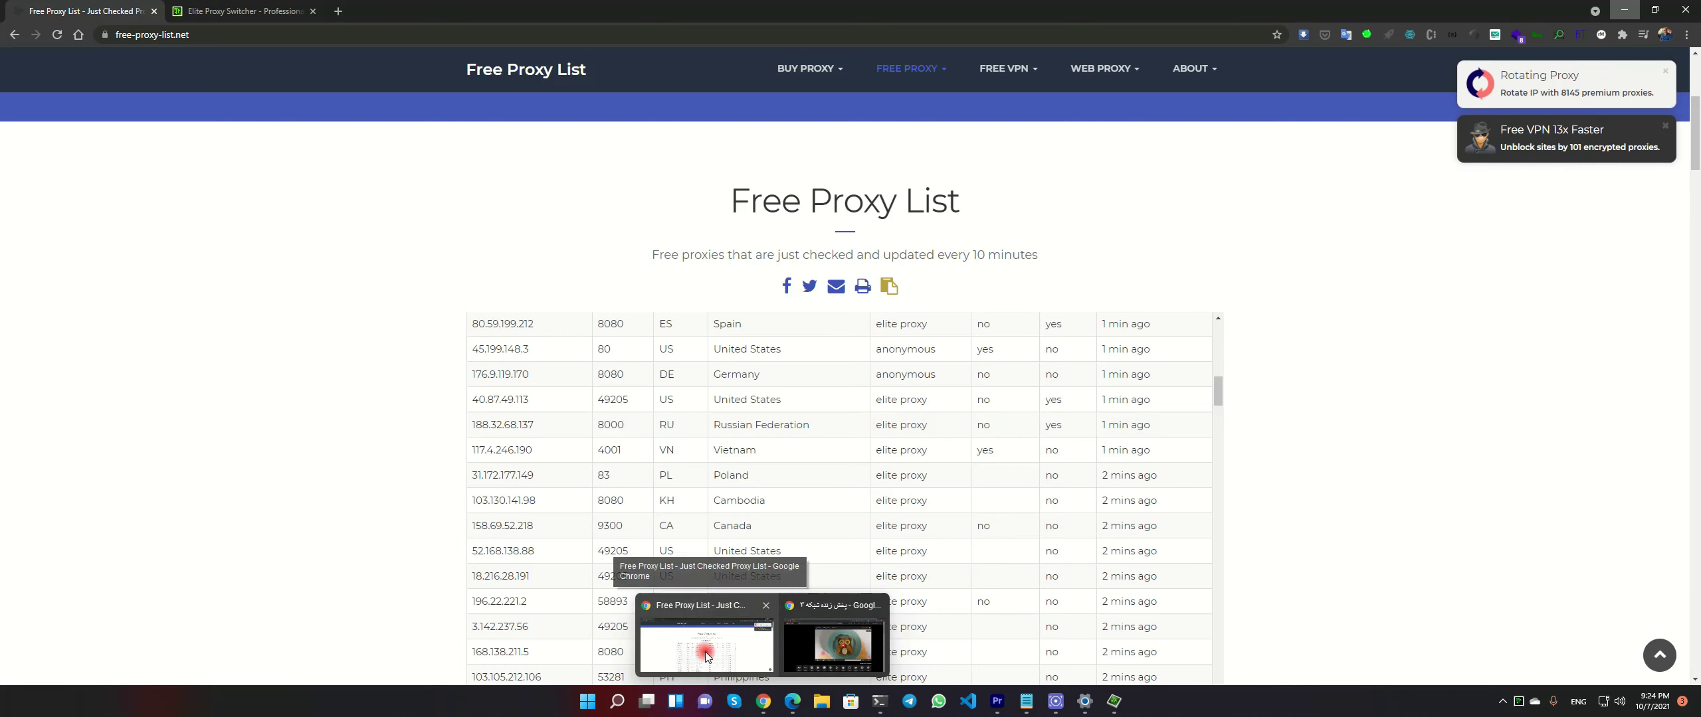
pyautogui.click(475, 141)
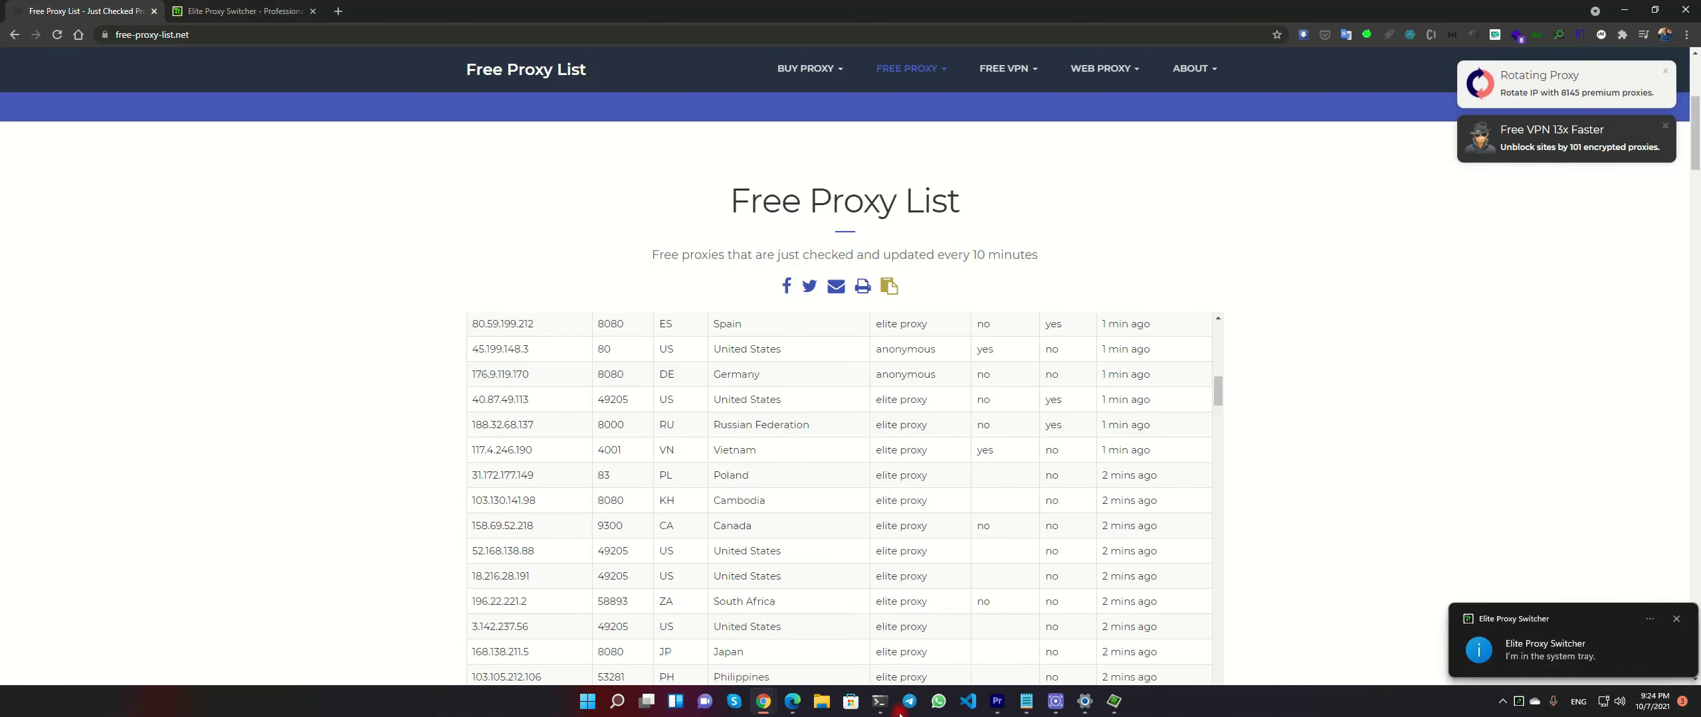
pyautogui.click(792, 701)
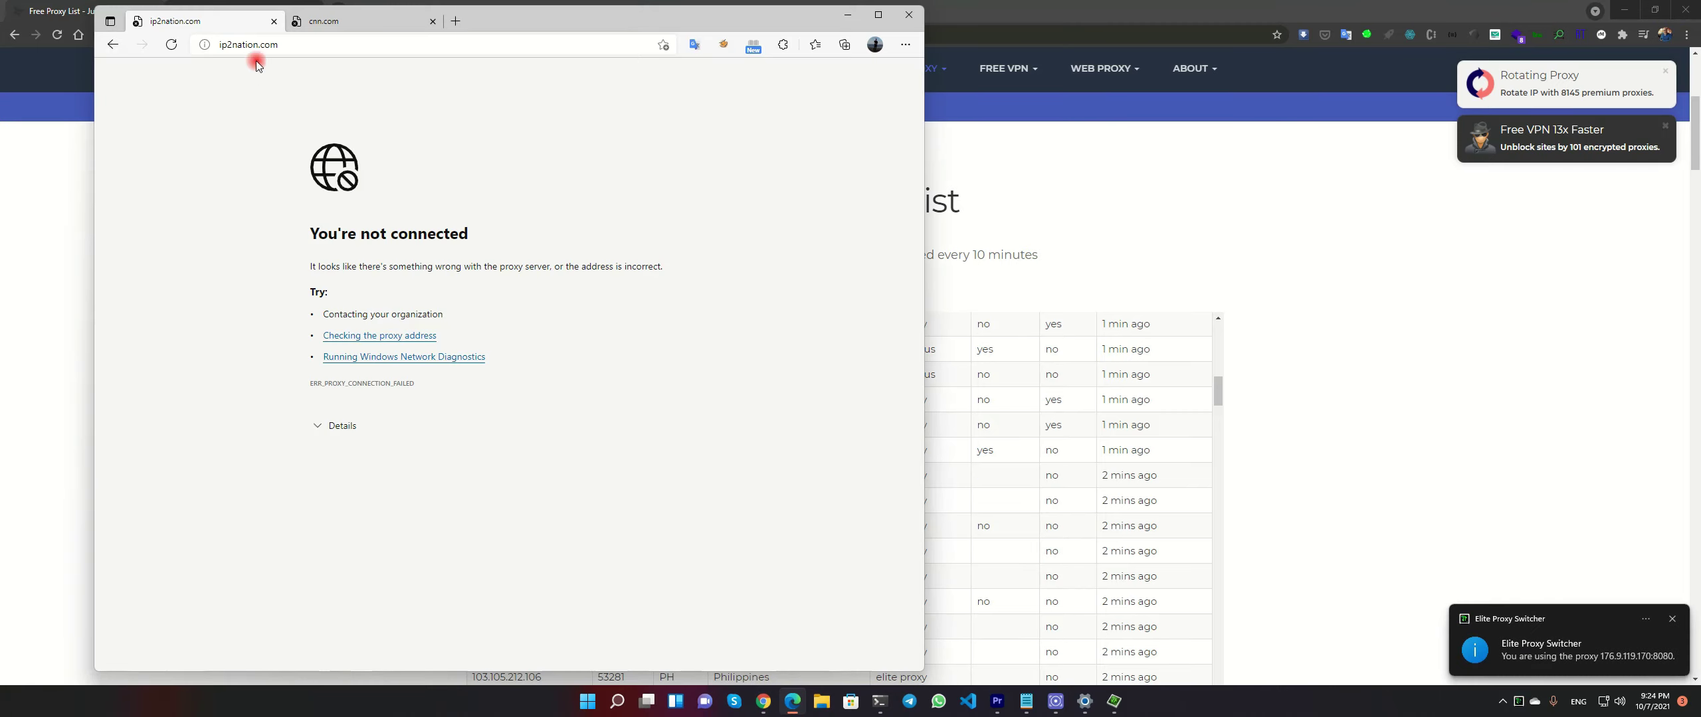
# - Reload ip2nation.com, the 188.40.59.208 page and cnn.com through the new proxy
pyautogui.click(258, 59)
pyautogui.press('Return')
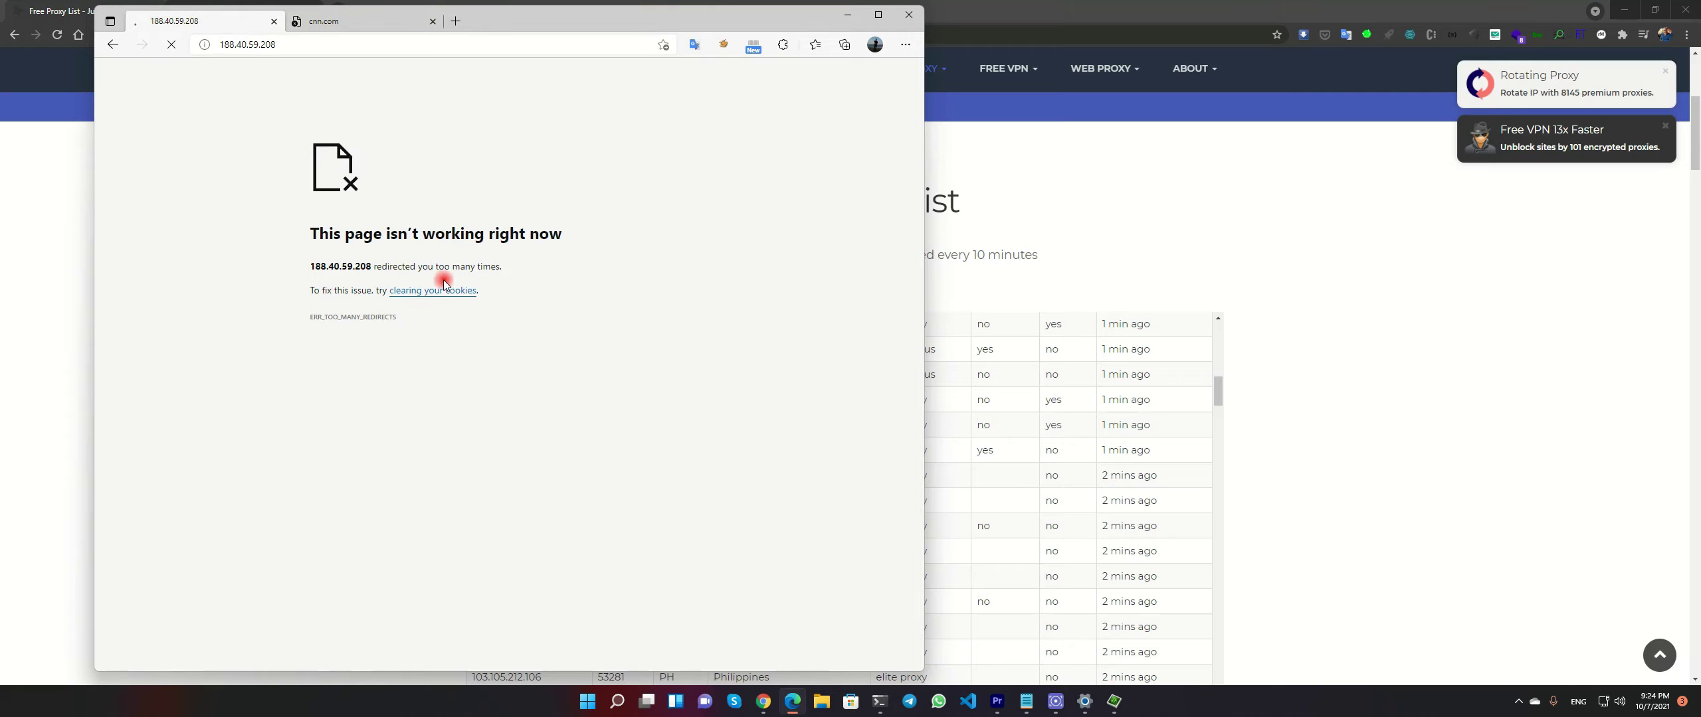
pyautogui.press('F5')
pyautogui.click(376, 20)
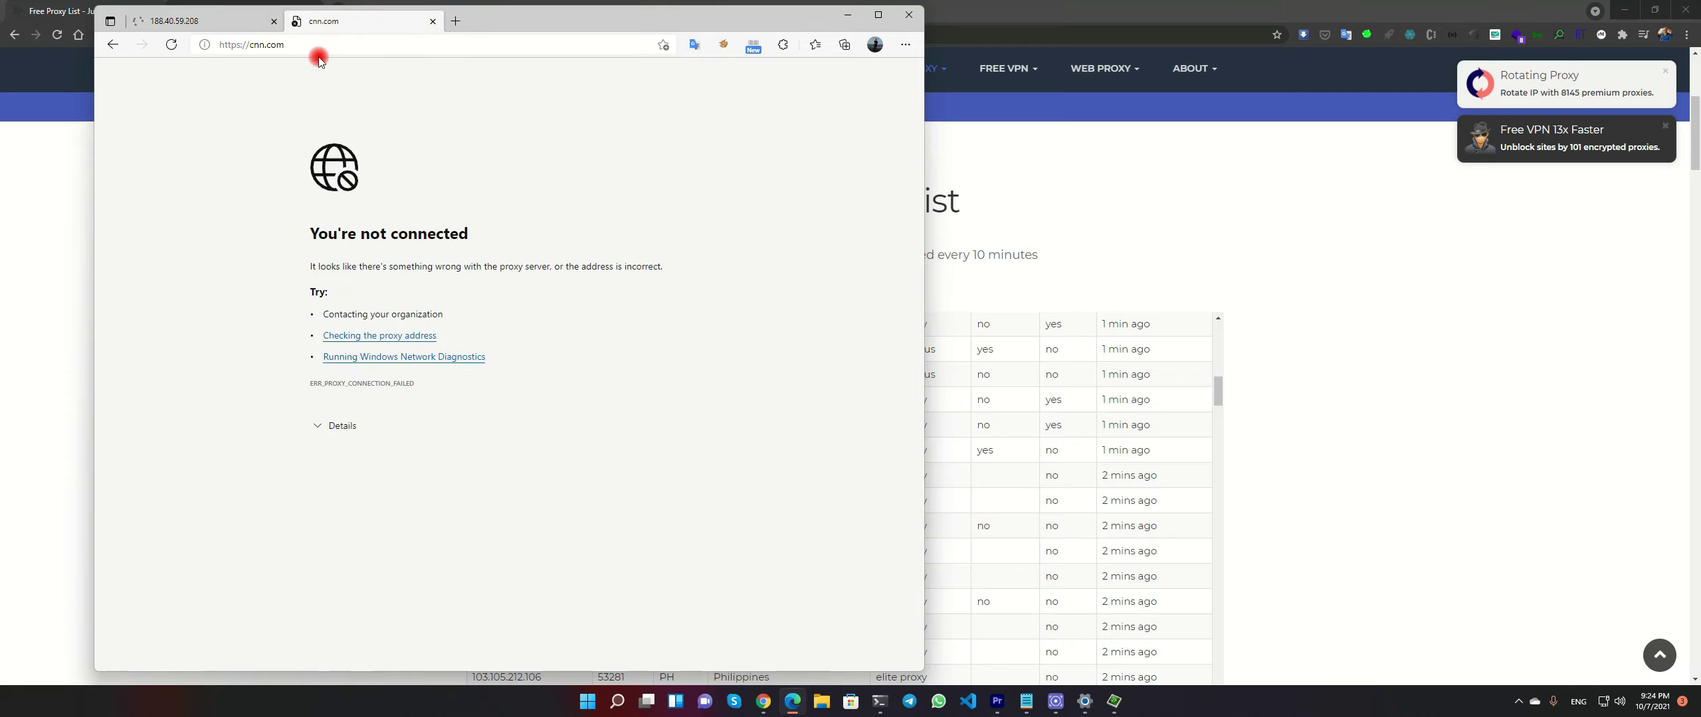
pyautogui.click(386, 46)
pyautogui.press('Return')
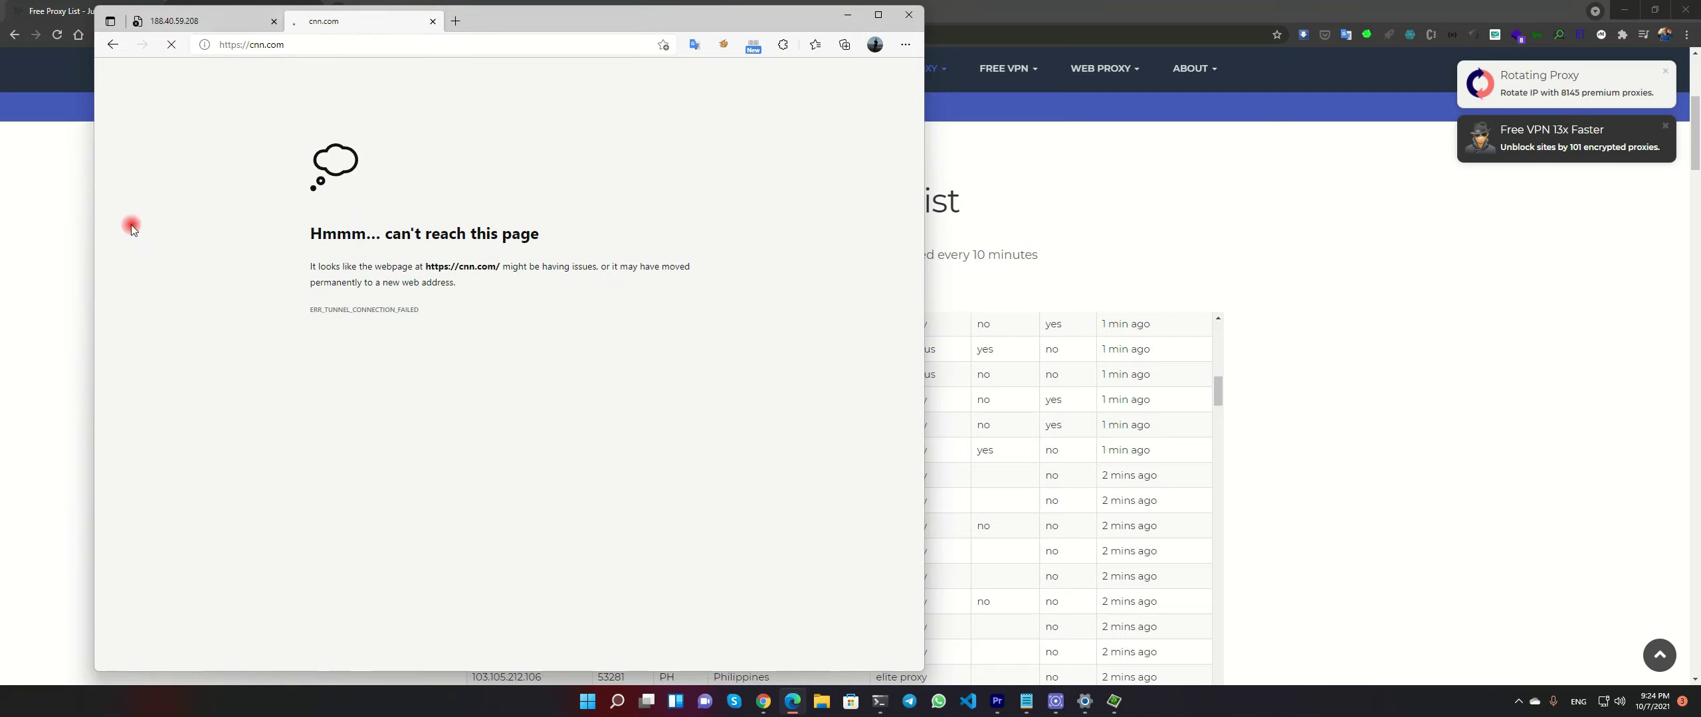
# - In the 188.40.59.208 tab, go back from the redirect error and load ip2nation.com
pyautogui.click(185, 20)
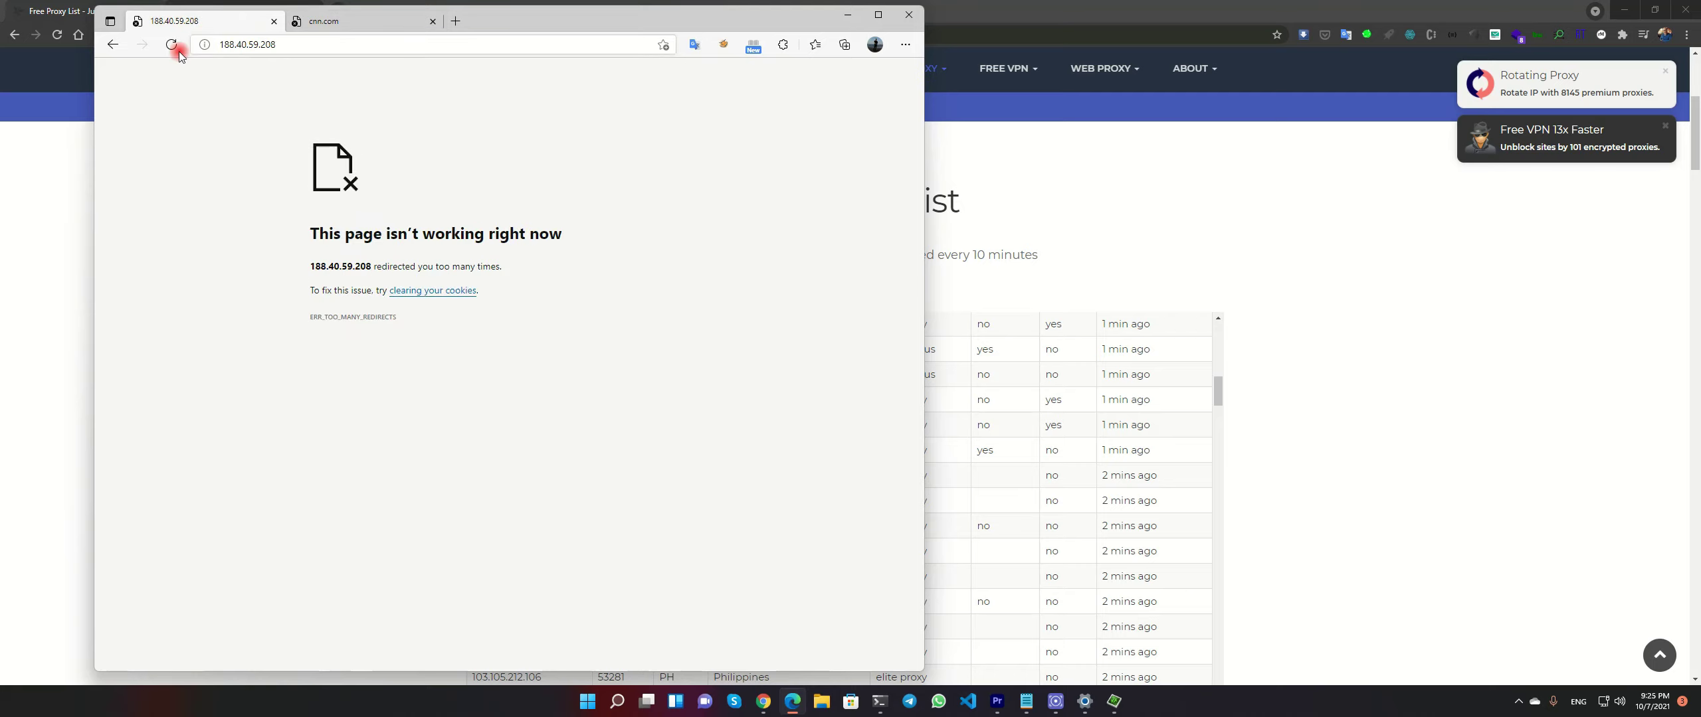
pyautogui.click(113, 47)
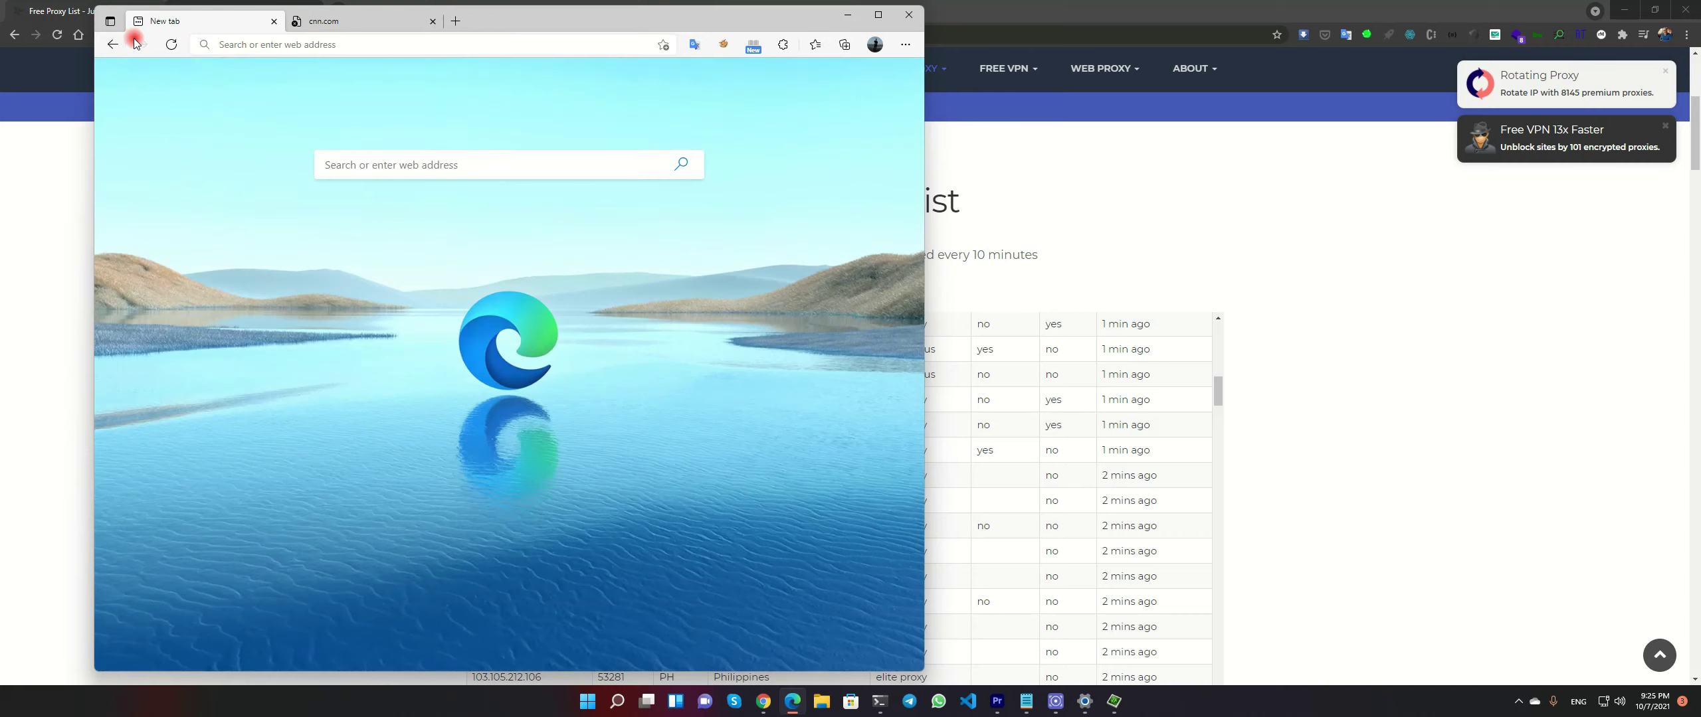
pyautogui.click(240, 36)
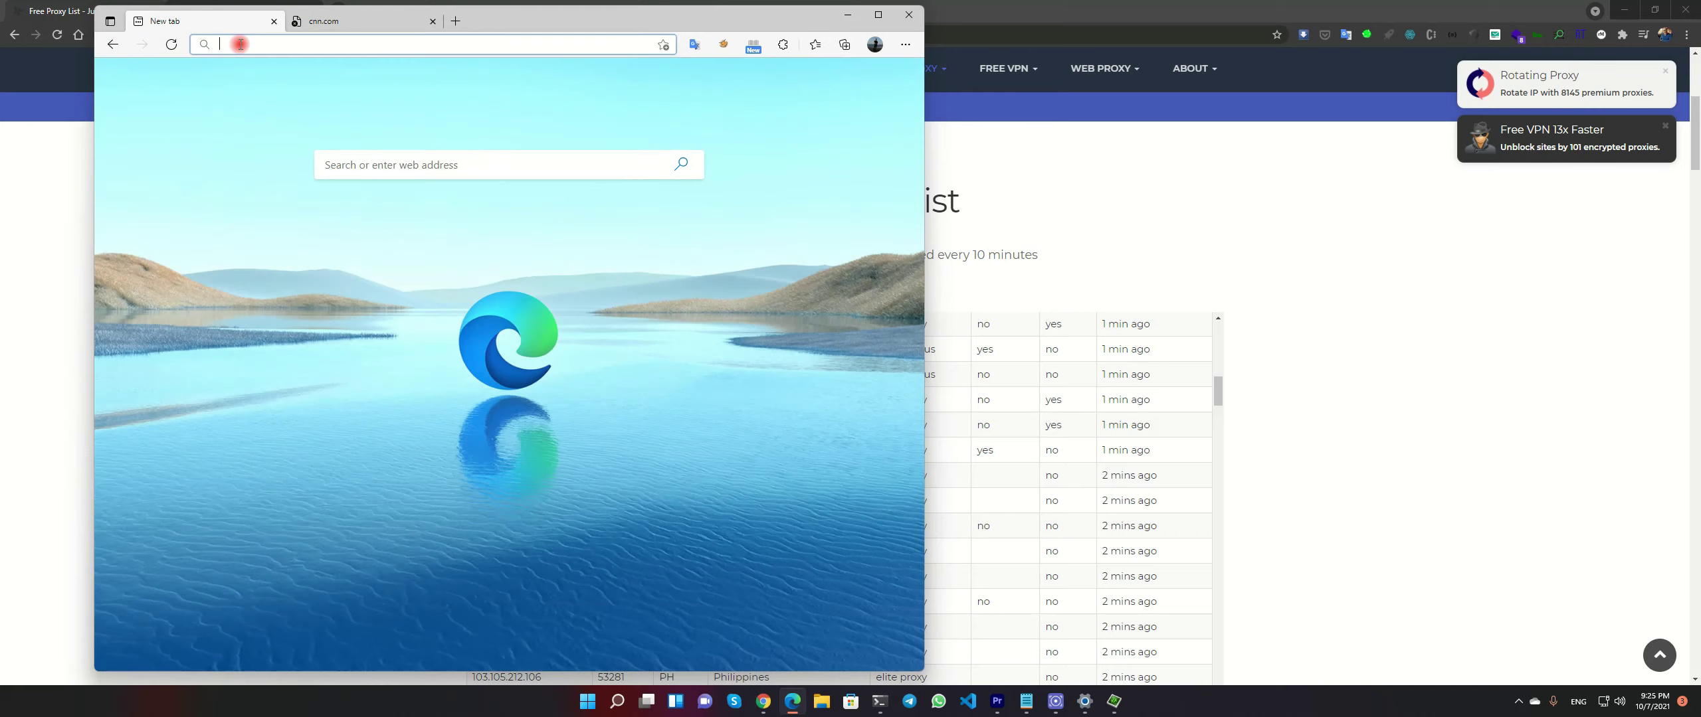
pyautogui.write('ip2nation.com')
pyautogui.press('Return')
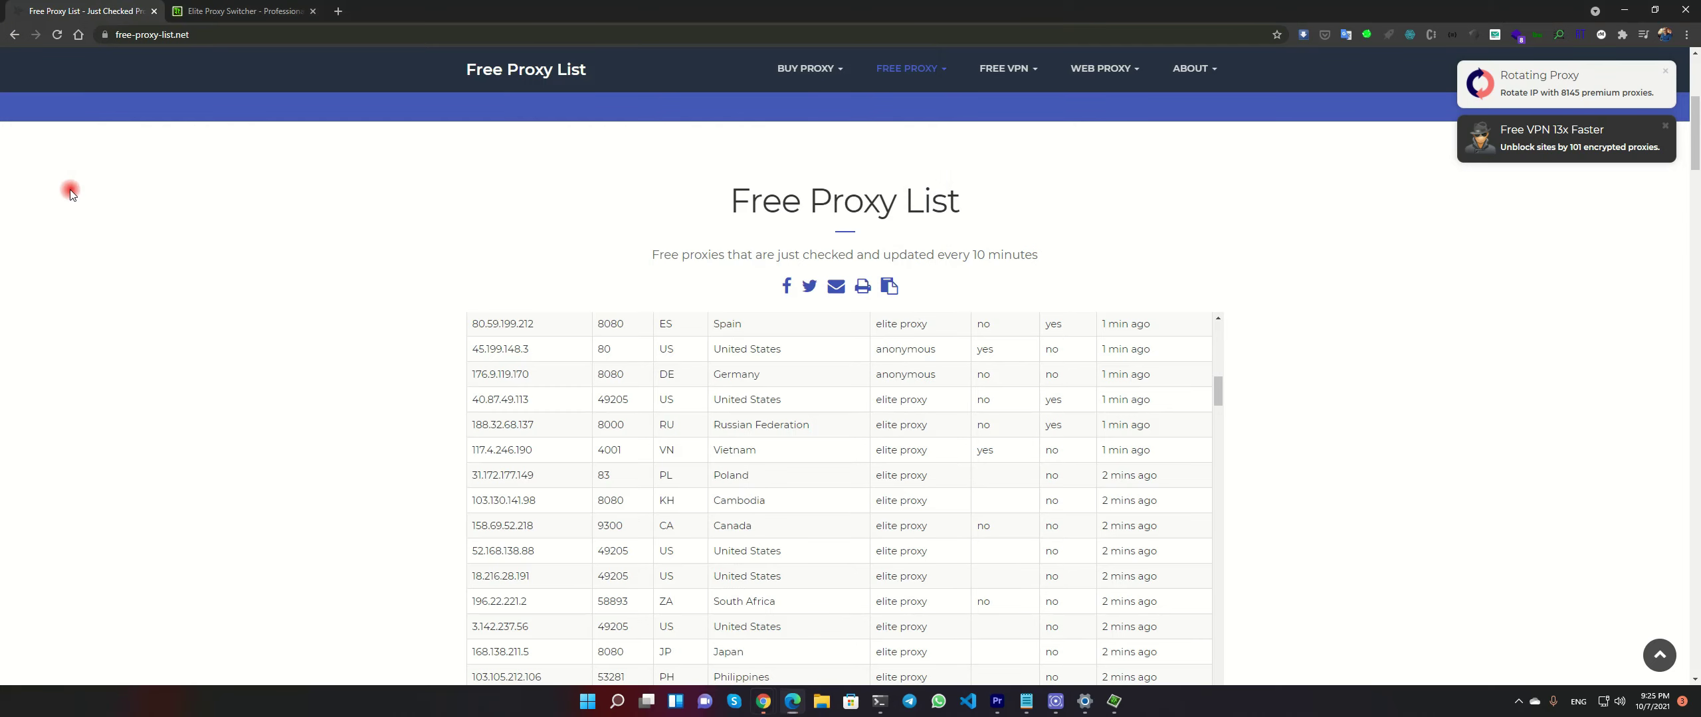
# - Make the Norway proxy 77.40.252.172 active in Elite Proxy Switcher and return to Edge
pyautogui.click(65, 185)
pyautogui.click(1113, 701)
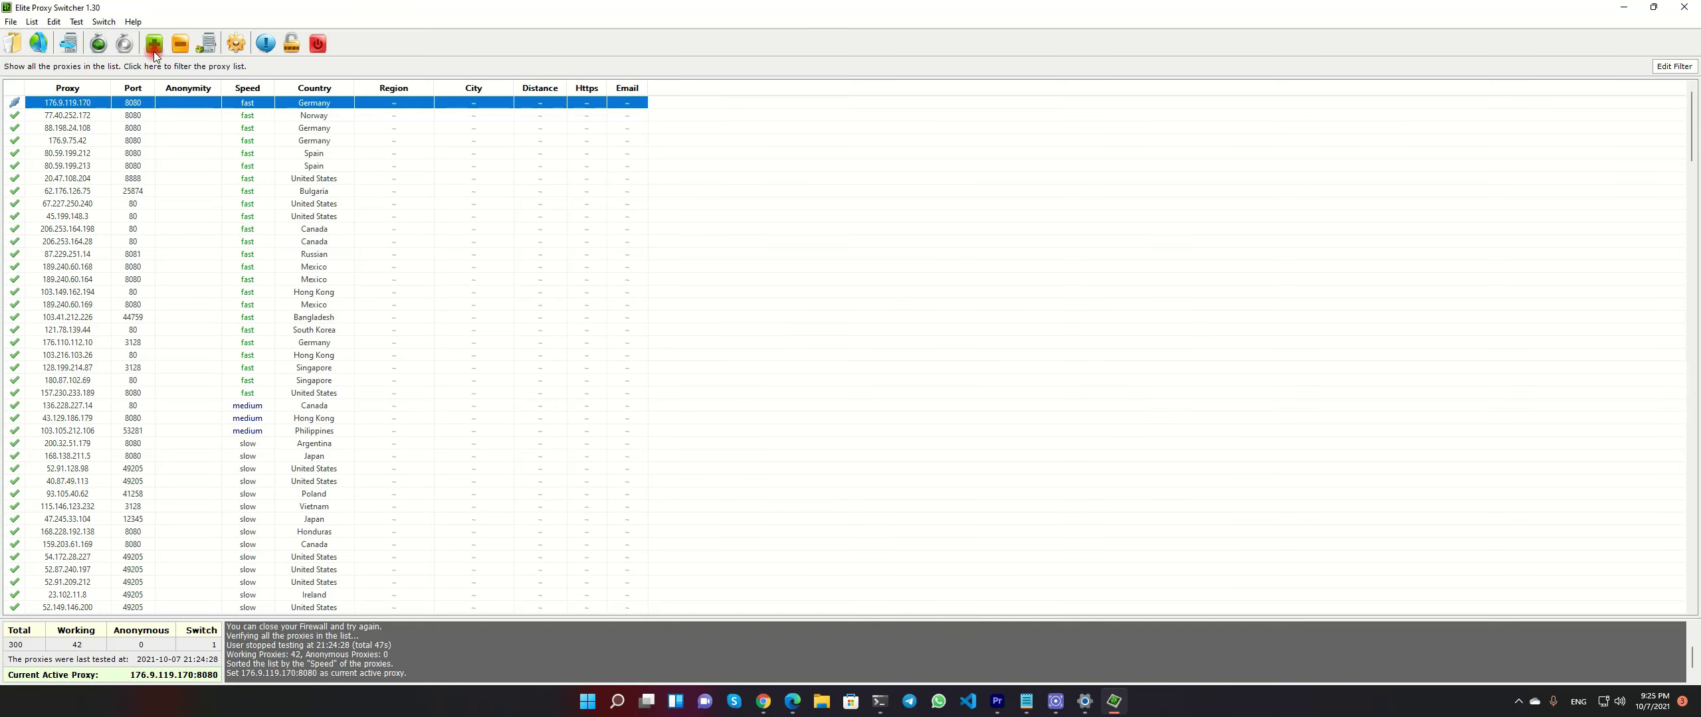
pyautogui.doubleClick(69, 117)
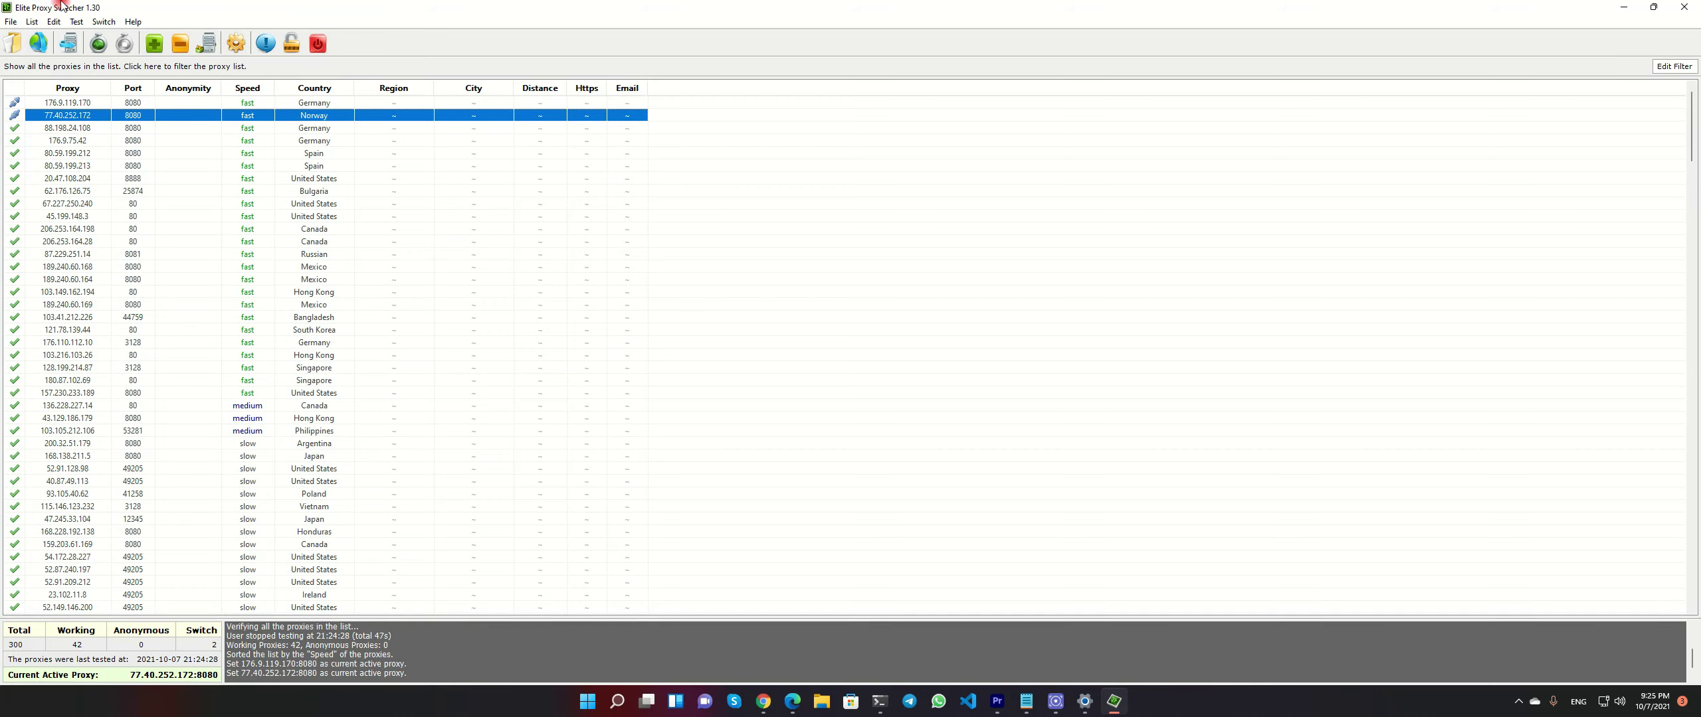
pyautogui.click(1115, 702)
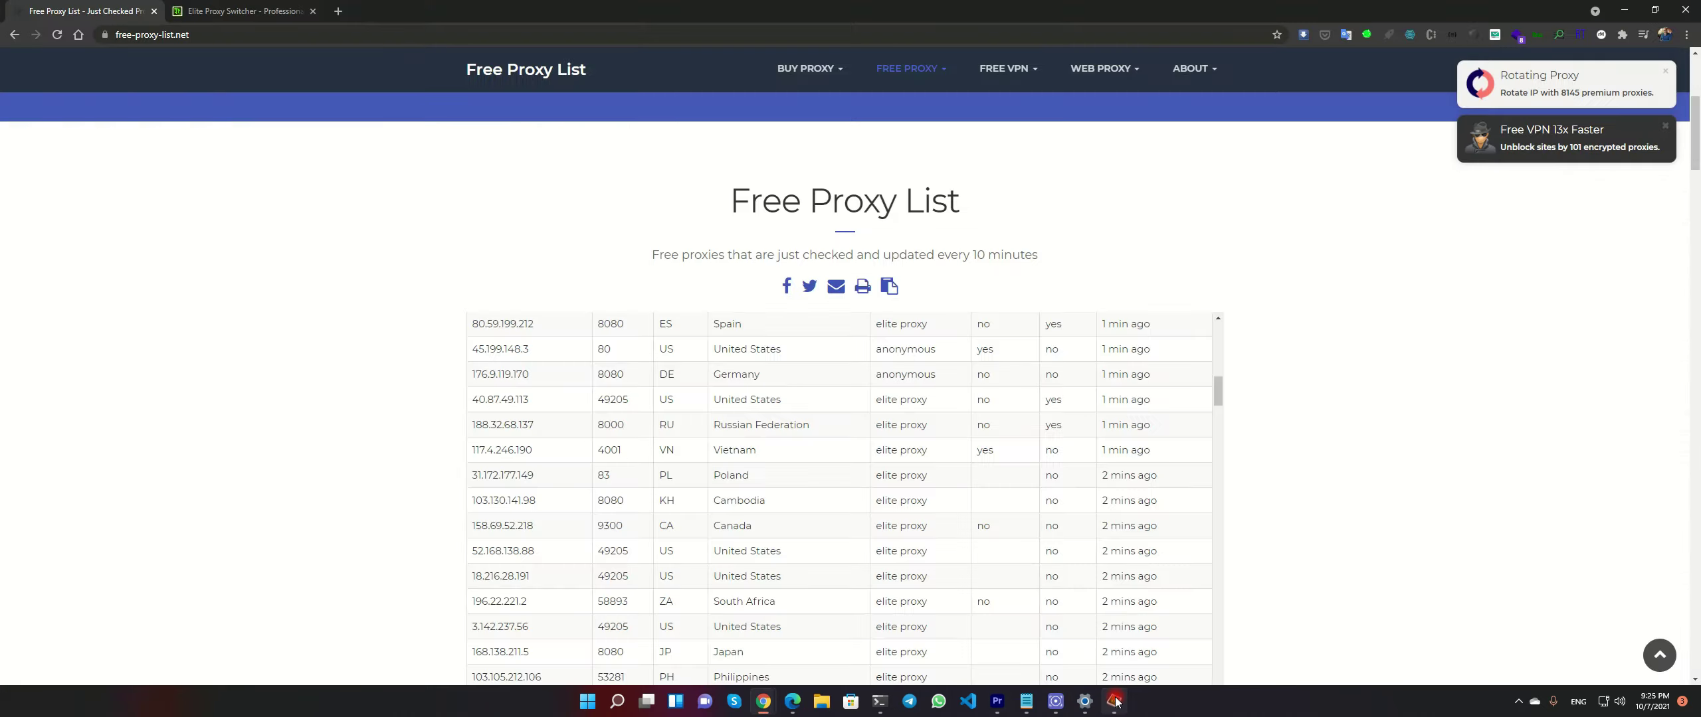
pyautogui.click(1624, 9)
# - Reload cnn.com through the Norway proxy
pyautogui.click(387, 44)
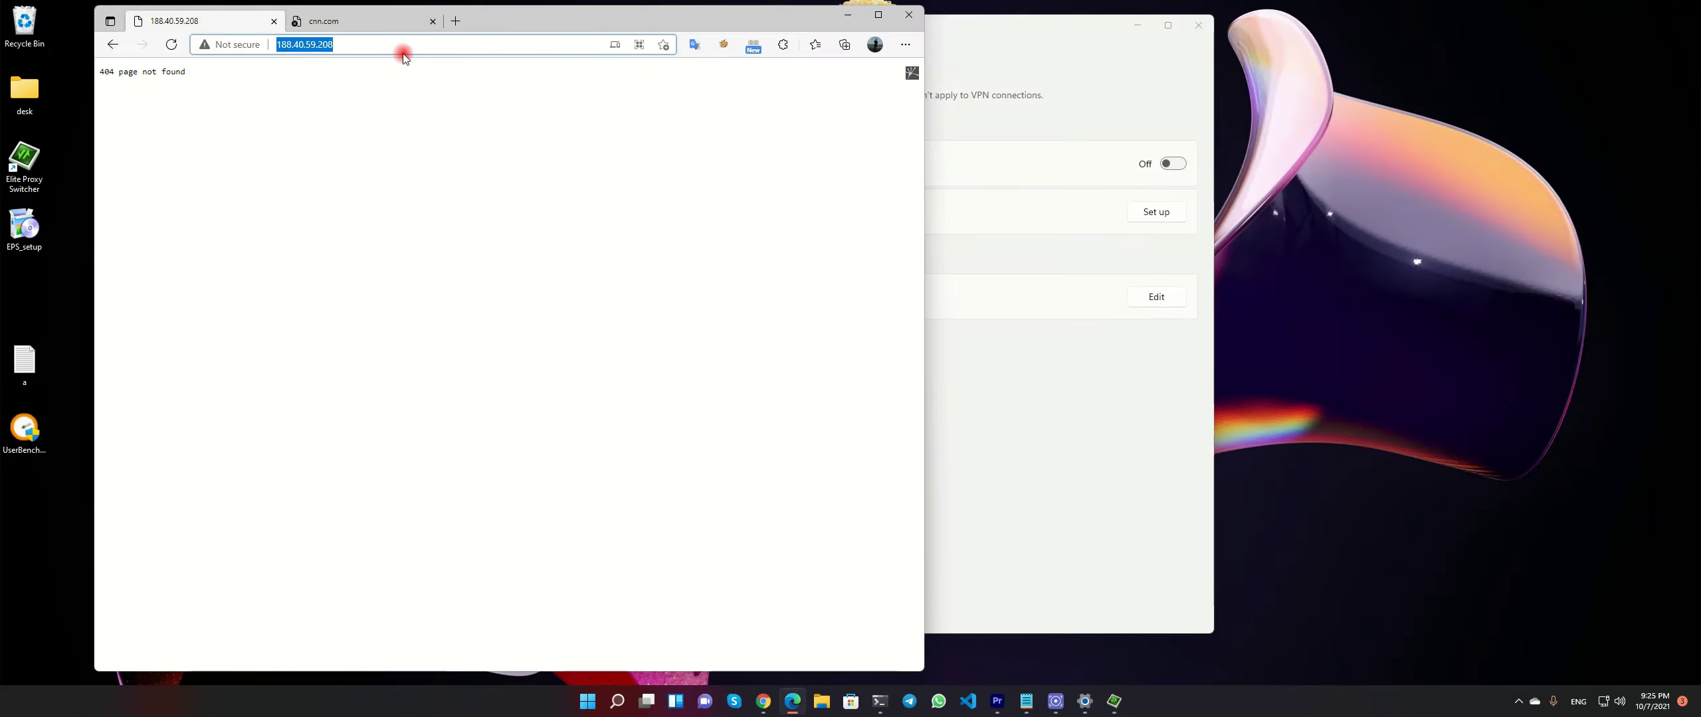
pyautogui.click(374, 21)
pyautogui.click(352, 45)
pyautogui.press('Return')
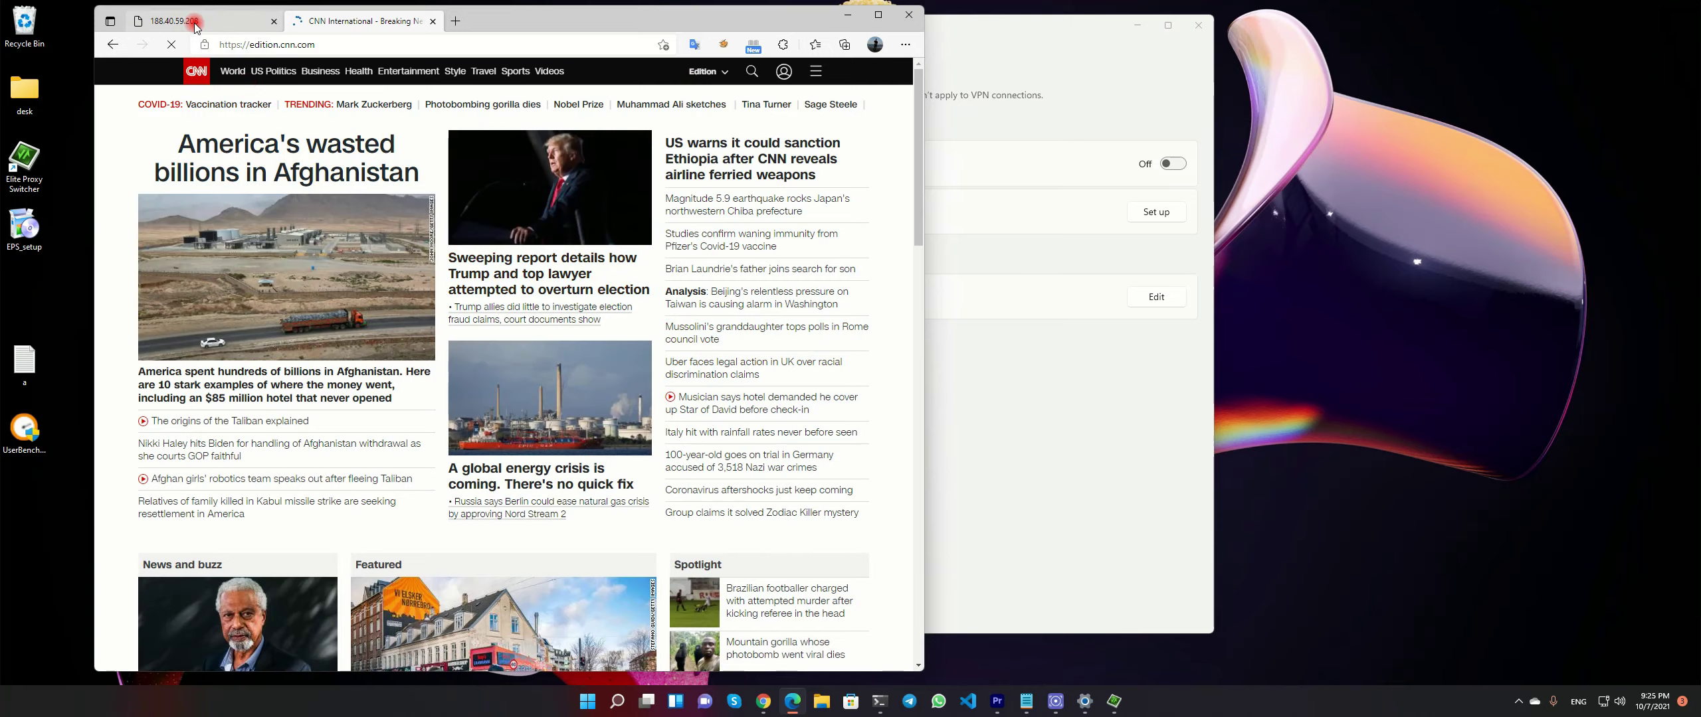
# - Load ip2nation.com in the 188.40.59.208 tab and highlight its Norway result
pyautogui.click(173, 21)
pyautogui.click(321, 41)
pyautogui.write('ip2nation.com')
pyautogui.press('Return')
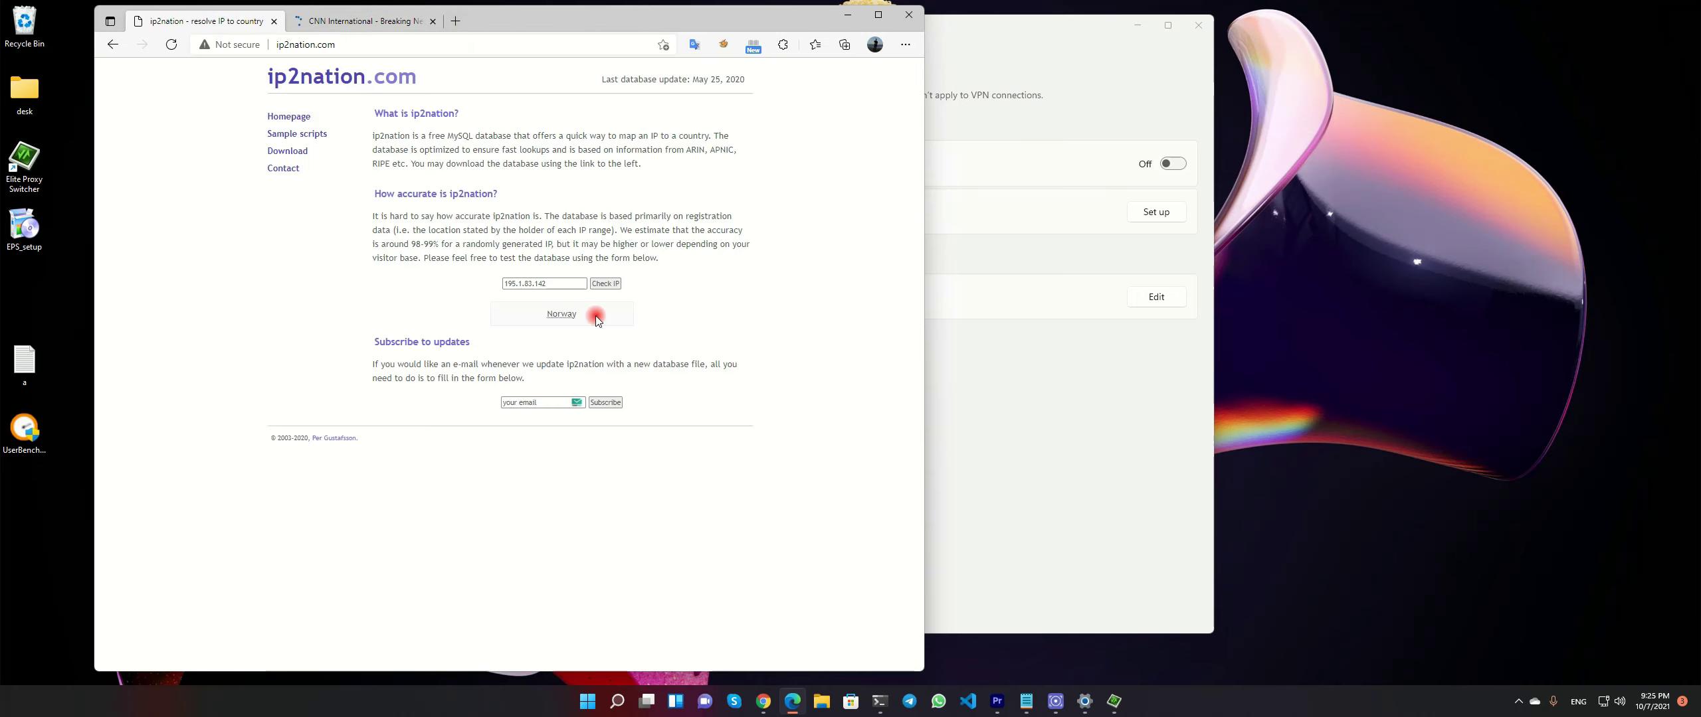
pyautogui.moveTo(596, 320); pyautogui.dragTo(528, 317)
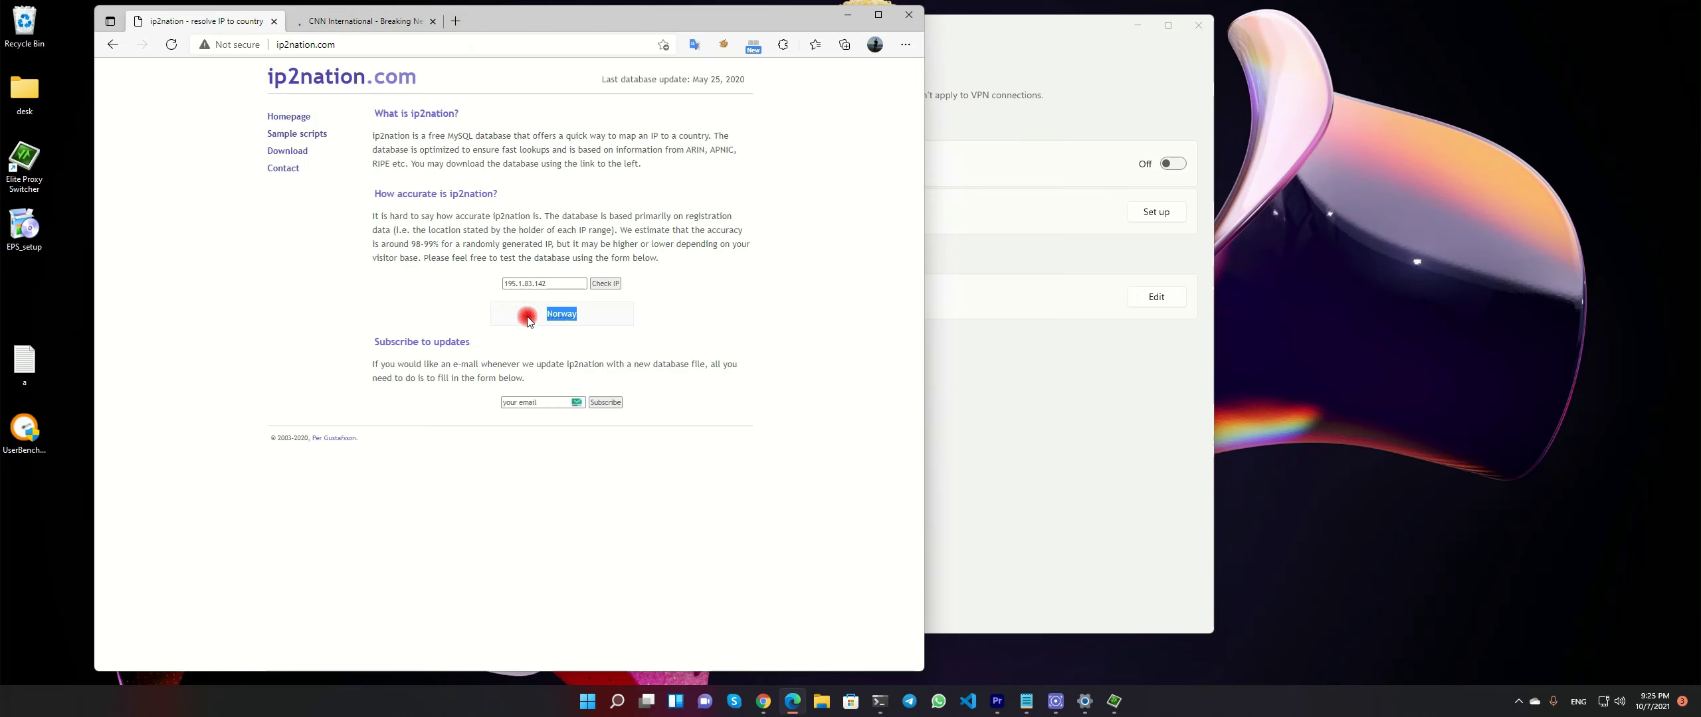
pyautogui.click(455, 21)
pyautogui.write('ip2')
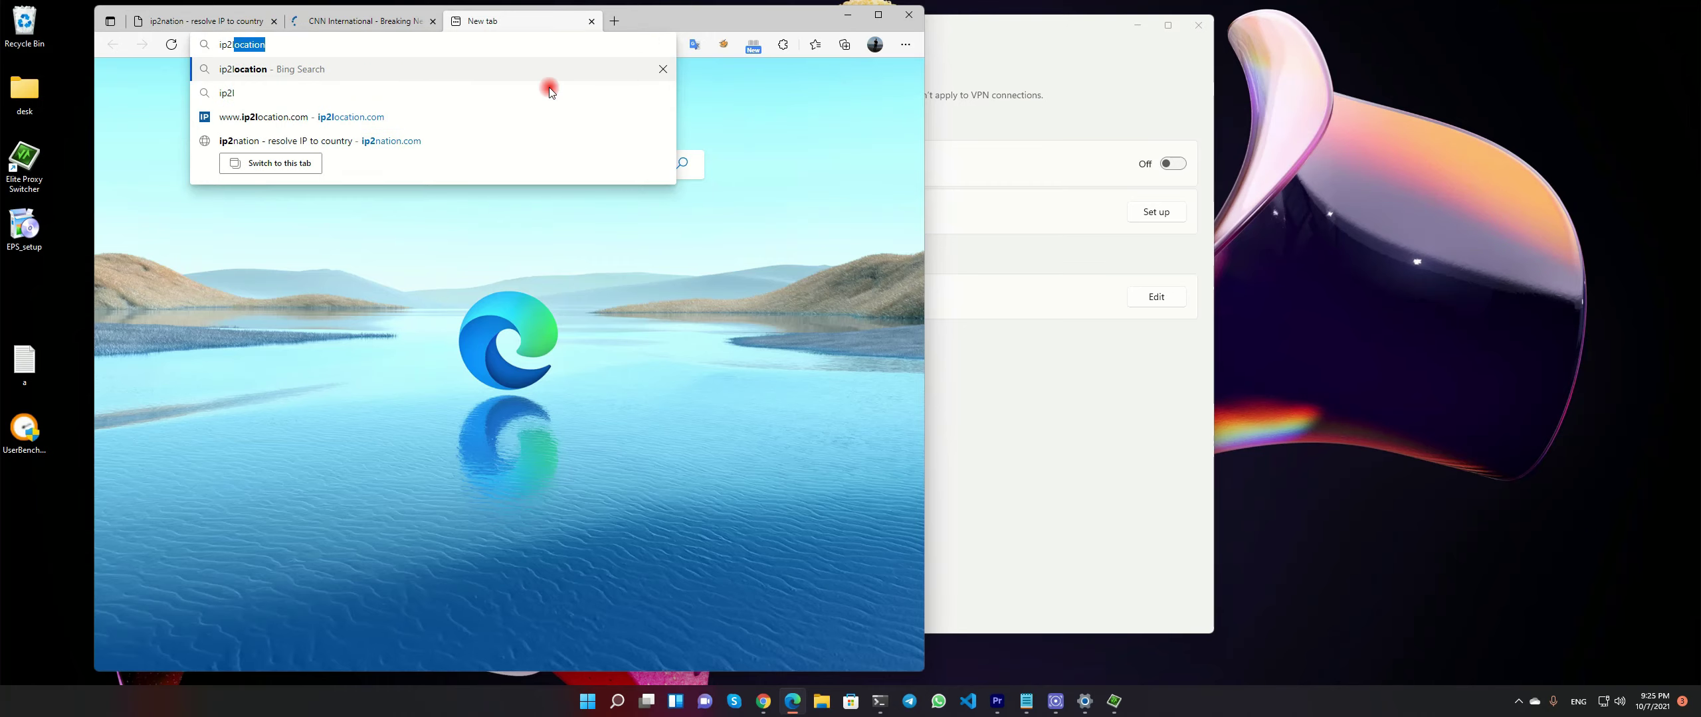
pyautogui.write('l')
pyautogui.press('Down')
pyautogui.press('Return')
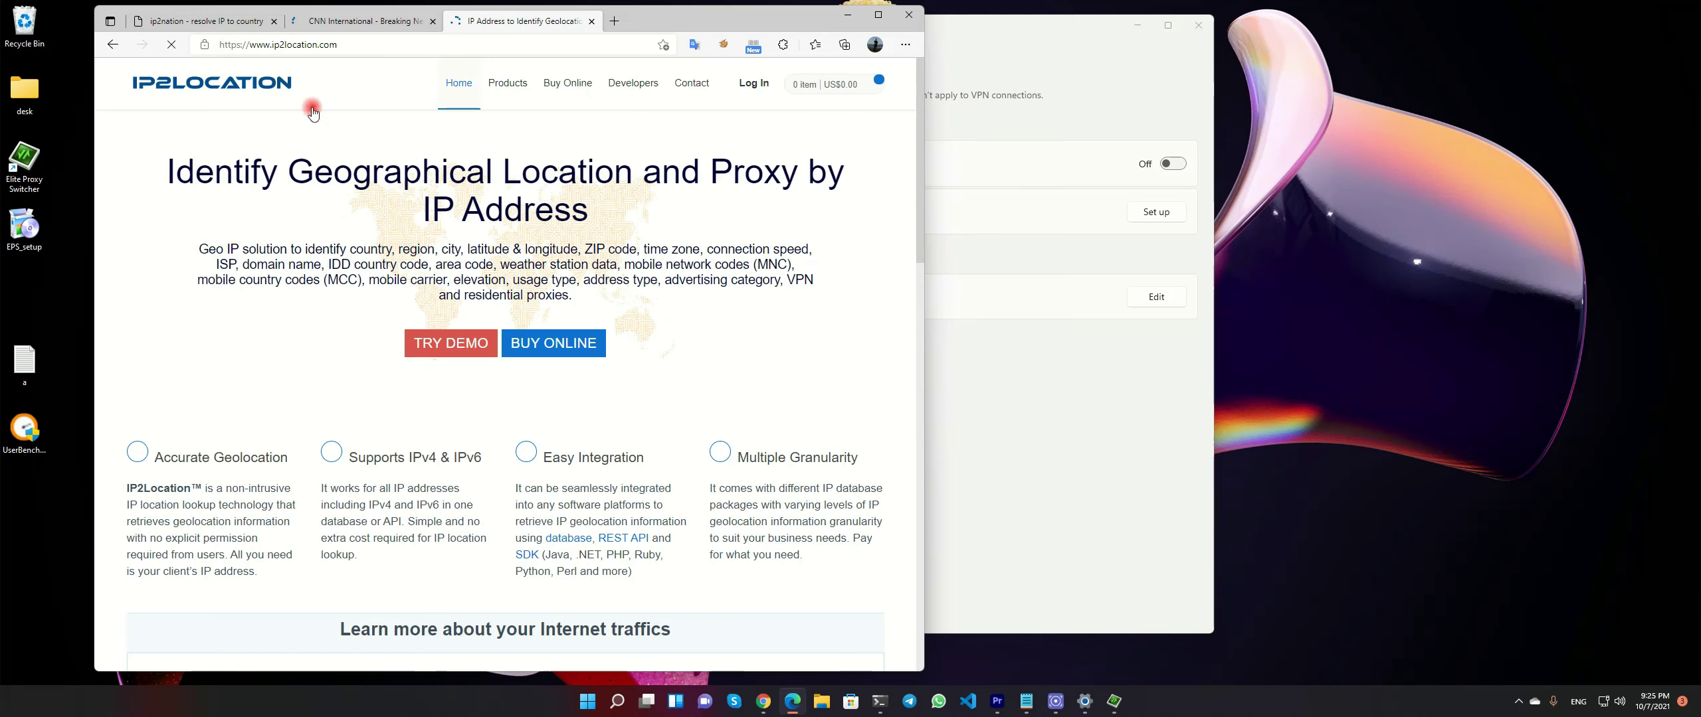
pyautogui.scroll(-5, 667, 360)
pyautogui.scroll(-4, 667, 361)
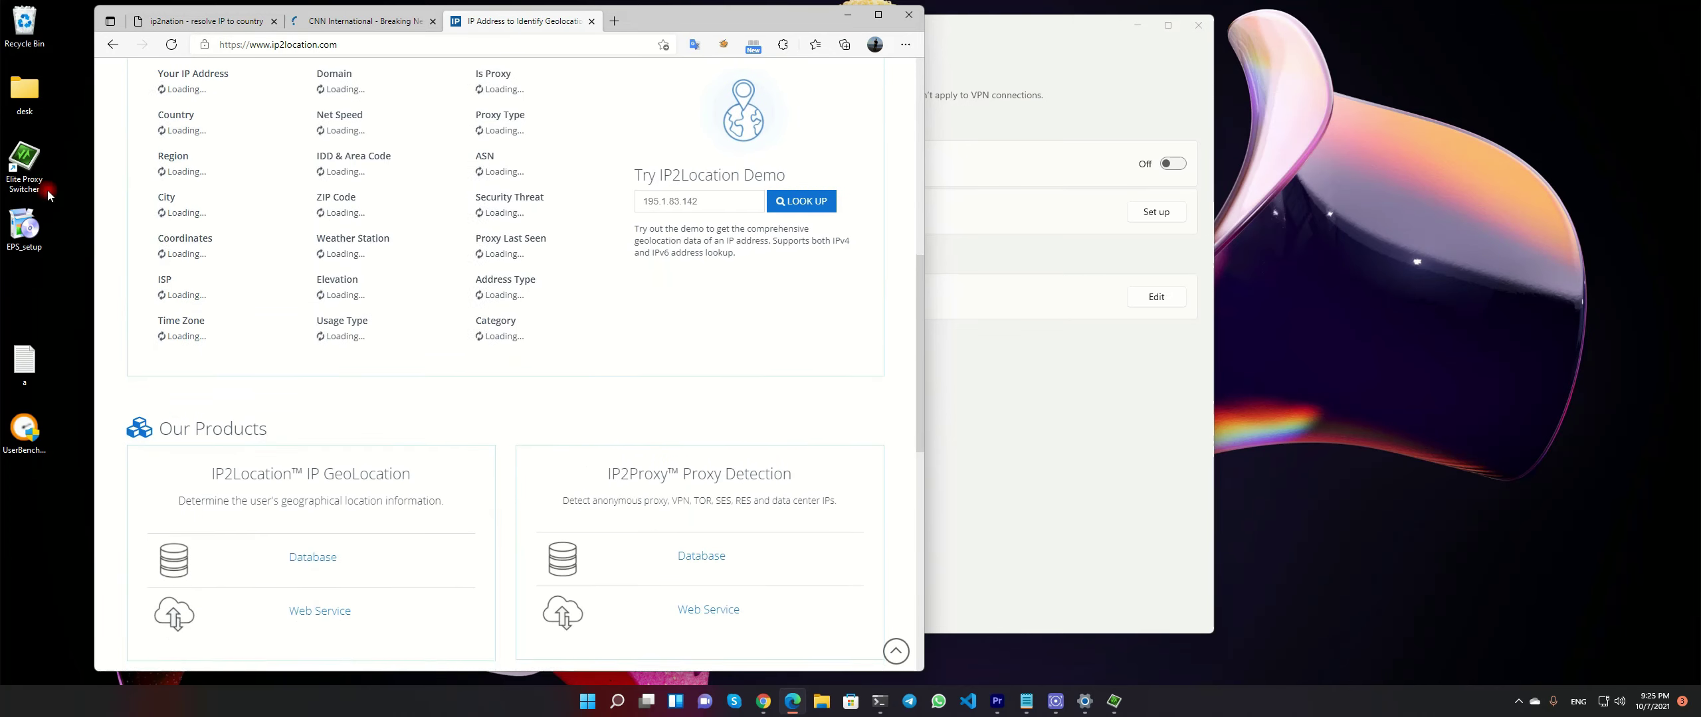
pyautogui.scroll(3, 106, 190)
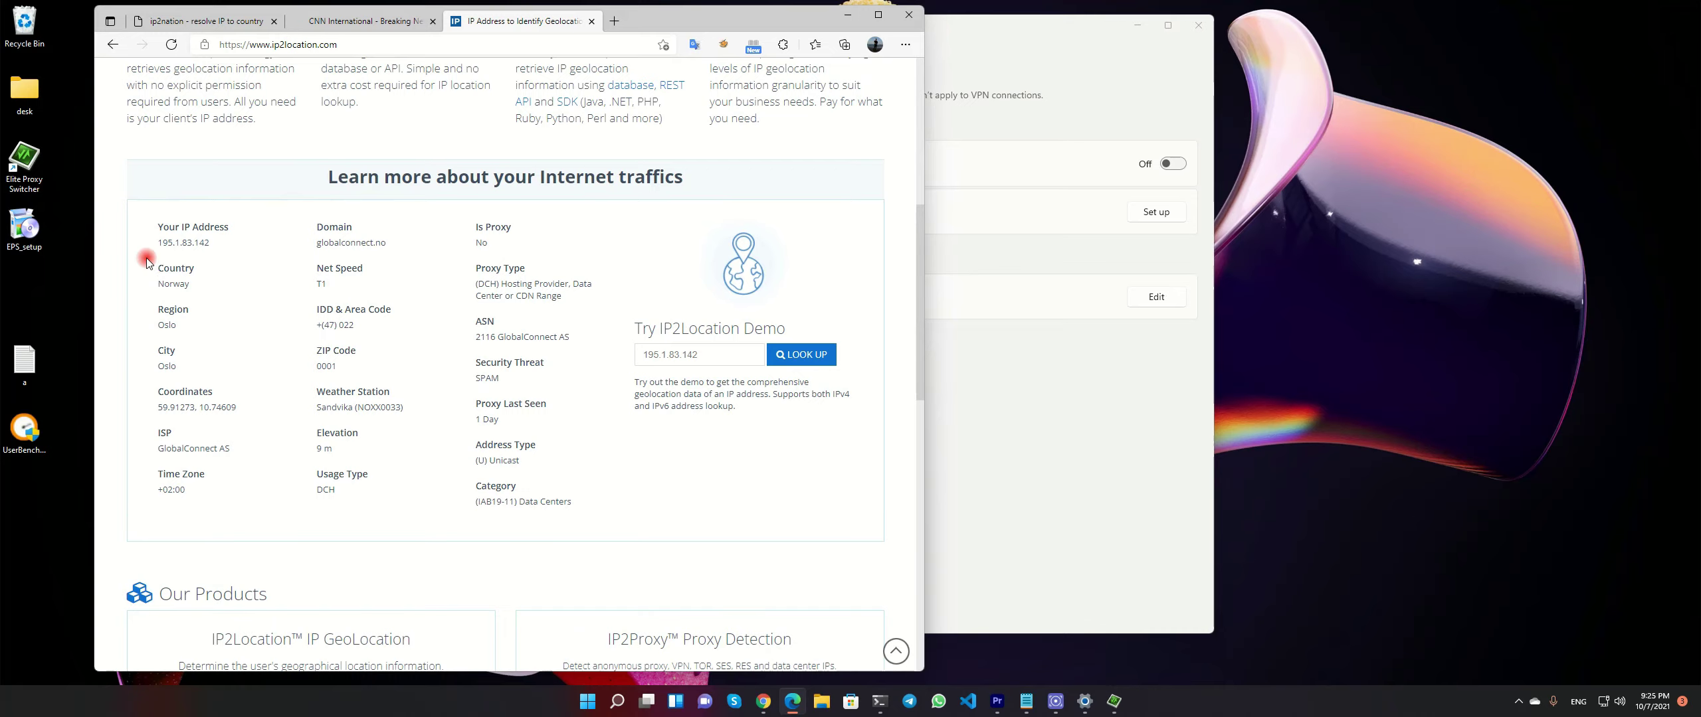
pyautogui.scroll(6, 607, 372)
pyautogui.scroll(-4, 607, 379)
pyautogui.scroll(-5, 681, 247)
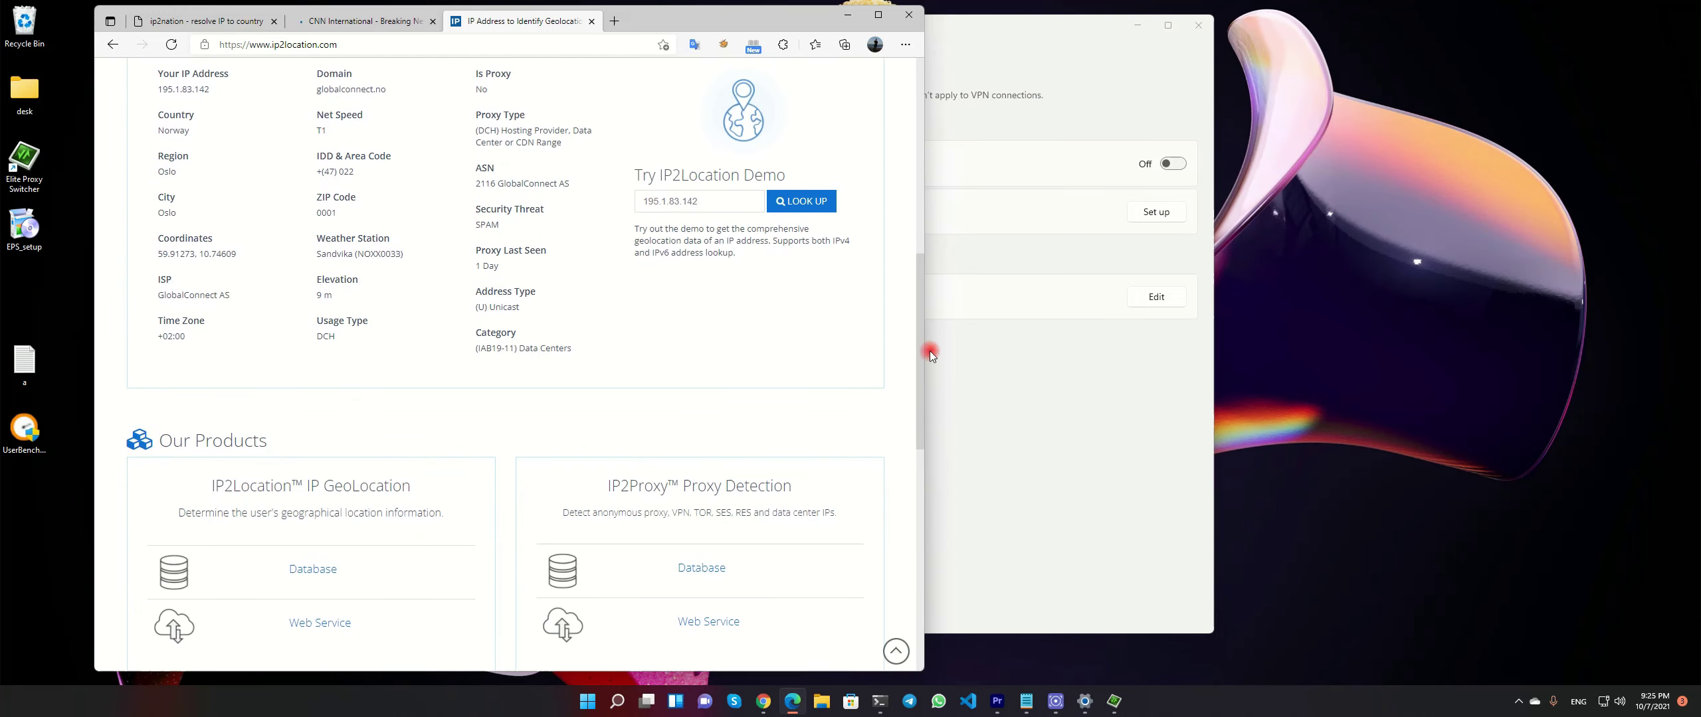
pyautogui.scroll(6, 749, 220)
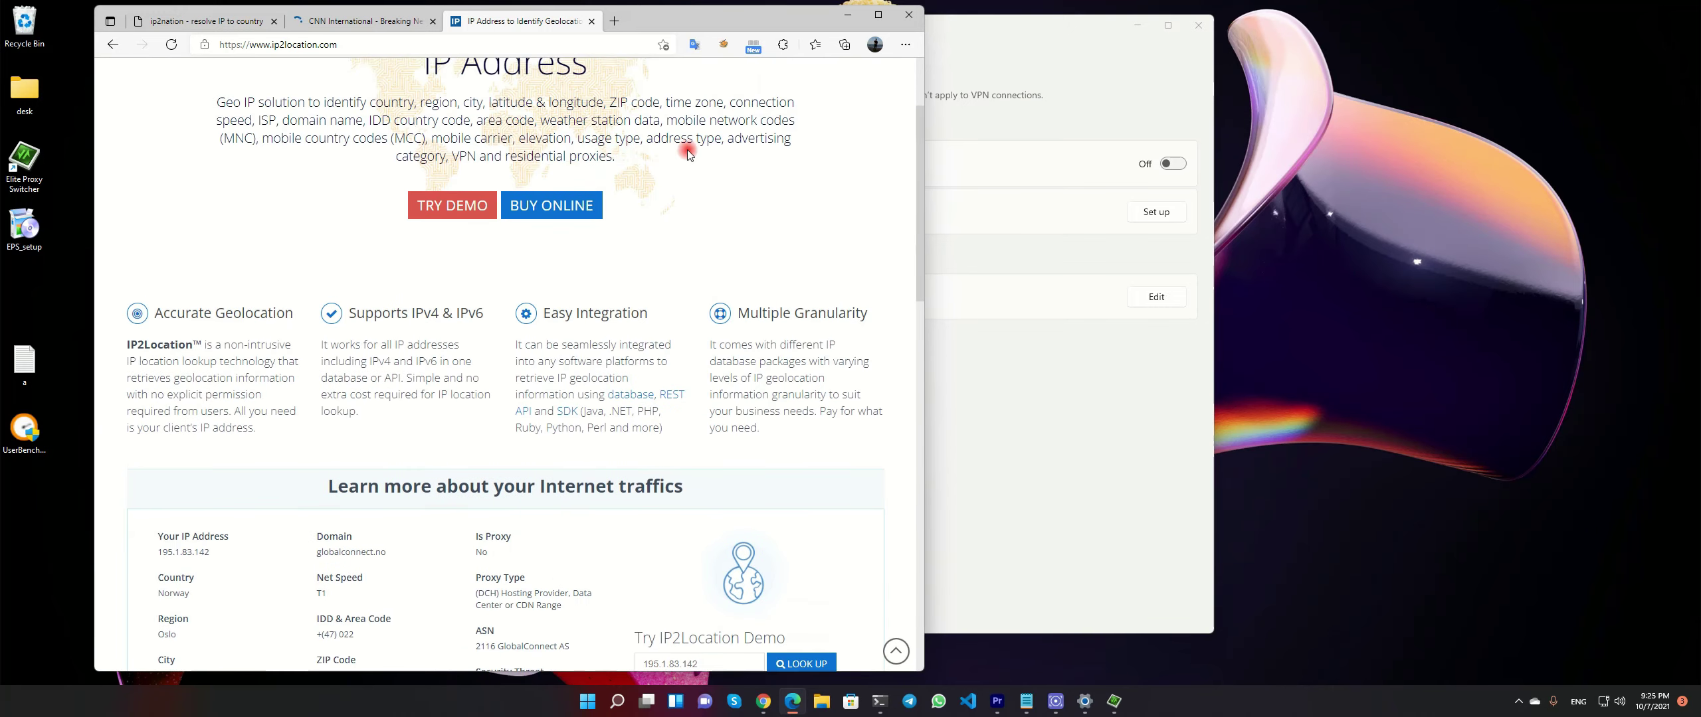
pyautogui.scroll(-3, 884, 399)
pyautogui.scroll(3, 808, 372)
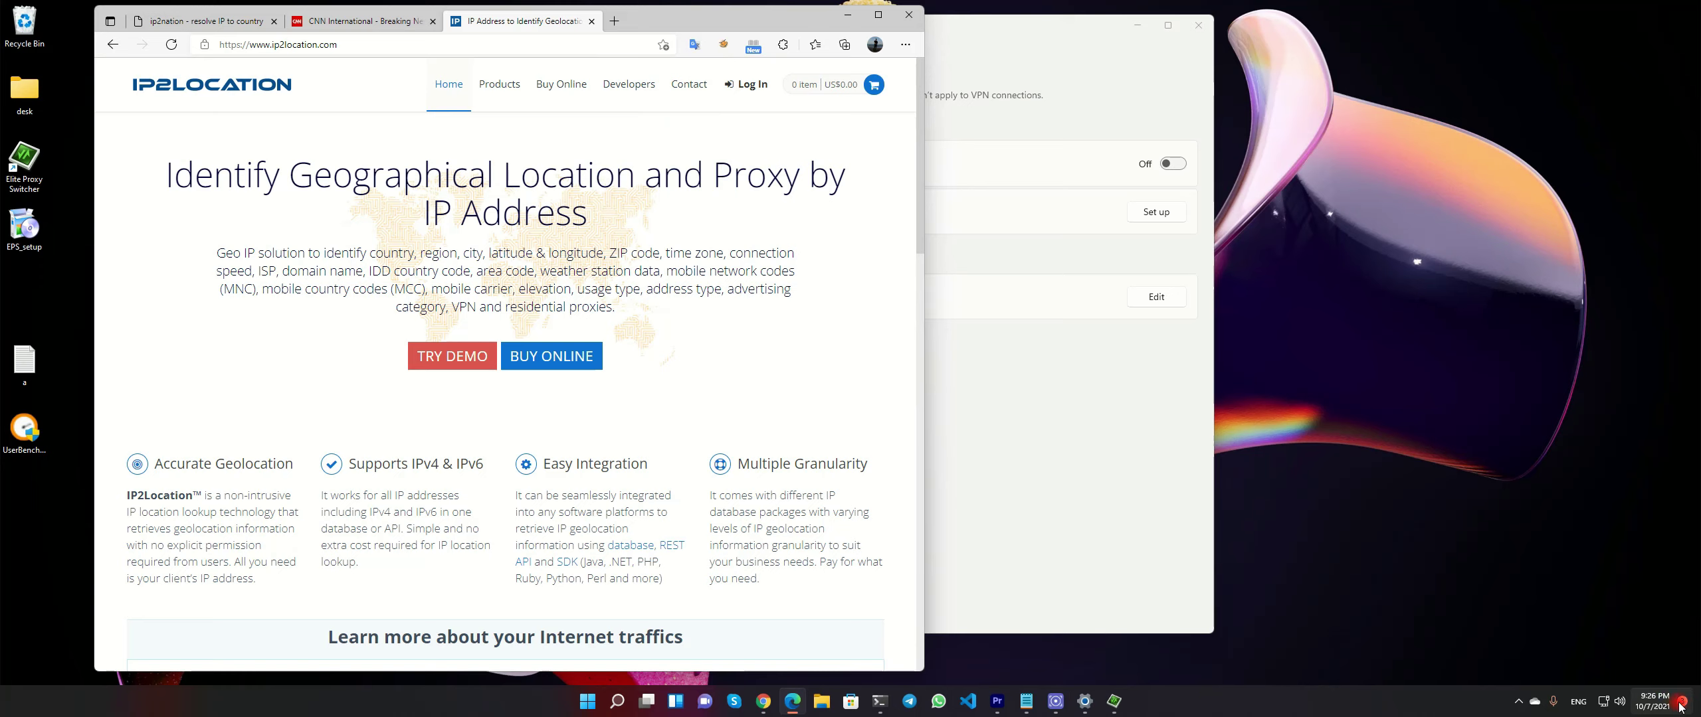
# - Check the Windows notifications and Quick Settings panels, then return to Edge
pyautogui.click(1654, 701)
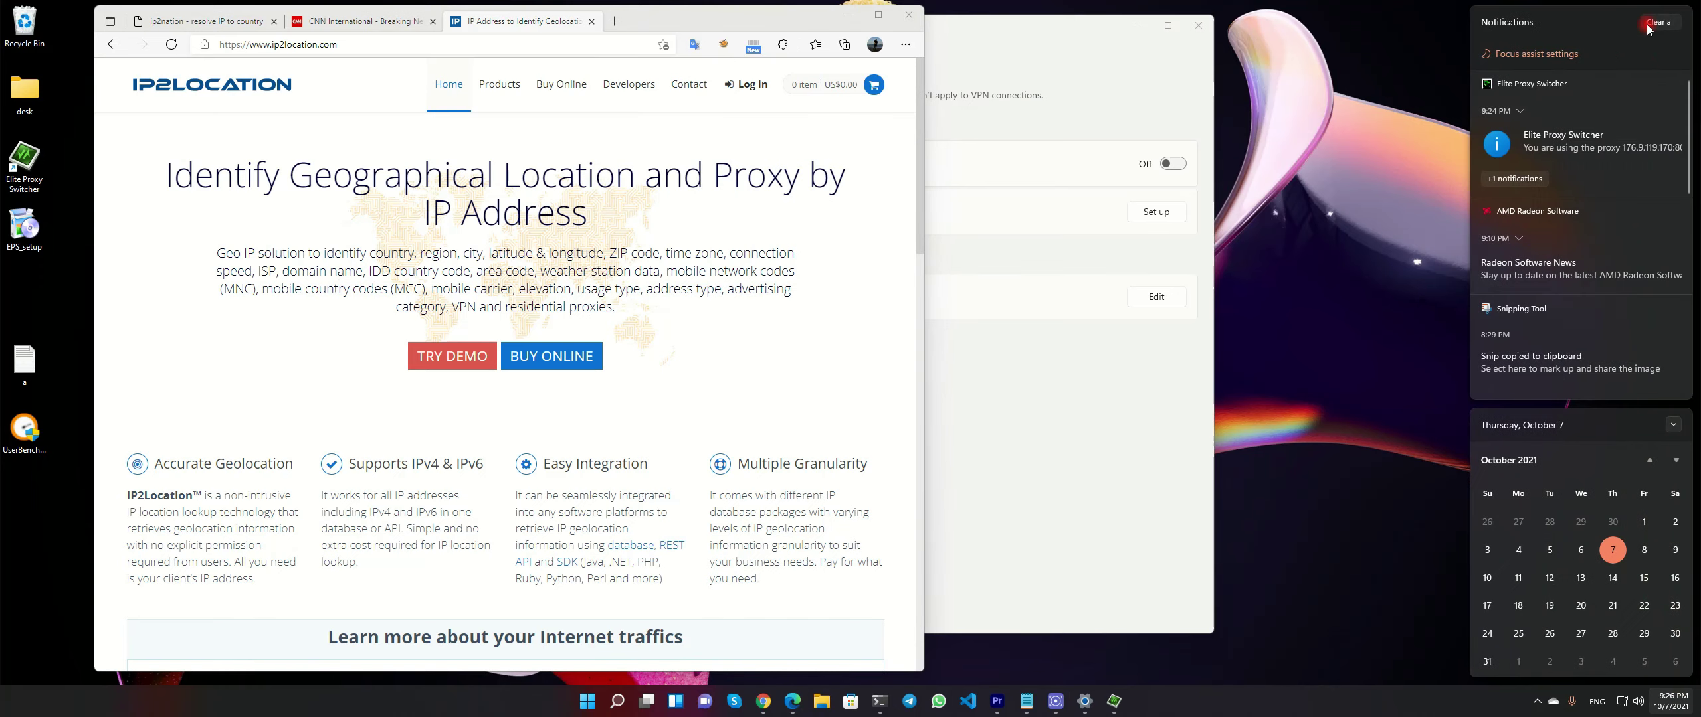
pyautogui.scroll(-1, 1654, 532)
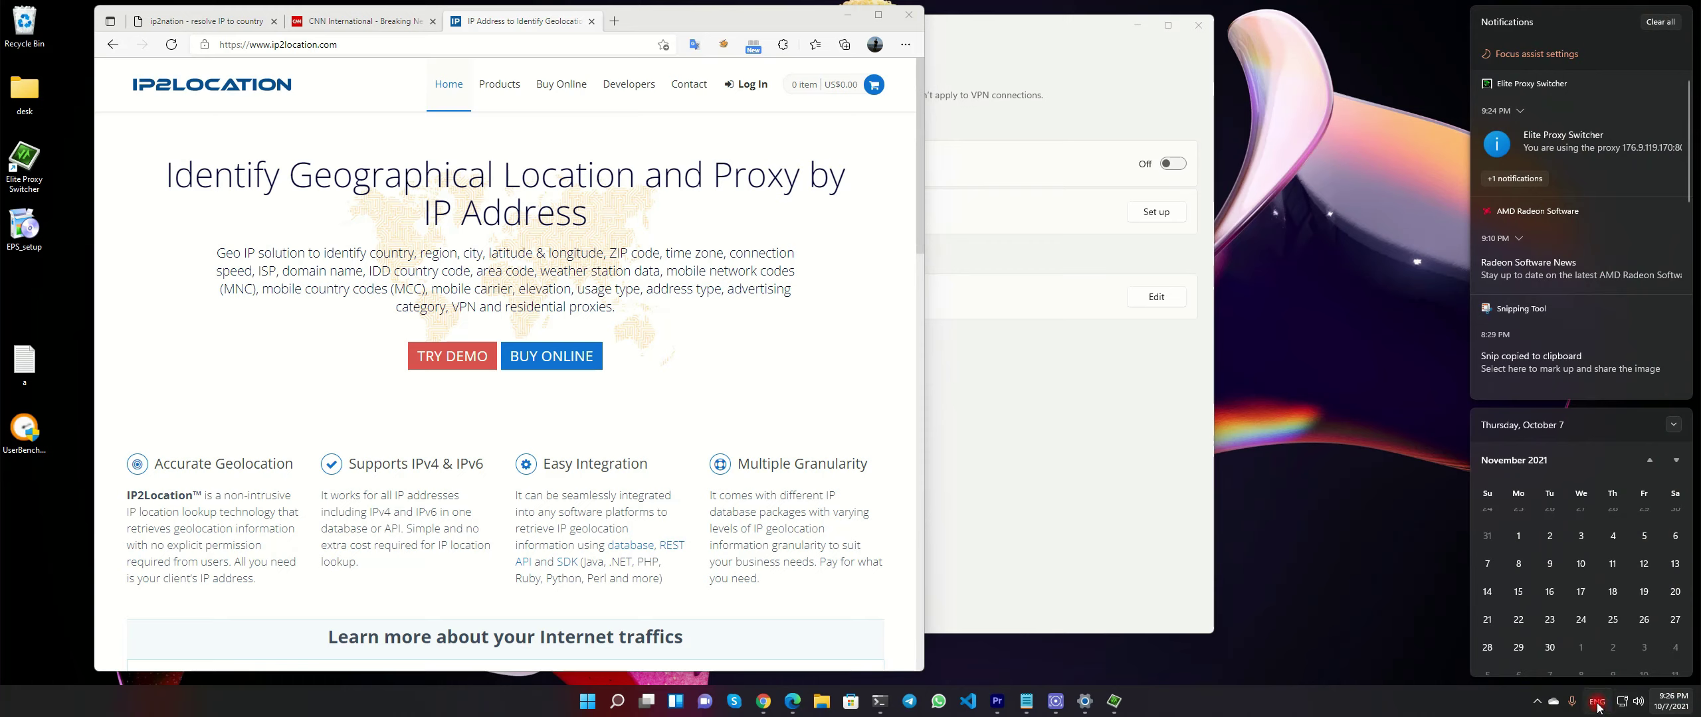
pyautogui.click(1624, 701)
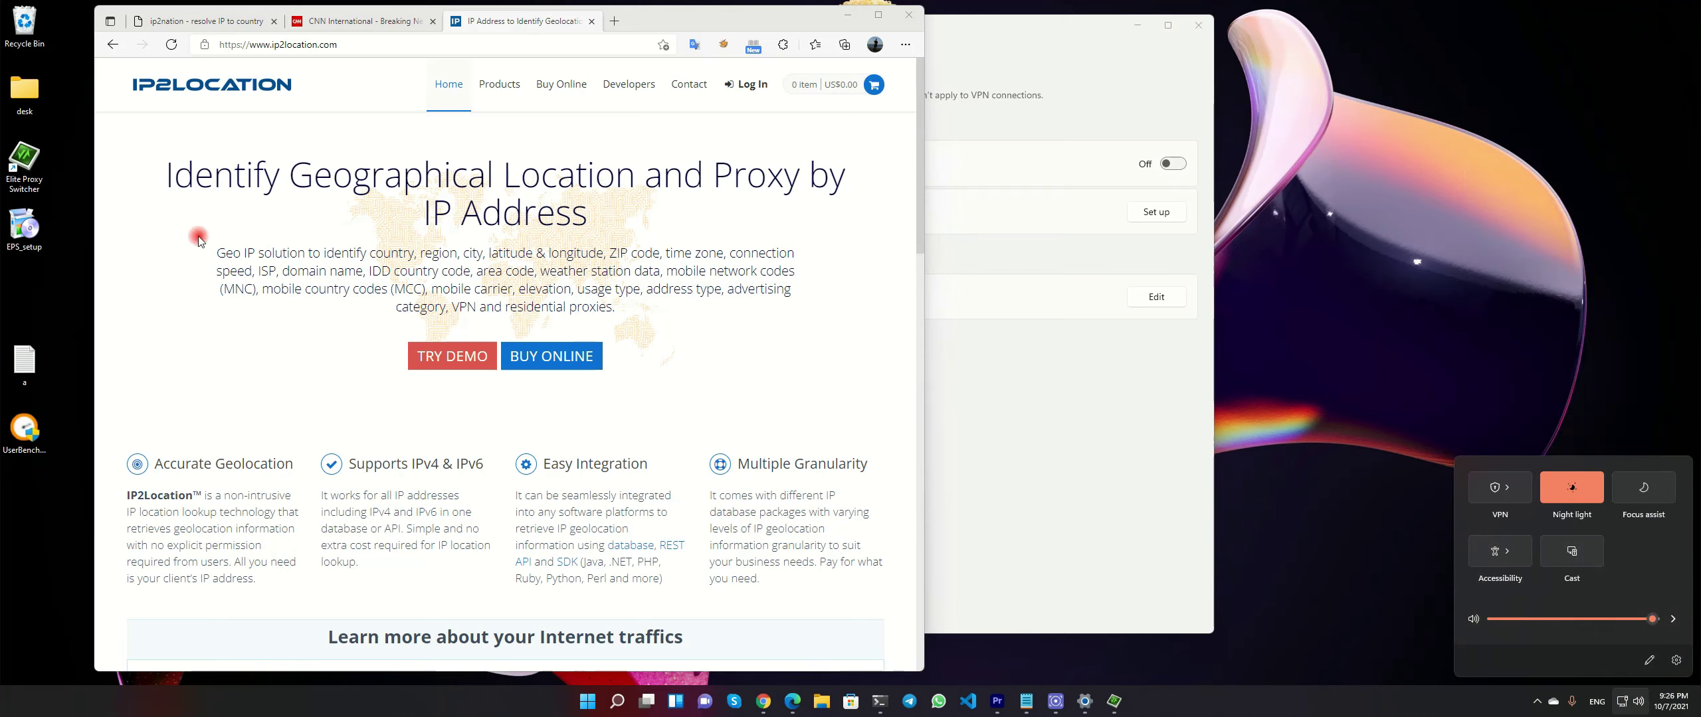
pyautogui.click(338, 396)
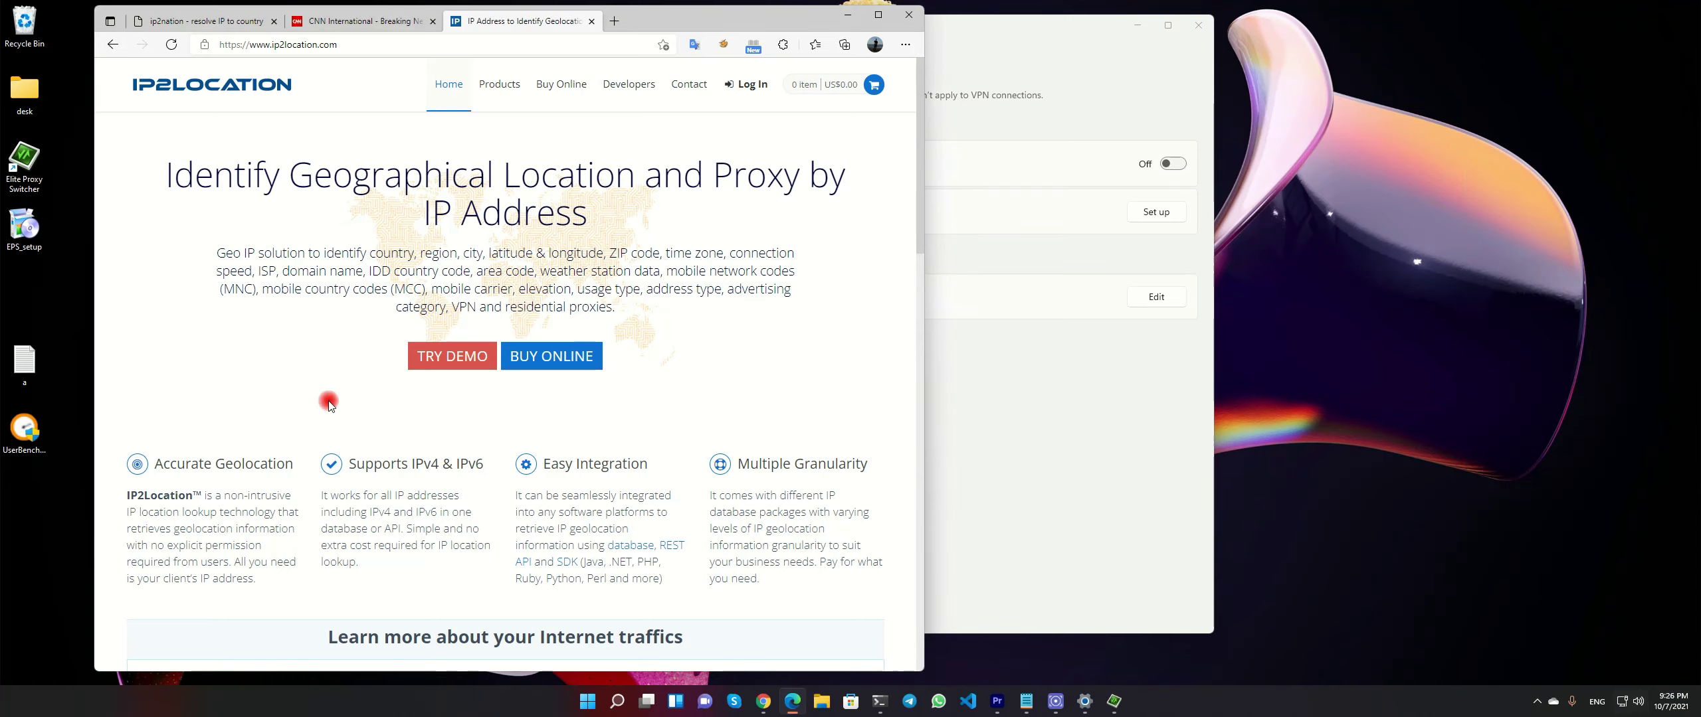
pyautogui.click(746, 83)
pyautogui.click(572, 19)
# - Add a blank New tab and switch back to the IP2Location tab
pyautogui.click(616, 22)
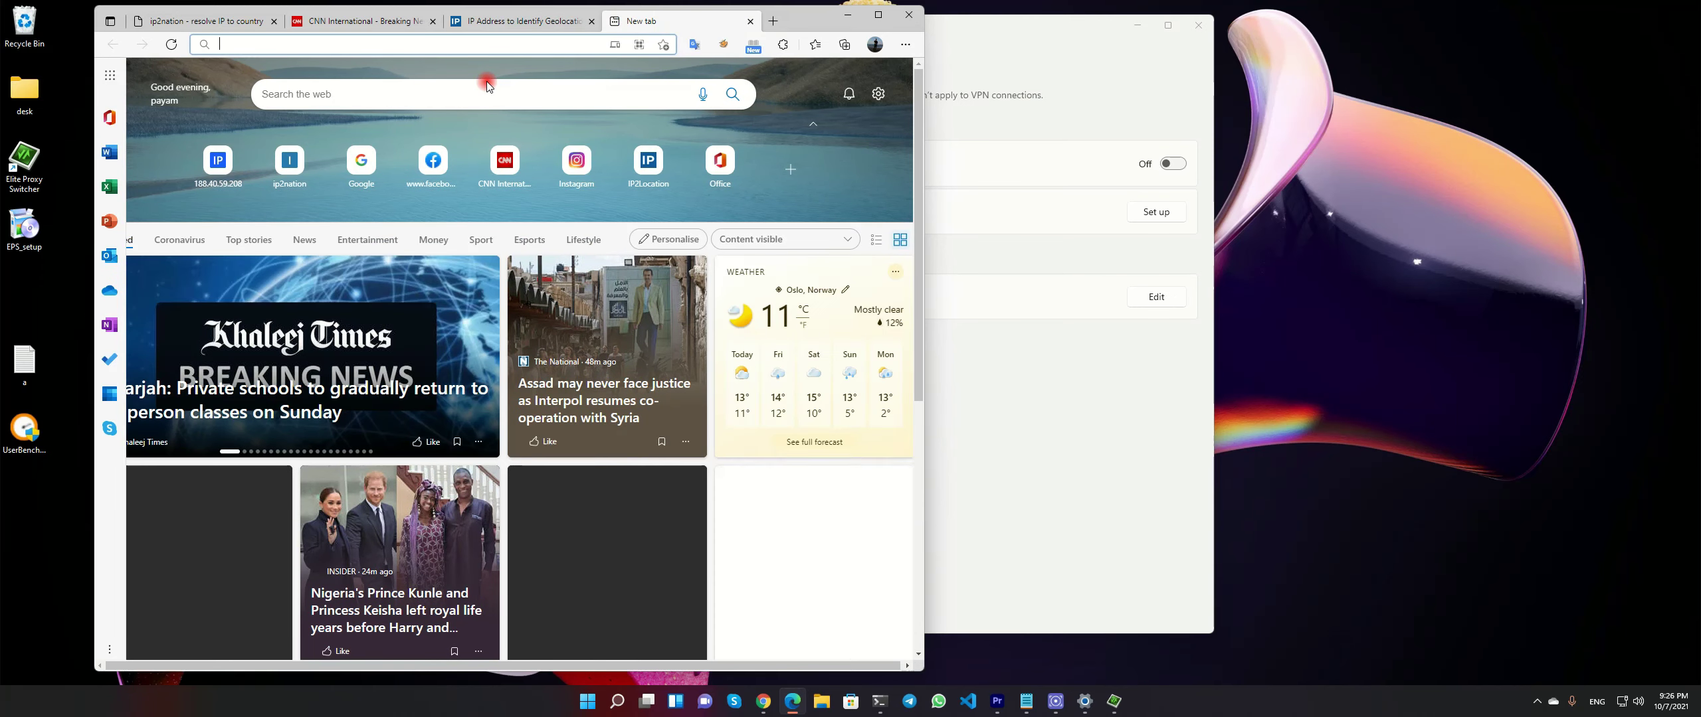
pyautogui.click(558, 22)
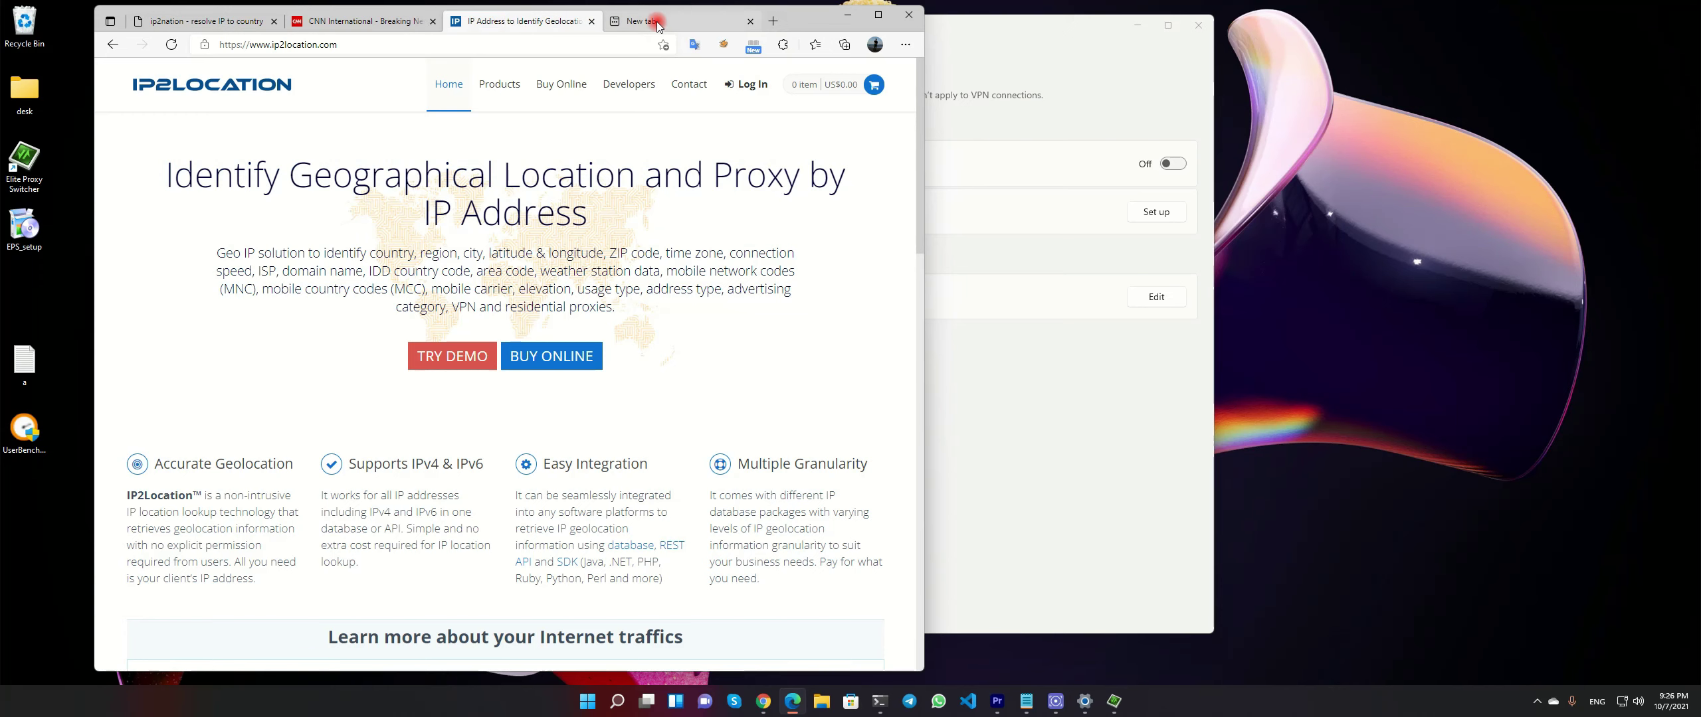
pyautogui.click(658, 23)
pyautogui.click(508, 21)
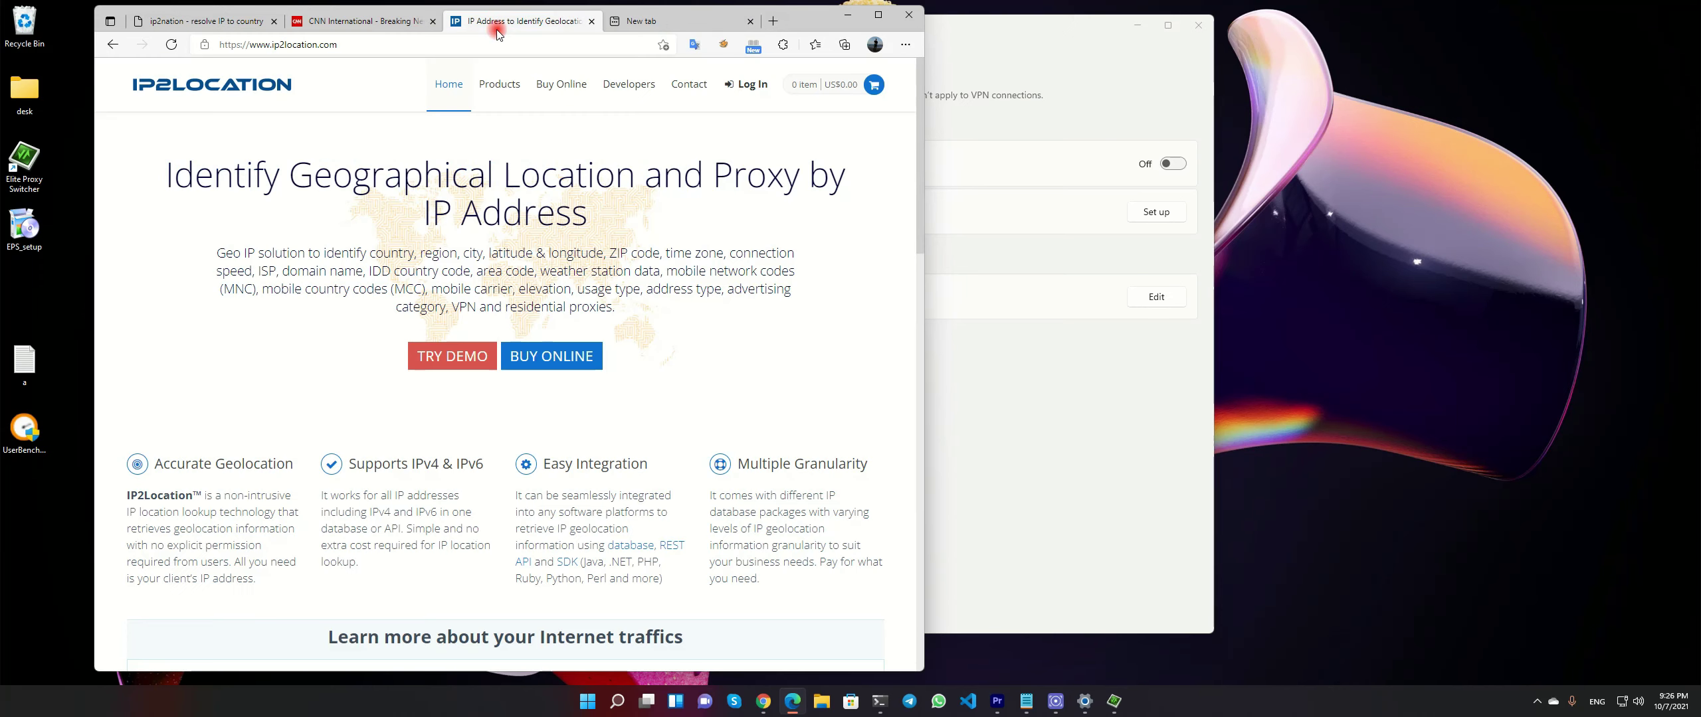
pyautogui.click(669, 27)
pyautogui.click(527, 23)
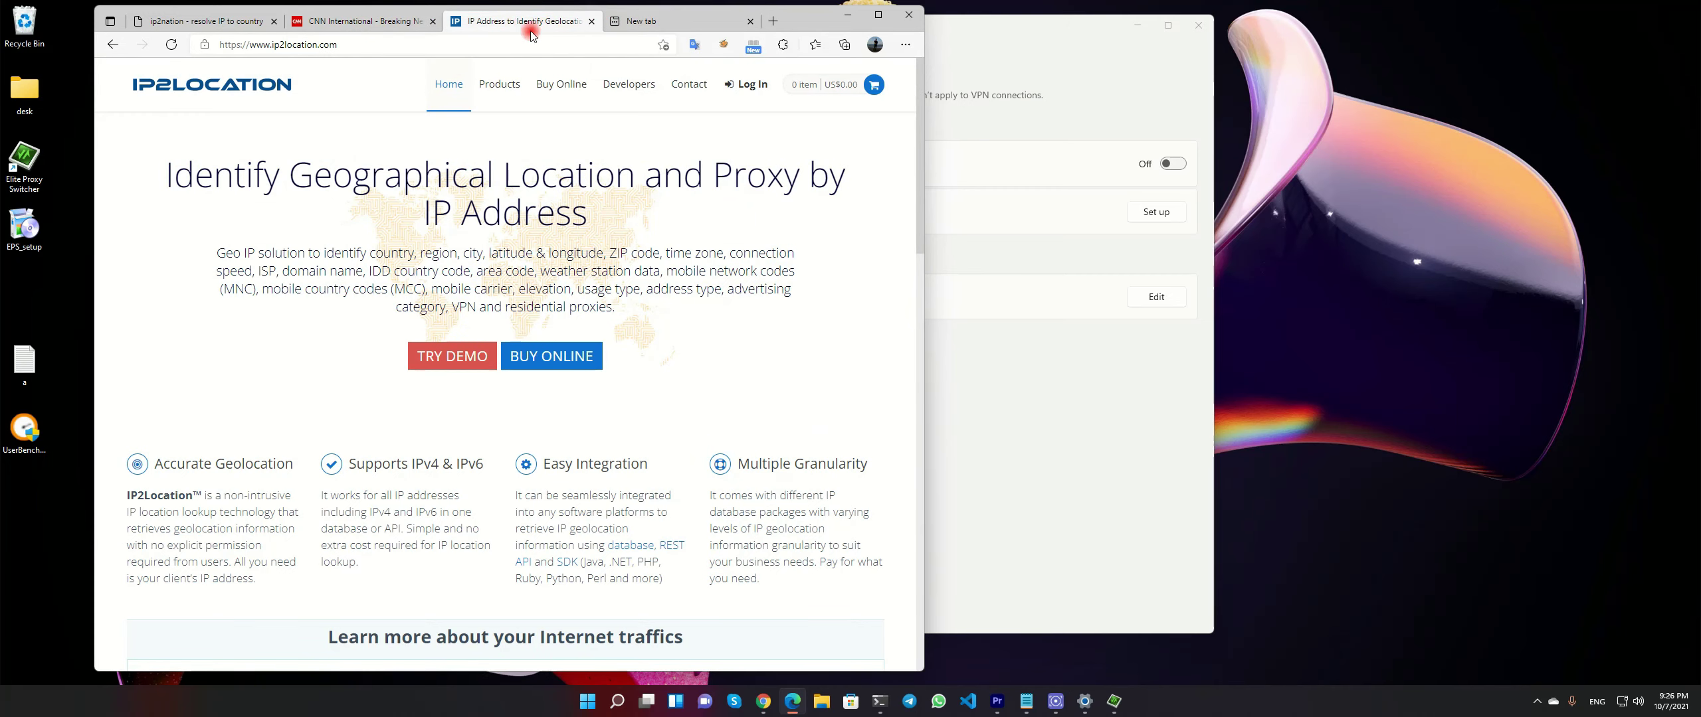